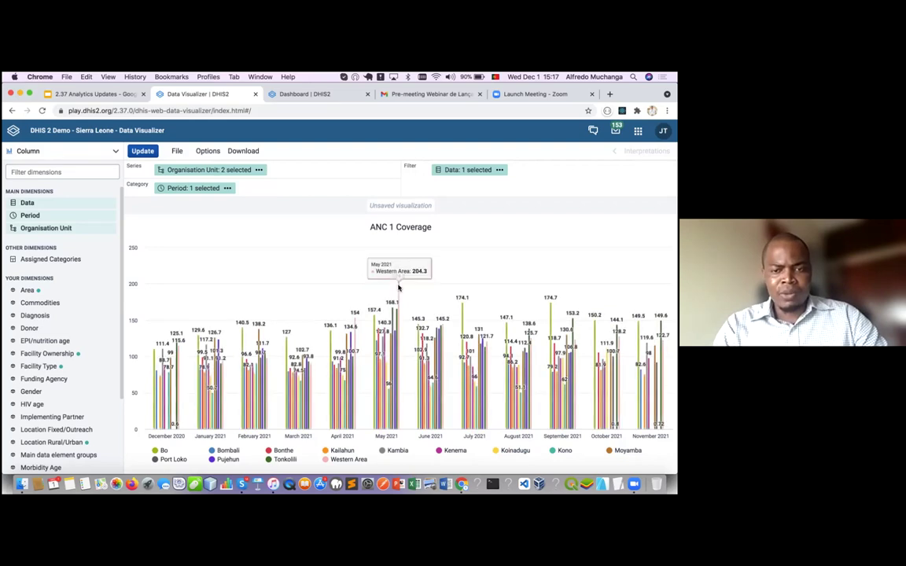
- Drill down from the May 2021 Western Area column to the chiefdom level in Western Area
{"action": "left_click", "coordinate": [503, 297]}
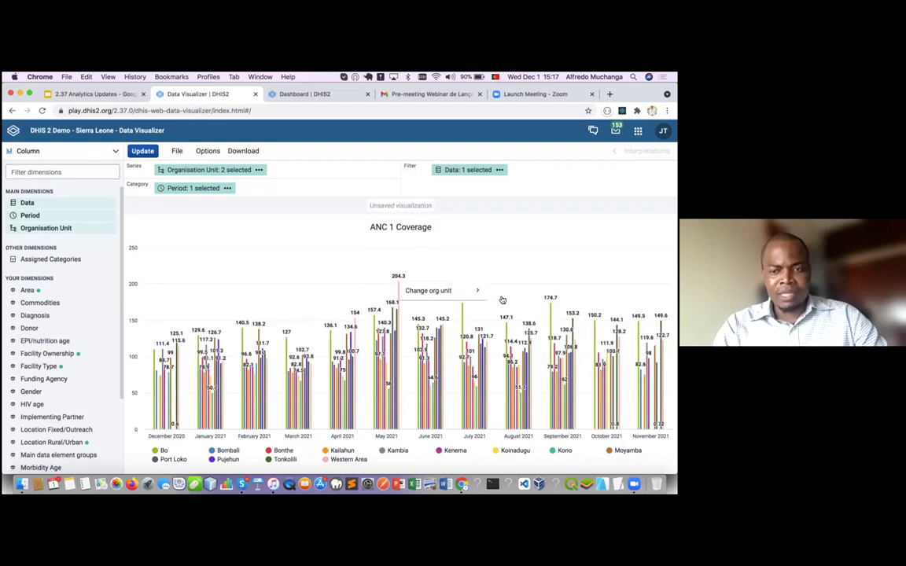
{"action": "left_click", "coordinate": [432, 291]}
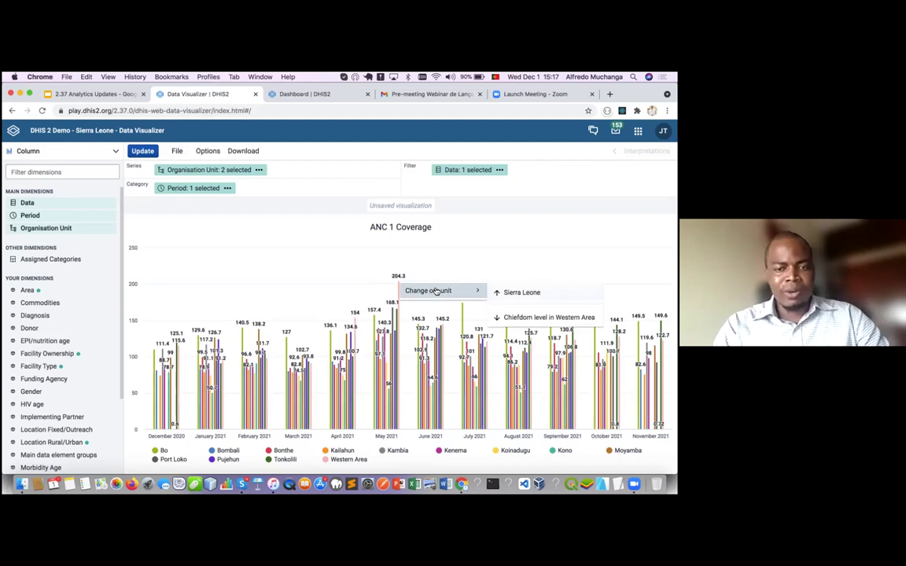
{"action": "left_click", "coordinate": [511, 317]}
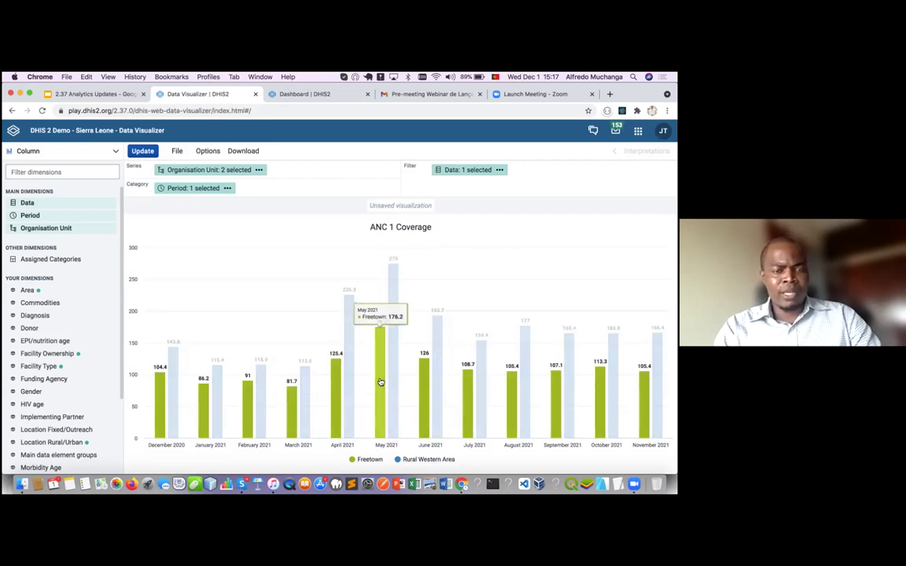
- Drill up from the May 2021 Rural Western Area column to Western Area
{"action": "left_click", "coordinate": [393, 273]}
{"action": "mouse_move", "coordinate": [471, 273]}
{"action": "left_click", "coordinate": [516, 274]}
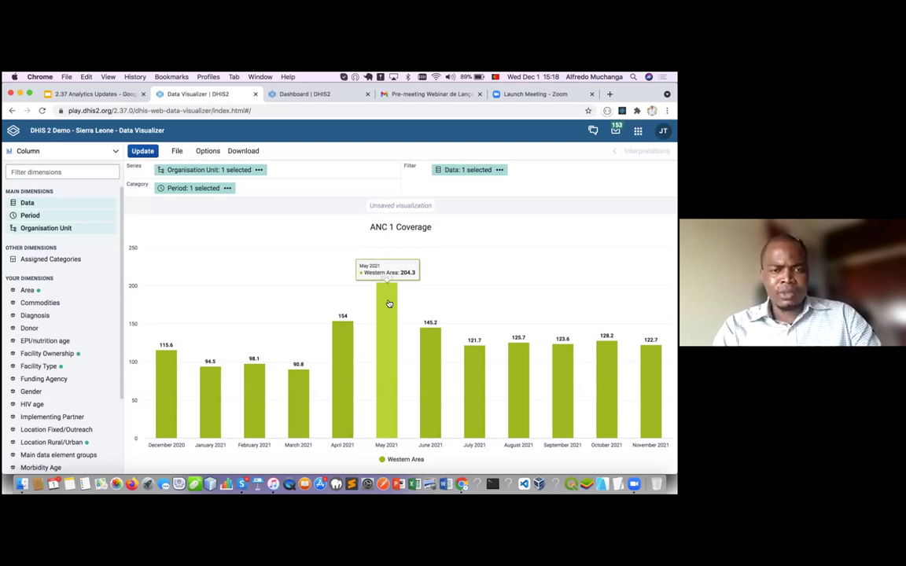
- Change the visualization type from column chart to Pivot table and update it
{"action": "left_click", "coordinate": [55, 151]}
{"action": "left_click", "coordinate": [39, 169]}
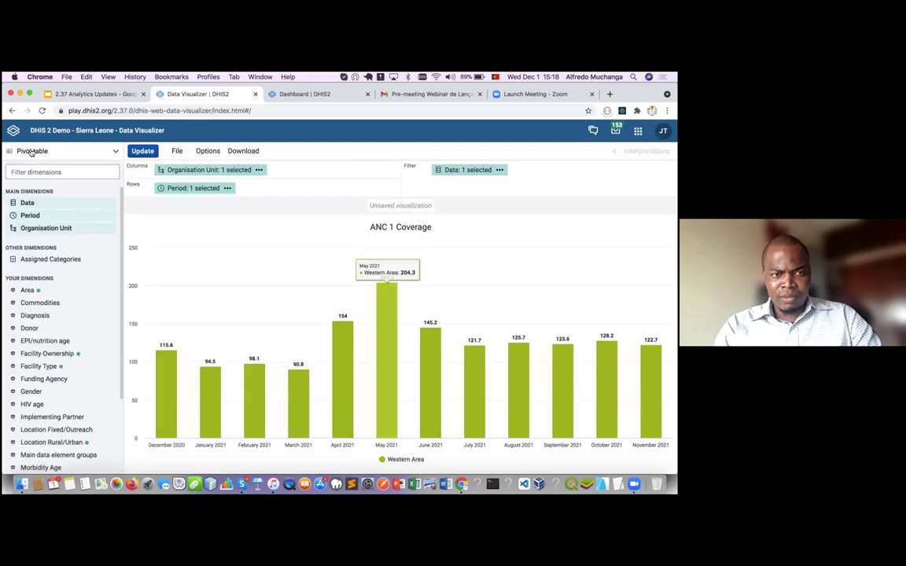
{"action": "left_click", "coordinate": [143, 152]}
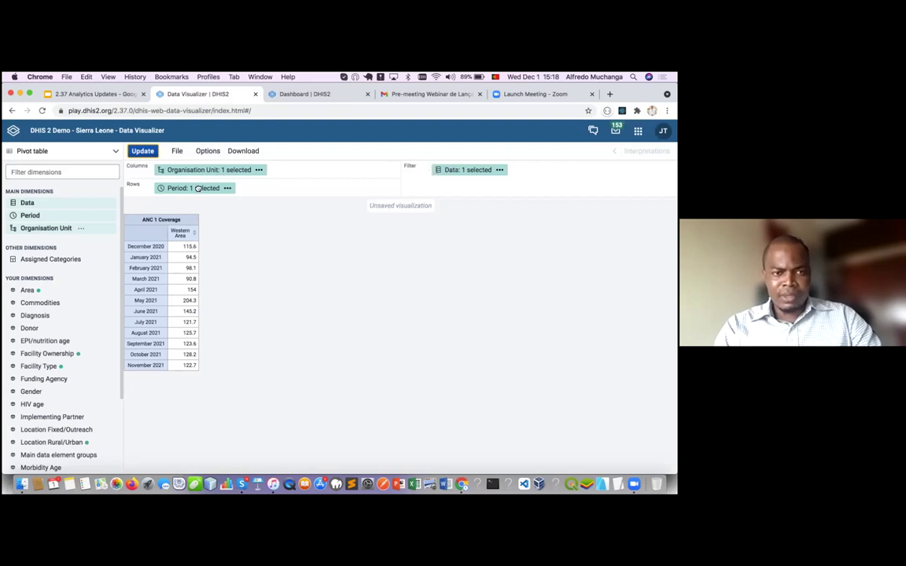
- Swap the pivot table layout so Organisation Unit is in the rows and Period in the columns, and update it
{"action": "left_click_drag", "start_coordinate": [180, 170], "coordinate": [183, 188]}
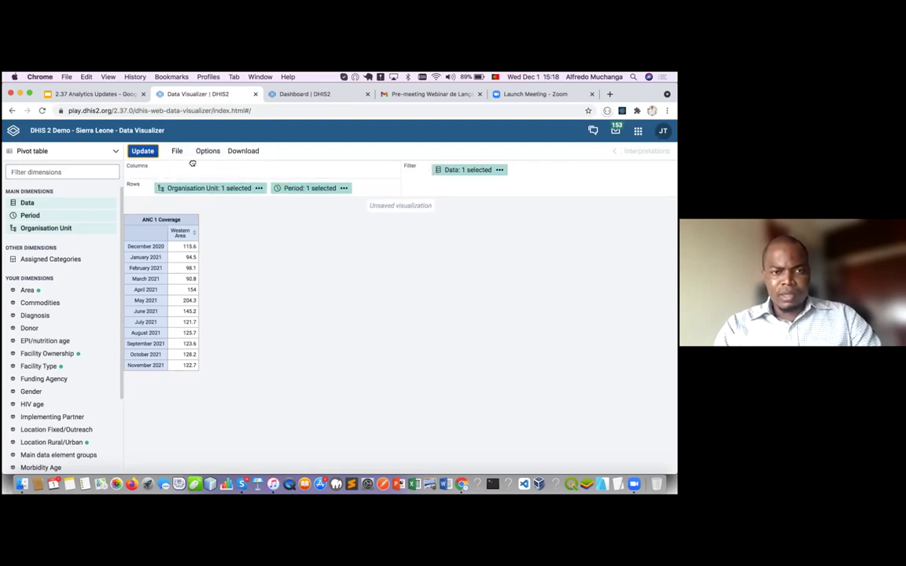
{"action": "left_click_drag", "start_coordinate": [311, 187], "coordinate": [165, 169]}
{"action": "left_click", "coordinate": [142, 151]}
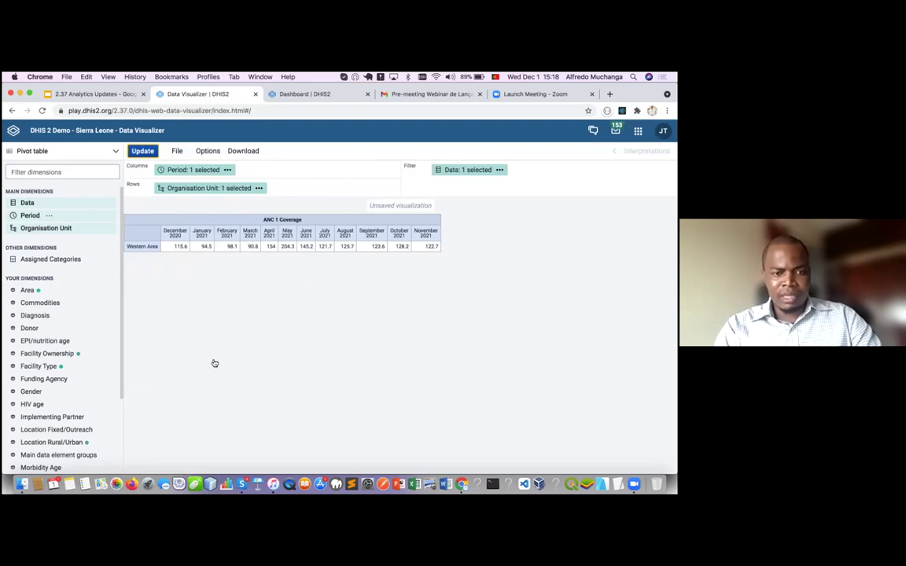
- Set the organisation units to Sierra Leone at Chiefdom level and update the pivot table
{"action": "left_click", "coordinate": [186, 189]}
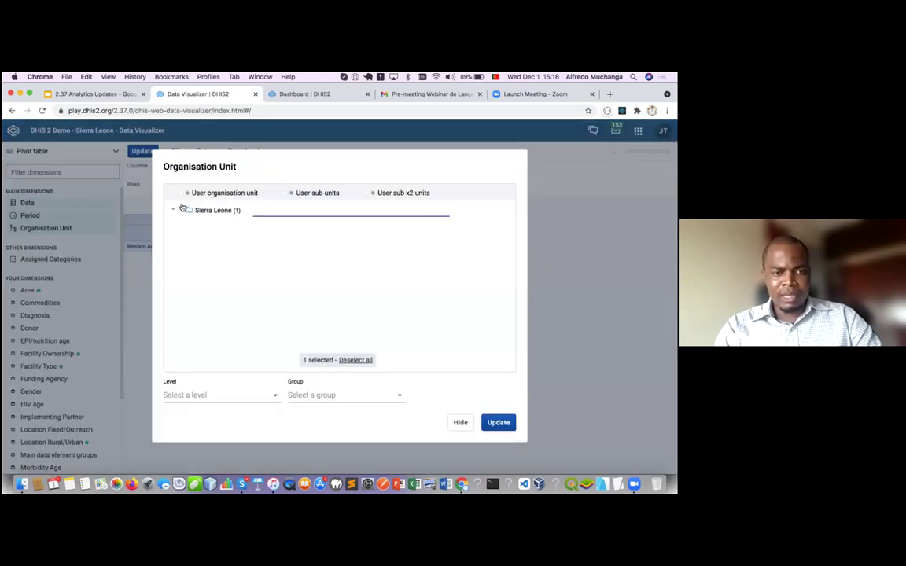
{"action": "left_click", "coordinate": [214, 396]}
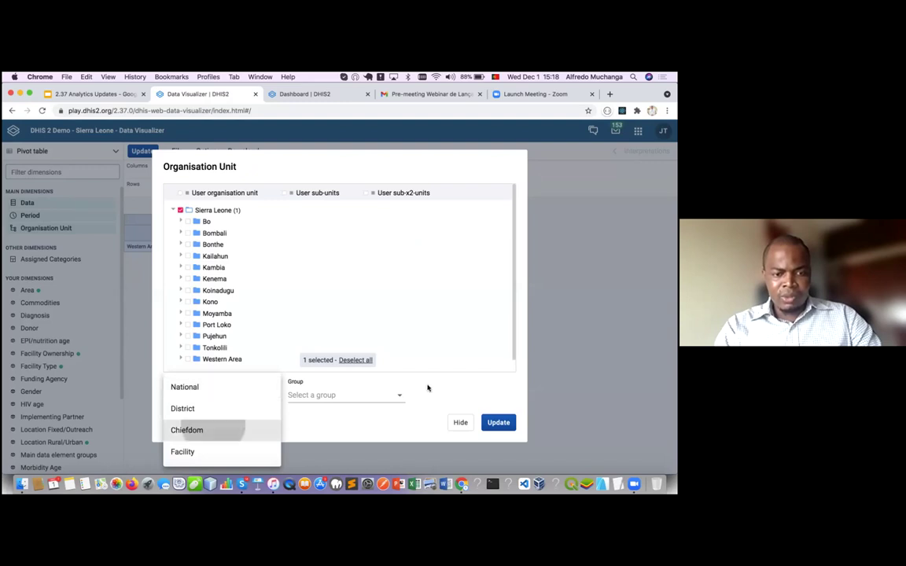
{"action": "left_click", "coordinate": [502, 434]}
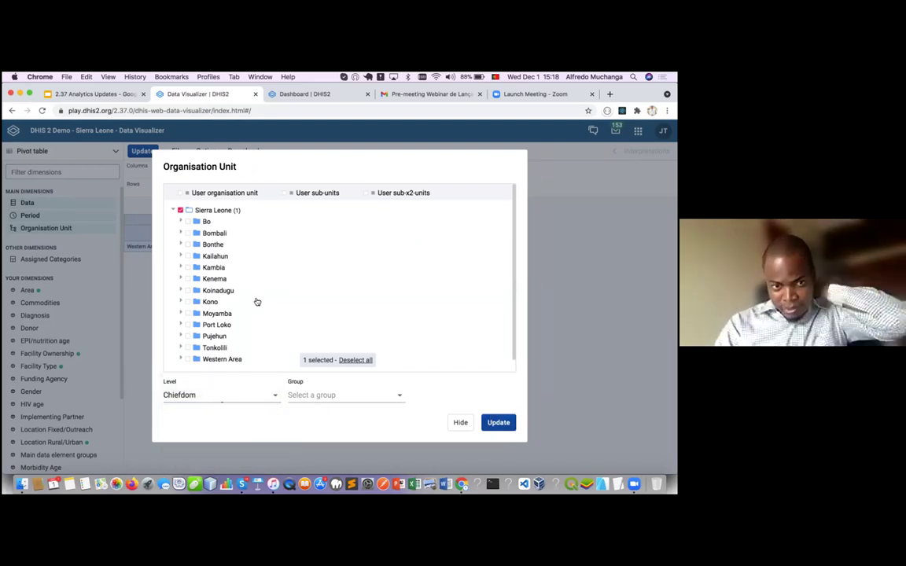
{"action": "key", "text": "Return"}
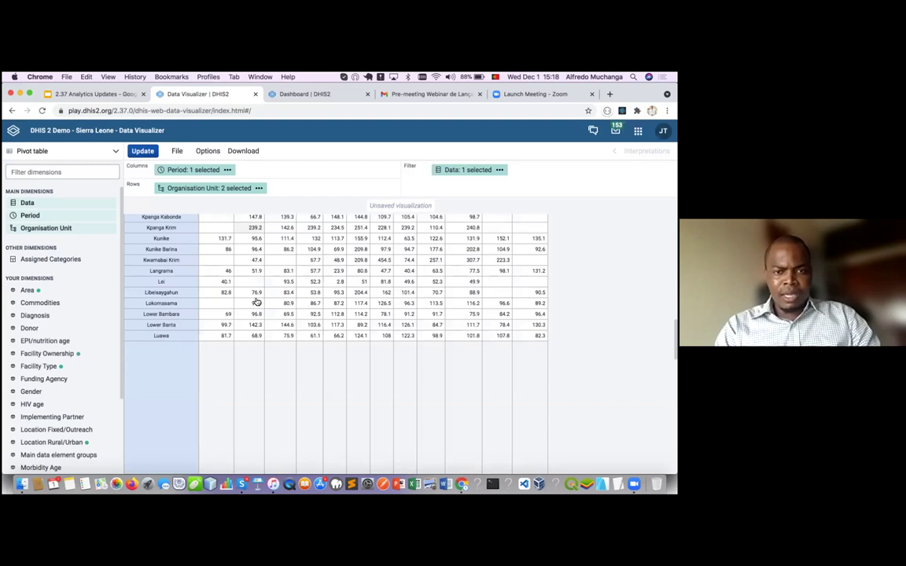
- Look through the chiefdom rows of the pivot table, checking the column headers along its length
{"action": "scroll", "coordinate": [256, 301], "scroll_direction": "up", "scroll_amount": 10}
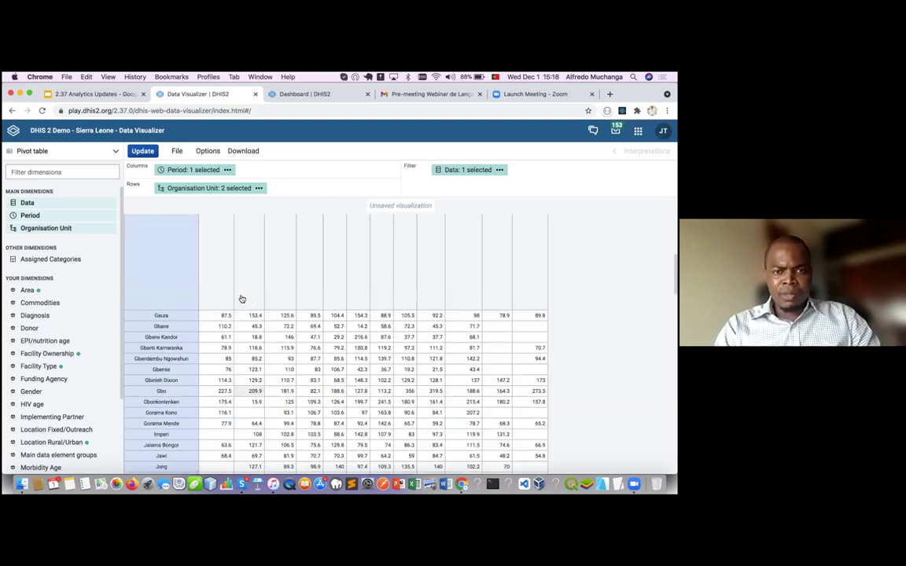
{"action": "scroll", "coordinate": [243, 298], "scroll_direction": "up", "scroll_amount": 5}
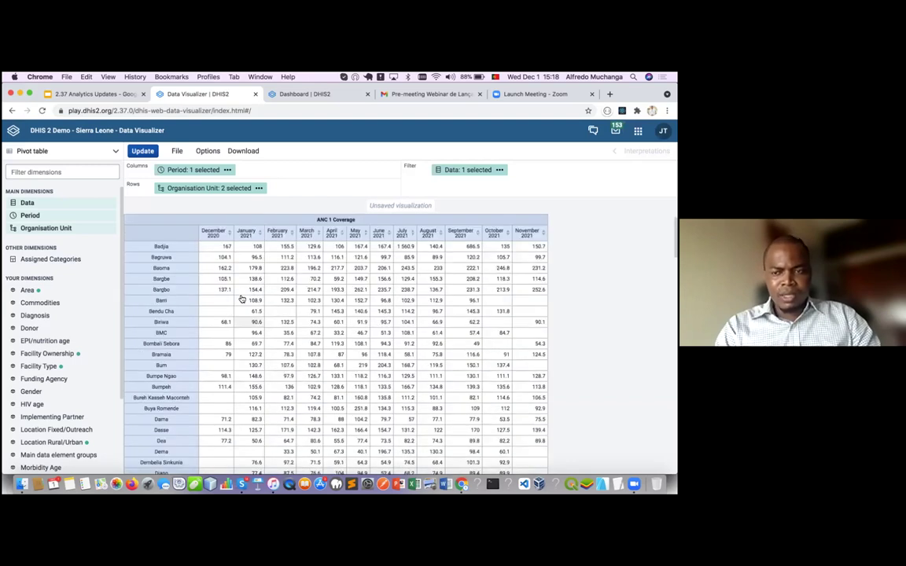
{"action": "scroll", "coordinate": [250, 275], "scroll_direction": "down", "scroll_amount": 3}
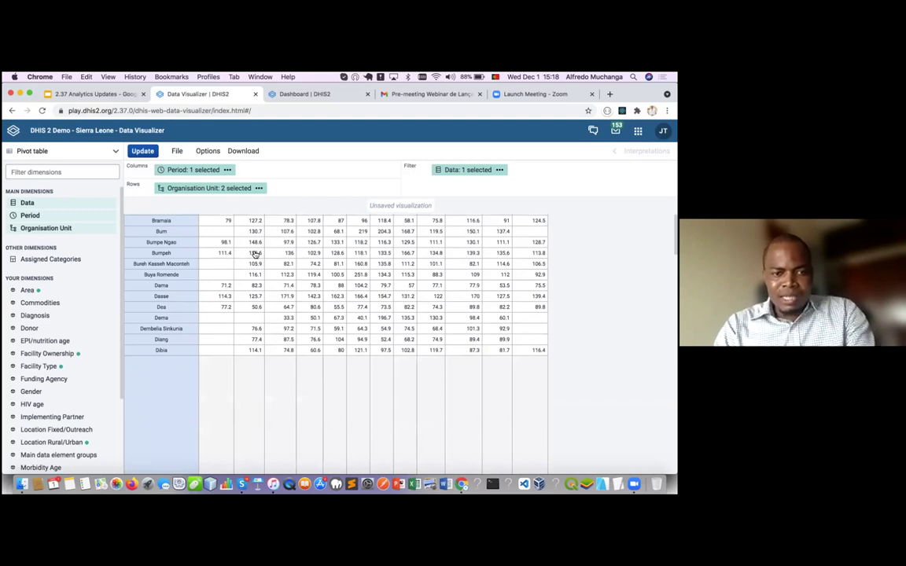
{"action": "scroll", "coordinate": [256, 254], "scroll_direction": "down", "scroll_amount": 5}
{"action": "scroll", "coordinate": [256, 256], "scroll_direction": "down", "scroll_amount": 1}
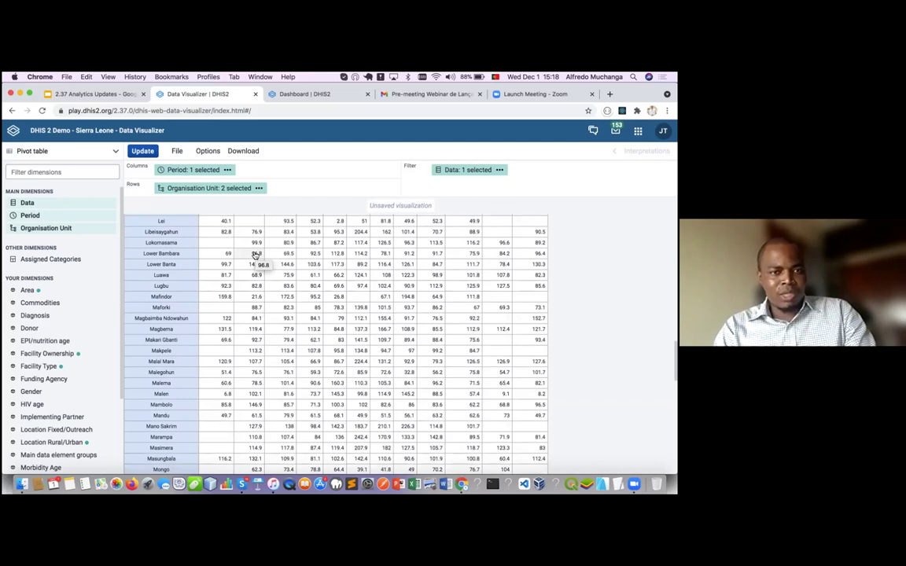
{"action": "scroll", "coordinate": [256, 256], "scroll_direction": "down", "scroll_amount": 10}
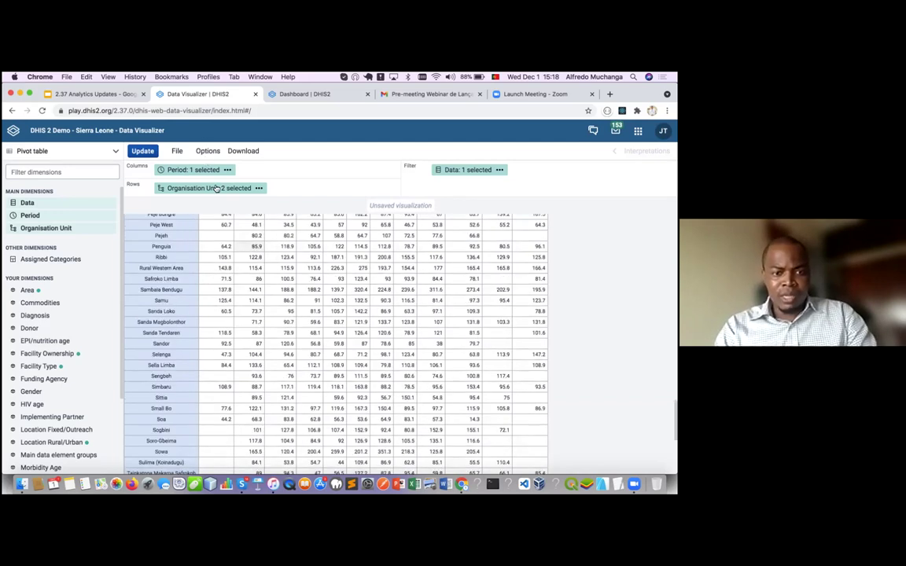
{"action": "scroll", "coordinate": [227, 241], "scroll_direction": "down", "scroll_amount": 1}
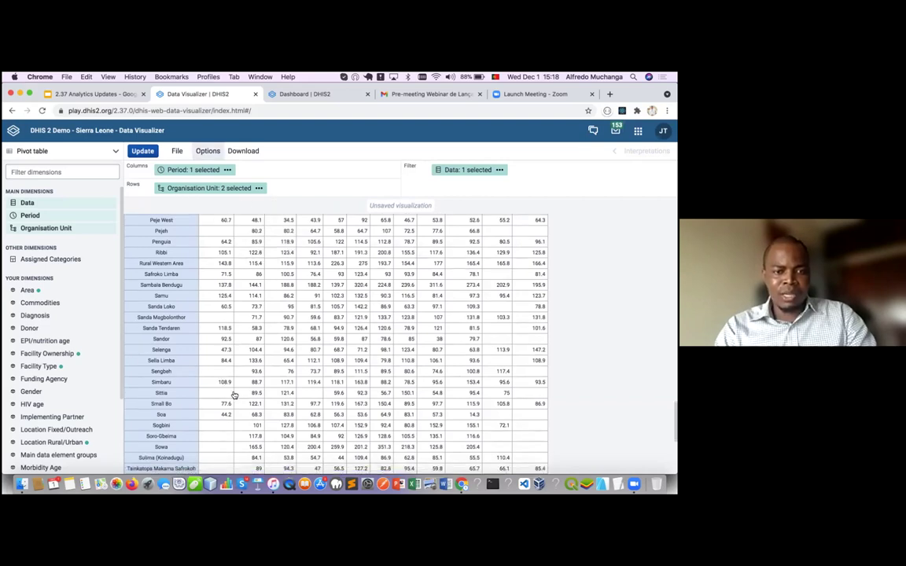
- Fix the pivot table's column headers to the top and its row headers to the left, update it and check the rows
{"action": "left_click", "coordinate": [207, 150]}
{"action": "left_click", "coordinate": [275, 196]}
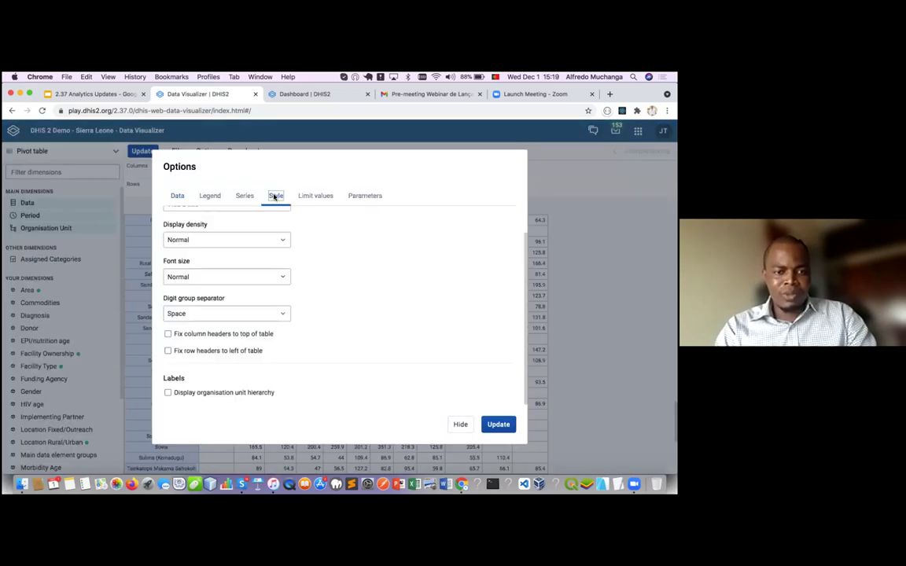
{"action": "left_click", "coordinate": [237, 334]}
{"action": "left_click", "coordinate": [226, 354]}
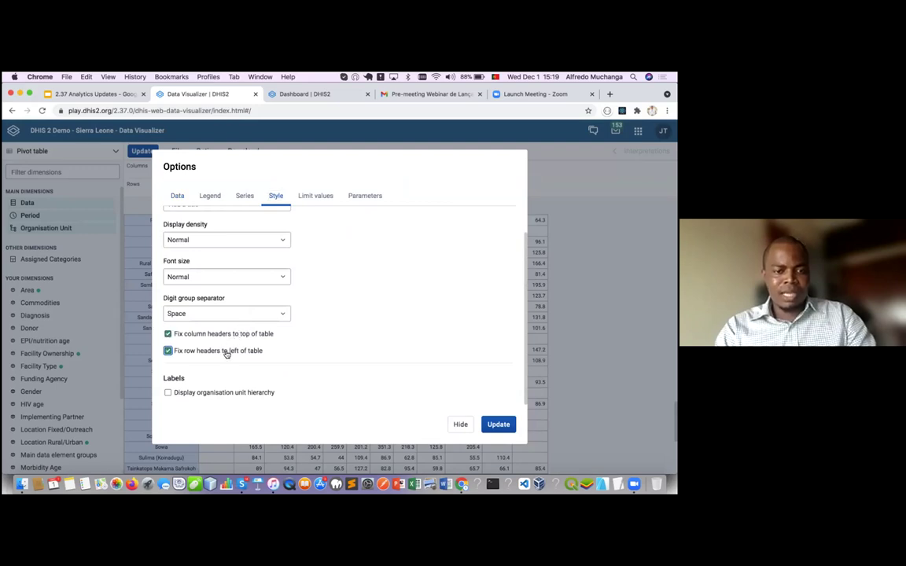
{"action": "left_click", "coordinate": [226, 351]}
{"action": "left_click", "coordinate": [173, 334]}
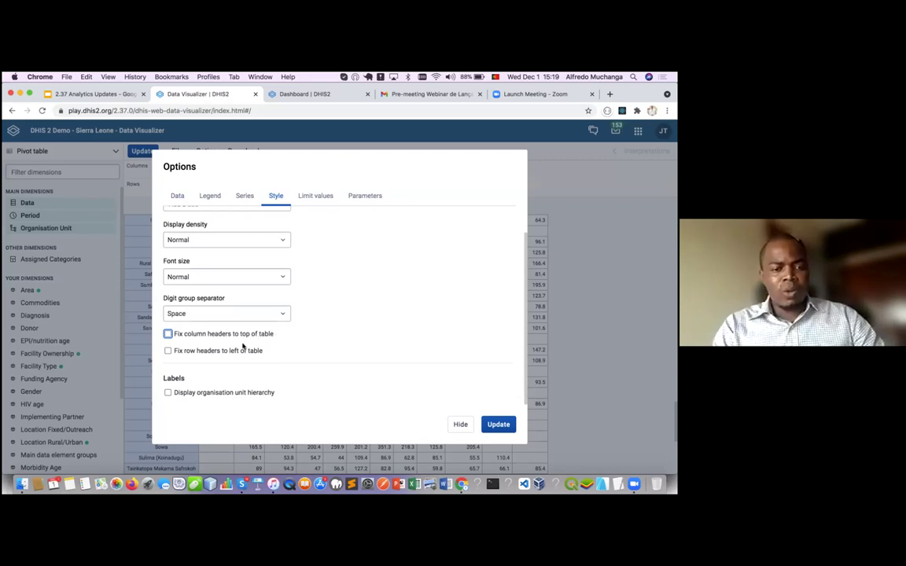
{"action": "left_click", "coordinate": [215, 352]}
{"action": "left_click", "coordinate": [226, 336]}
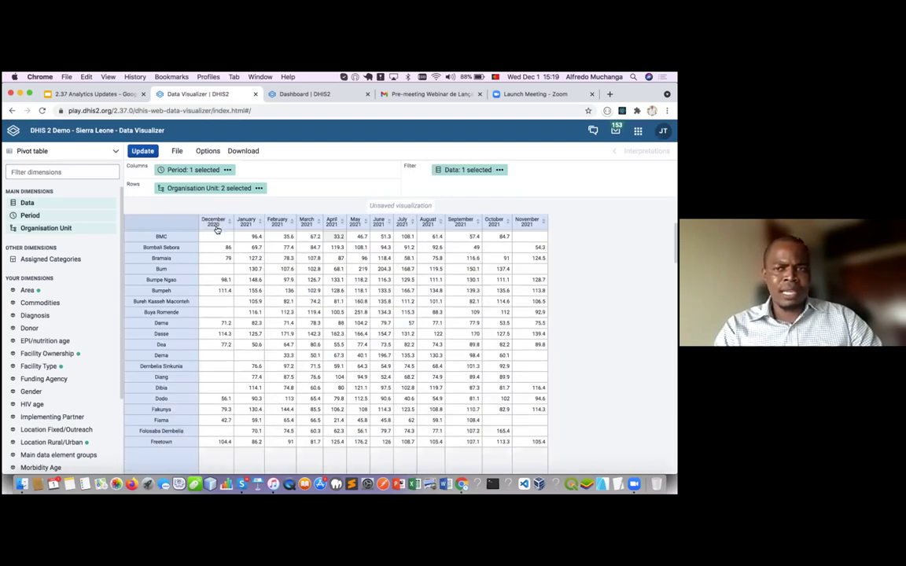
{"action": "scroll", "coordinate": [299, 306], "scroll_direction": "down", "scroll_amount": 5}
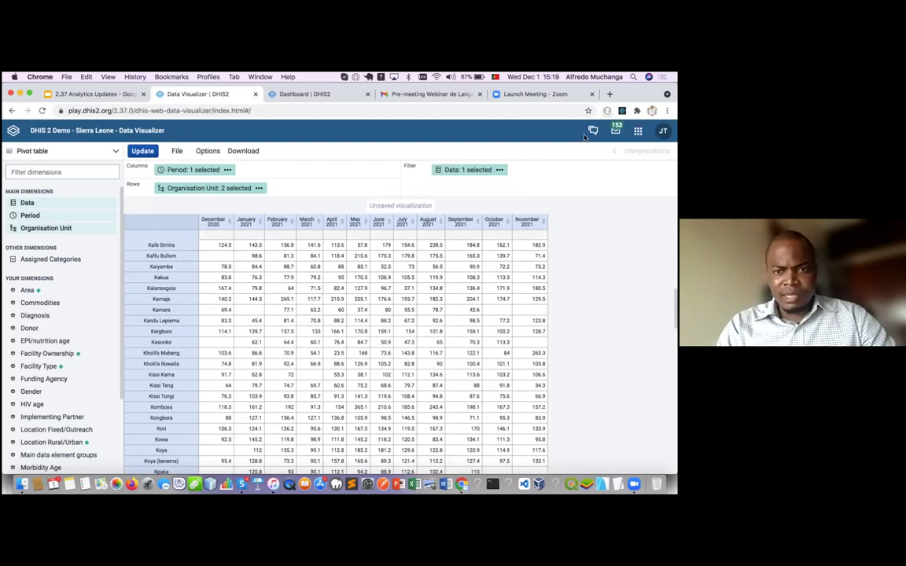
- Switch to the 2.37 Analytics Updates slides, present the "Perfil da Unidade Organizacional" slide and end the slideshow
{"action": "key", "text": "super+1"}
{"action": "key", "text": "super+Return"}
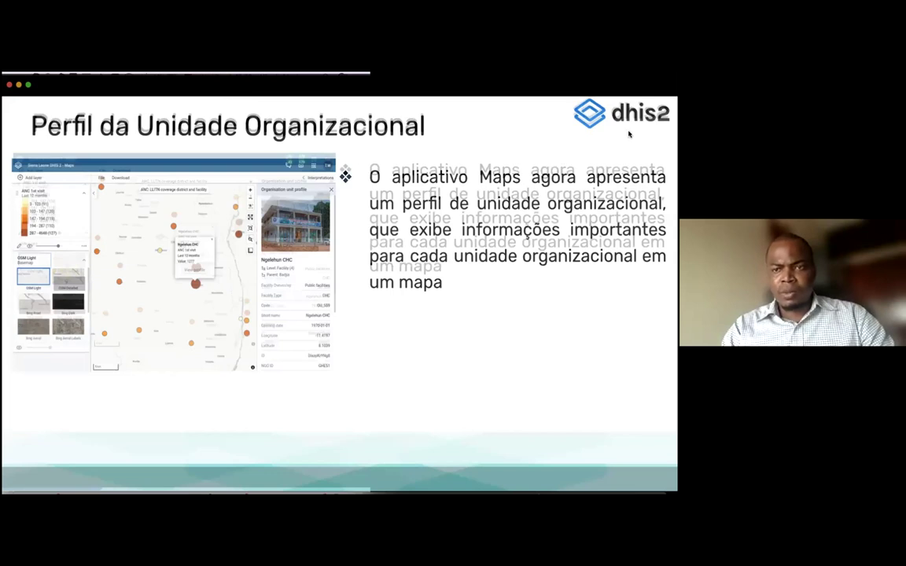
{"action": "key", "text": "Escape"}
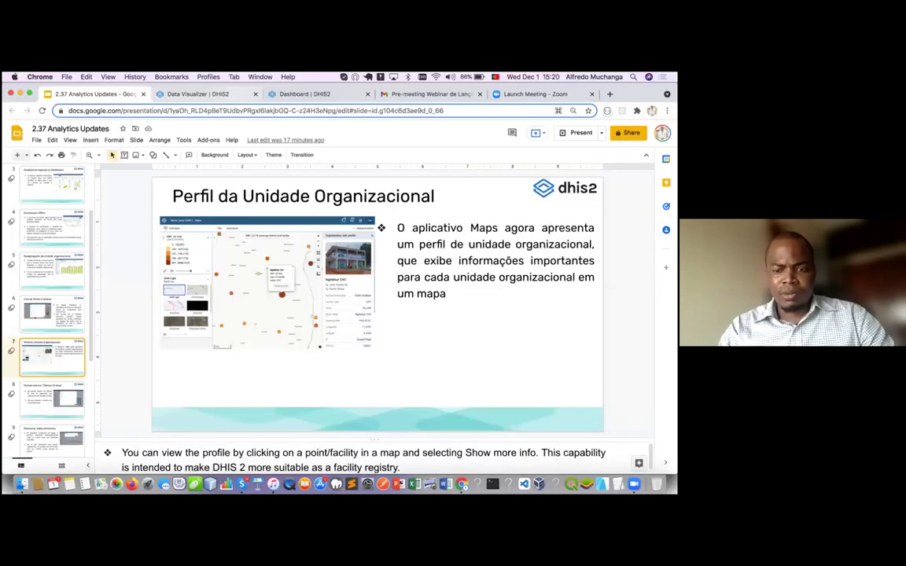
- Switch to DHIS2 Maps and start a new facility layer with Sierra Leone as the organisation unit
{"action": "key", "text": "ctrl+Tab"}
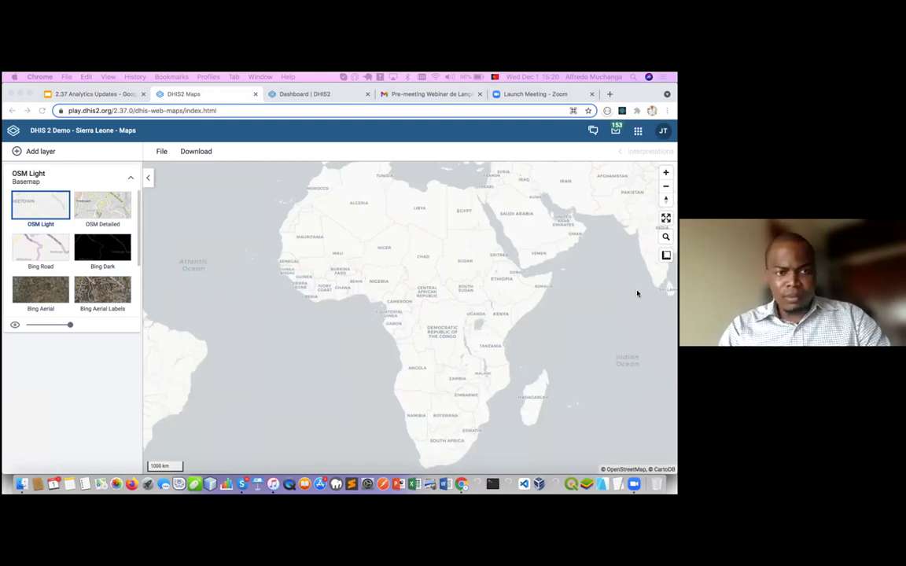
{"action": "left_click", "coordinate": [41, 149]}
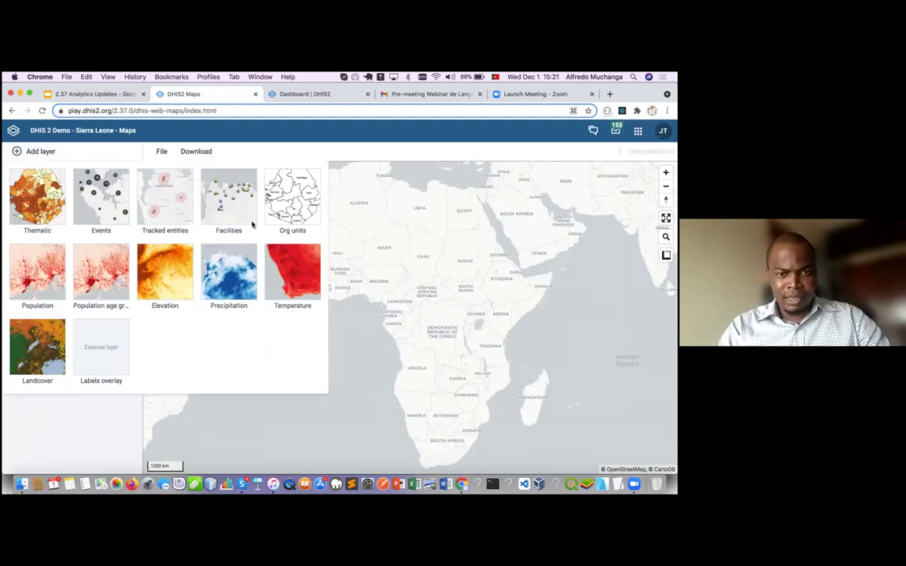
{"action": "left_click", "coordinate": [227, 206]}
{"action": "left_click", "coordinate": [223, 236]}
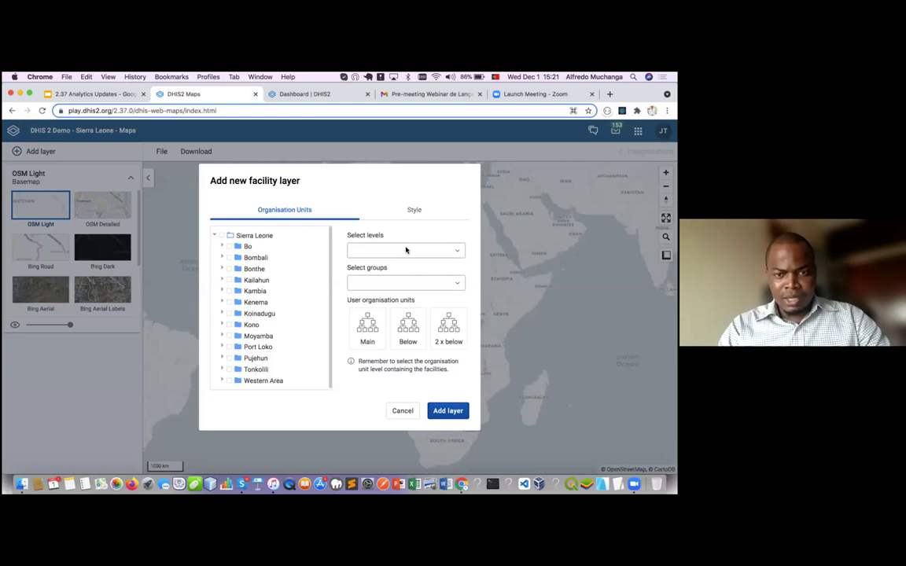
- Set the facility layer's level to Facility and its group to Clinic
{"action": "left_click", "coordinate": [406, 251]}
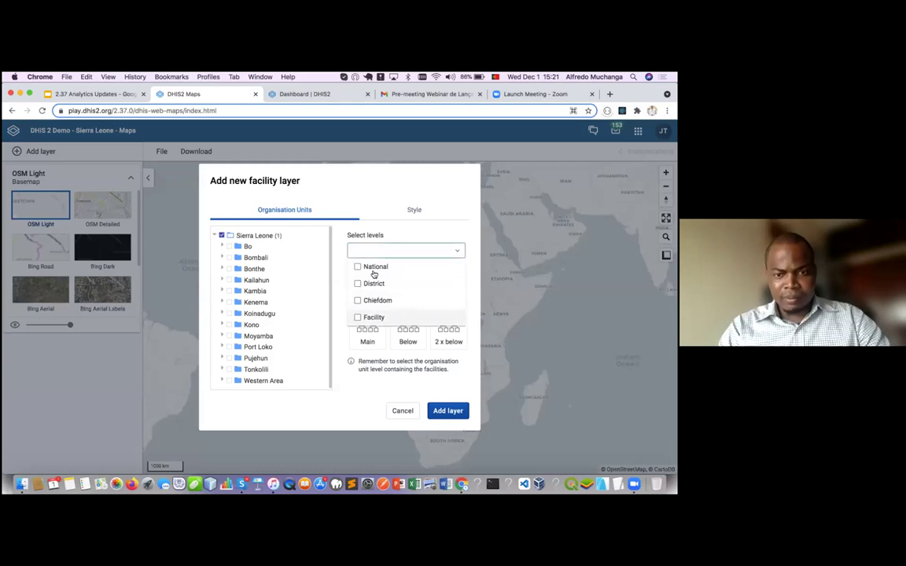
{"action": "left_click", "coordinate": [363, 317]}
{"action": "left_click", "coordinate": [475, 262]}
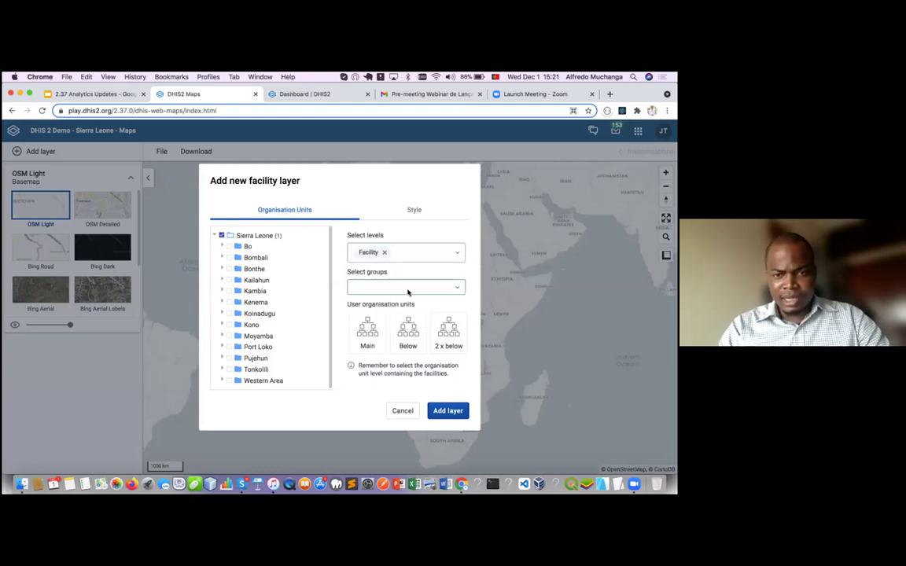
{"action": "left_click", "coordinate": [406, 288]}
{"action": "left_click", "coordinate": [397, 356]}
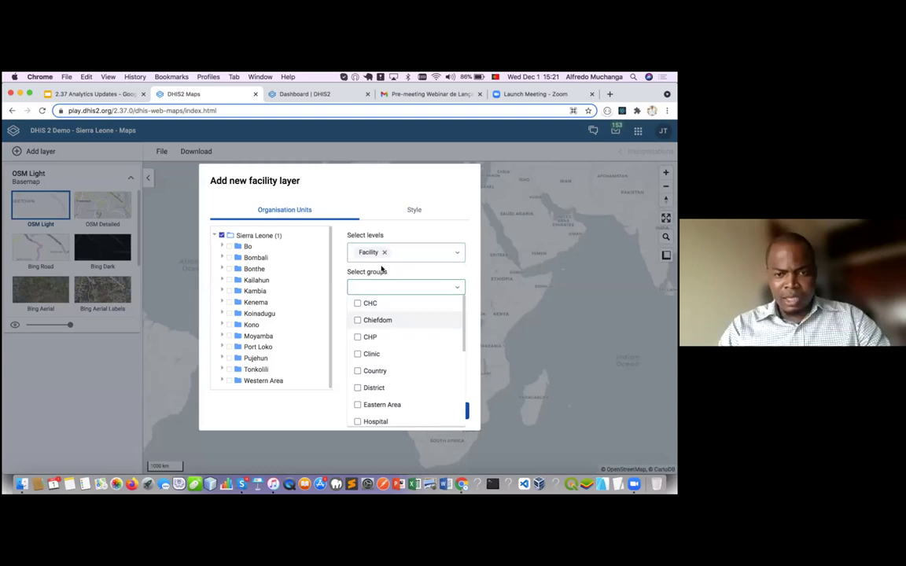
{"action": "left_click", "coordinate": [406, 275]}
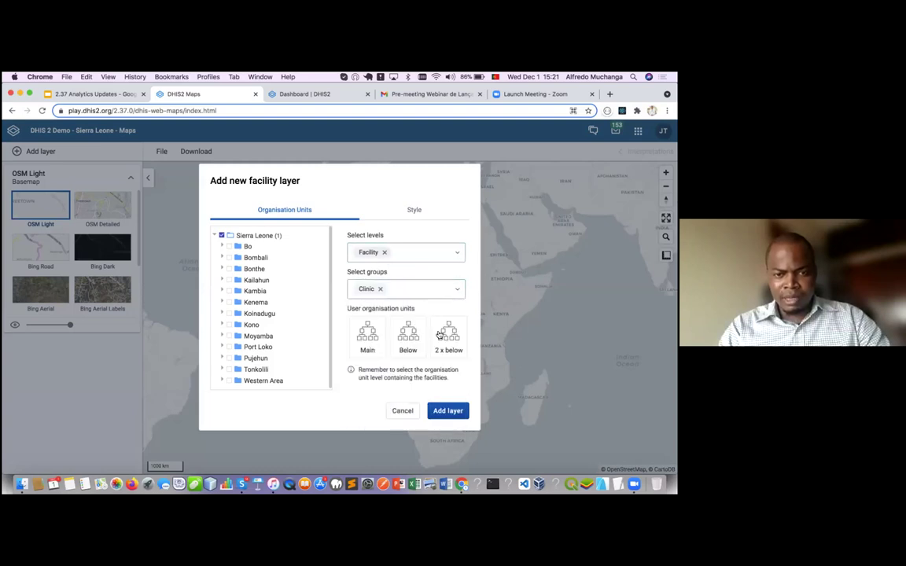
- Style the facility layer by the Facility Type group set
{"action": "left_click", "coordinate": [419, 210]}
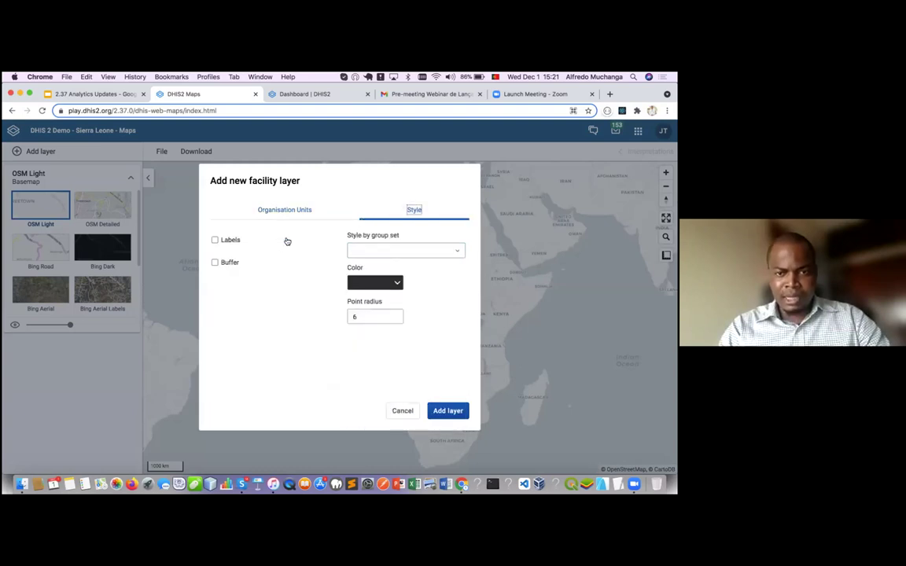
{"action": "left_click", "coordinate": [386, 251]}
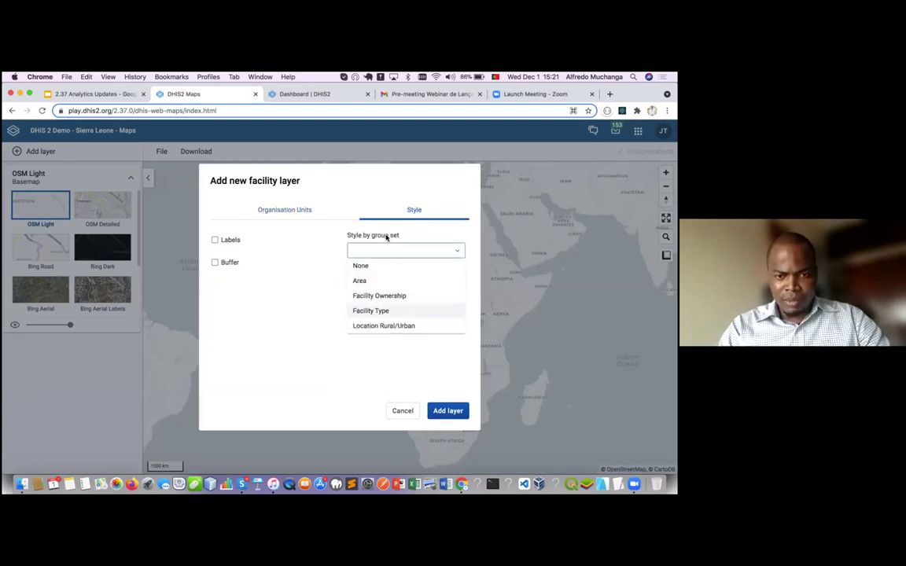
{"action": "left_click", "coordinate": [390, 312]}
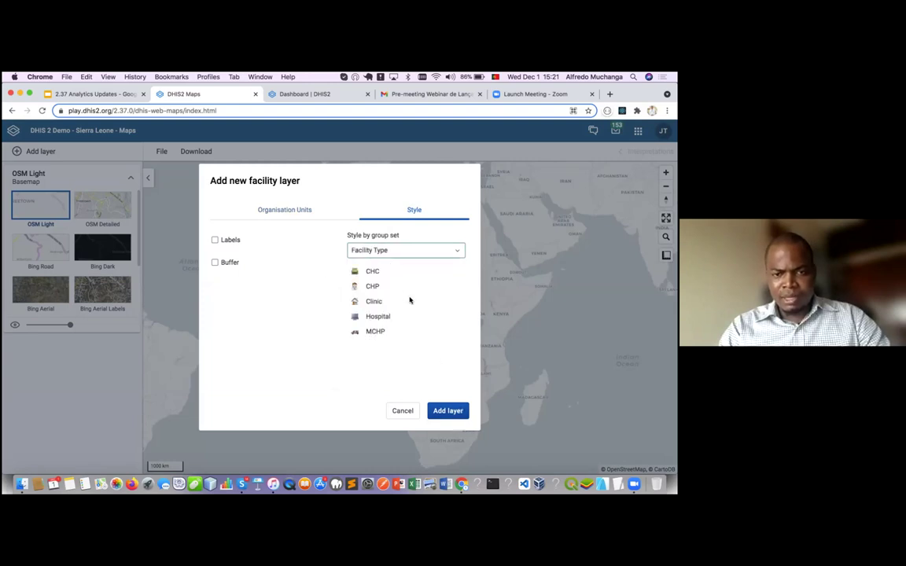
- Add the configured facility layer to the map and preview it over the OSM Detailed and Bing Aerial Labels basemaps
{"action": "left_click", "coordinate": [456, 411]}
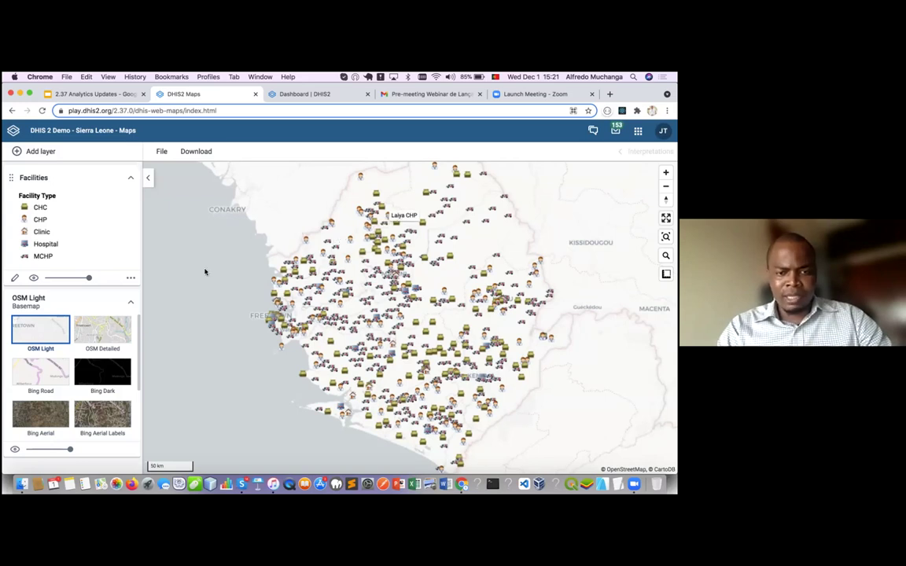
{"action": "left_click", "coordinate": [109, 330]}
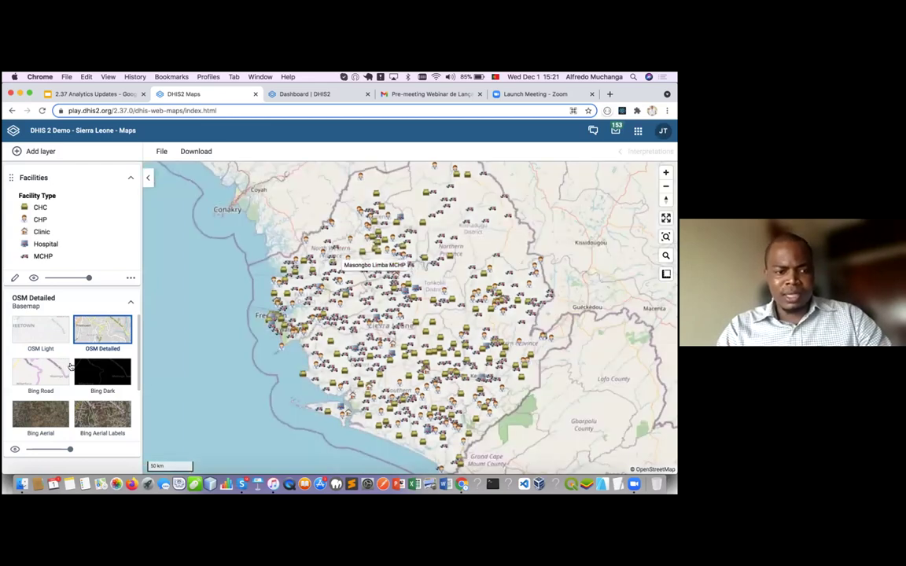
{"action": "left_click", "coordinate": [102, 414]}
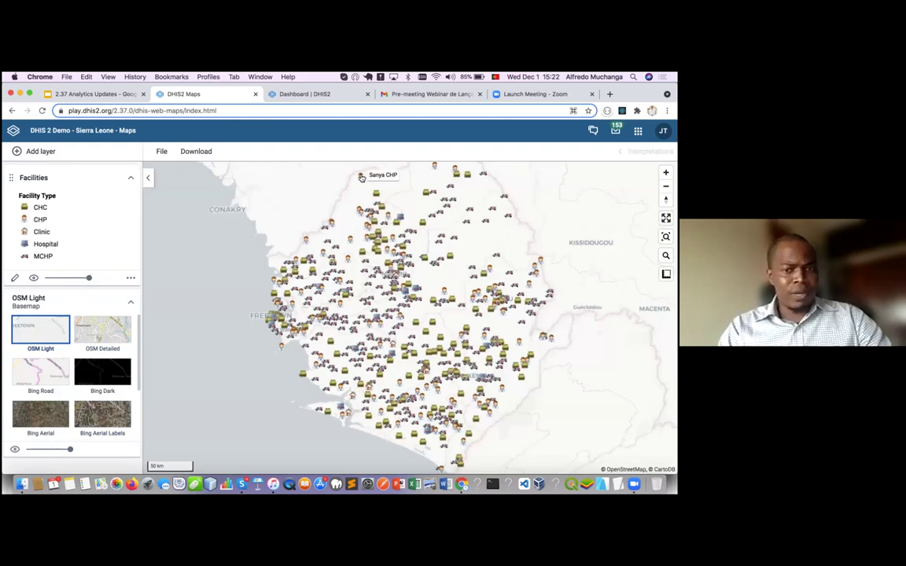
- Open the organisation unit profile of Sanya CHP from the map and review its photo, attributes and 2021 indicator values
{"action": "left_click", "coordinate": [361, 176]}
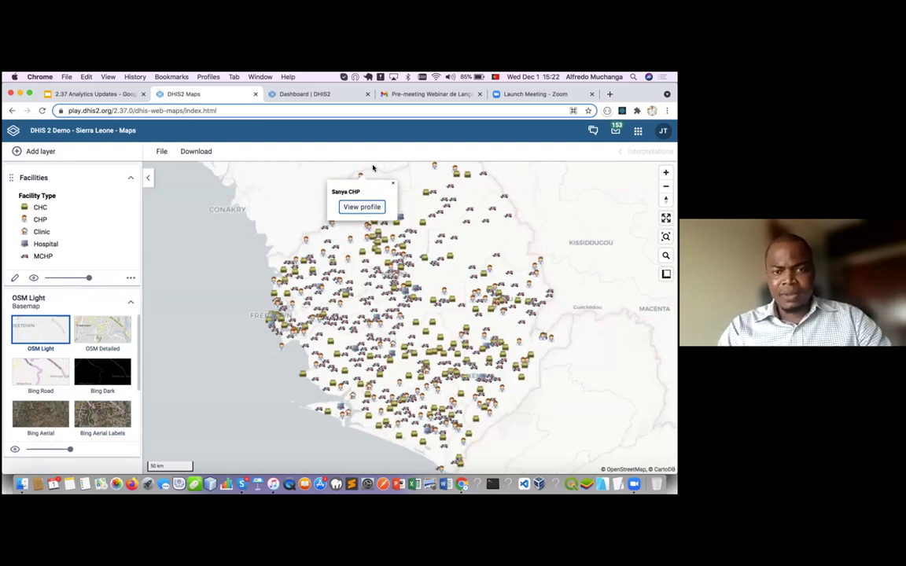
{"action": "left_click", "coordinate": [339, 175]}
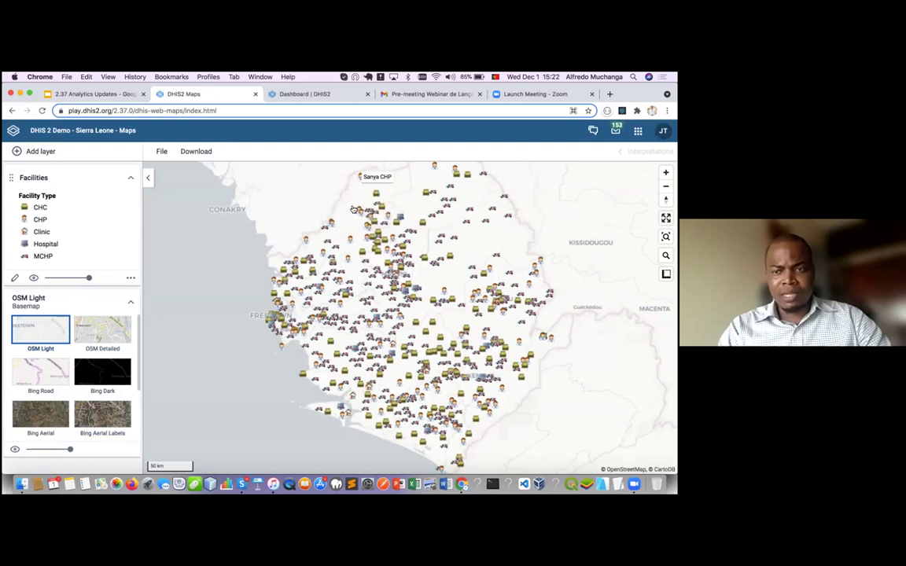
{"action": "left_click", "coordinate": [354, 209]}
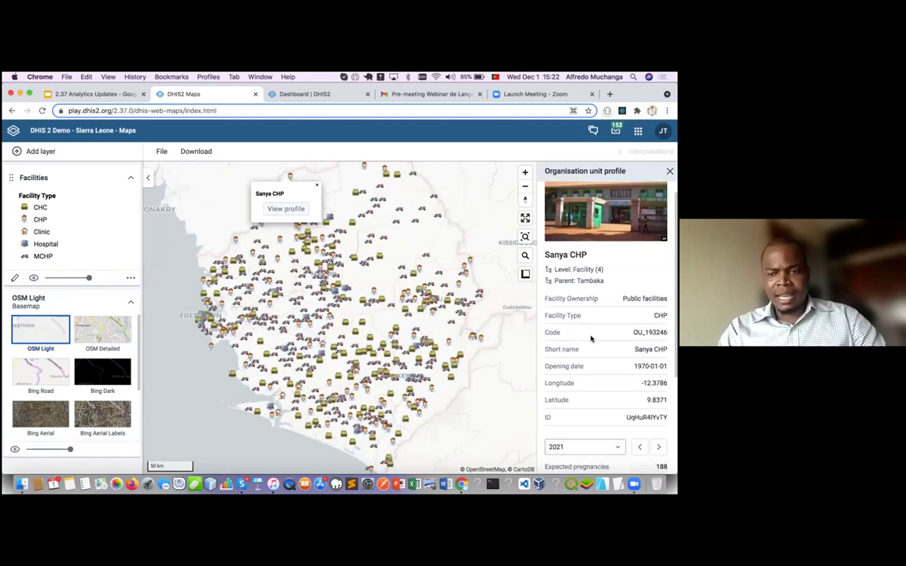
{"action": "scroll", "coordinate": [591, 339], "scroll_direction": "up", "scroll_amount": 1}
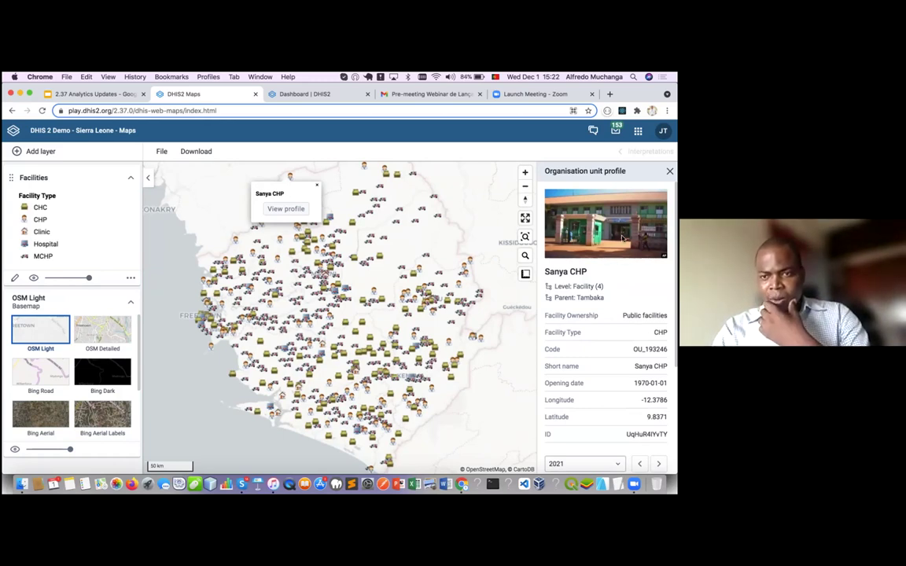
{"action": "scroll", "coordinate": [593, 325], "scroll_direction": "down", "scroll_amount": 2}
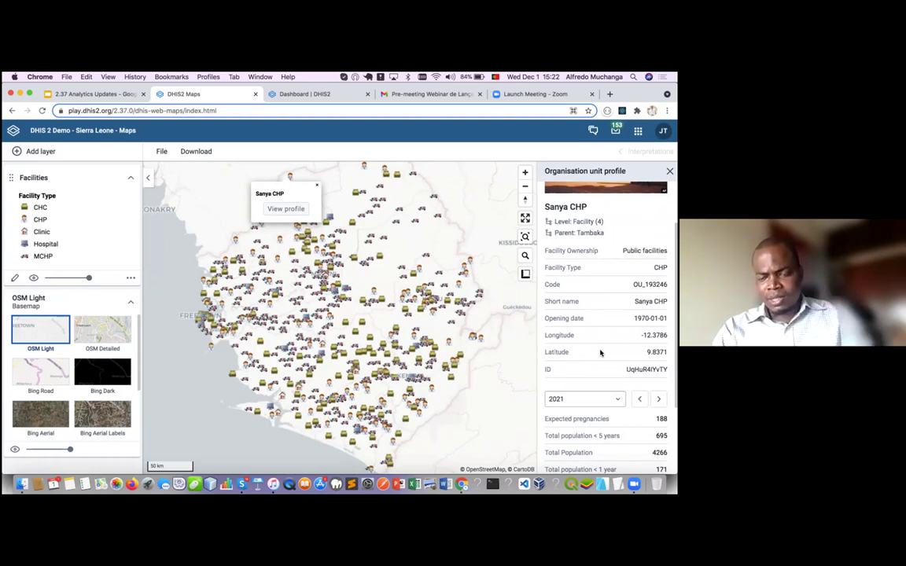
{"action": "scroll", "coordinate": [594, 362], "scroll_direction": "down", "scroll_amount": 3}
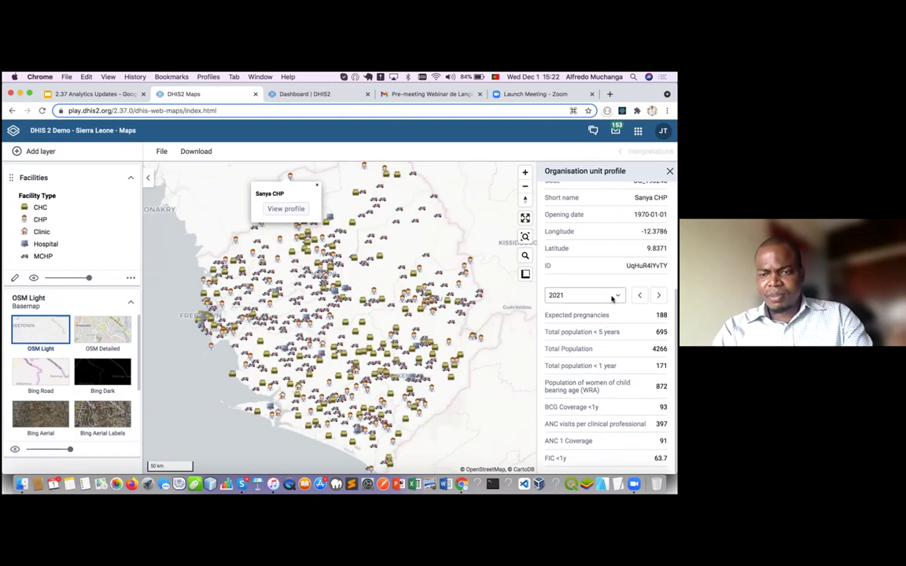
{"action": "scroll", "coordinate": [591, 263], "scroll_direction": "up", "scroll_amount": 5}
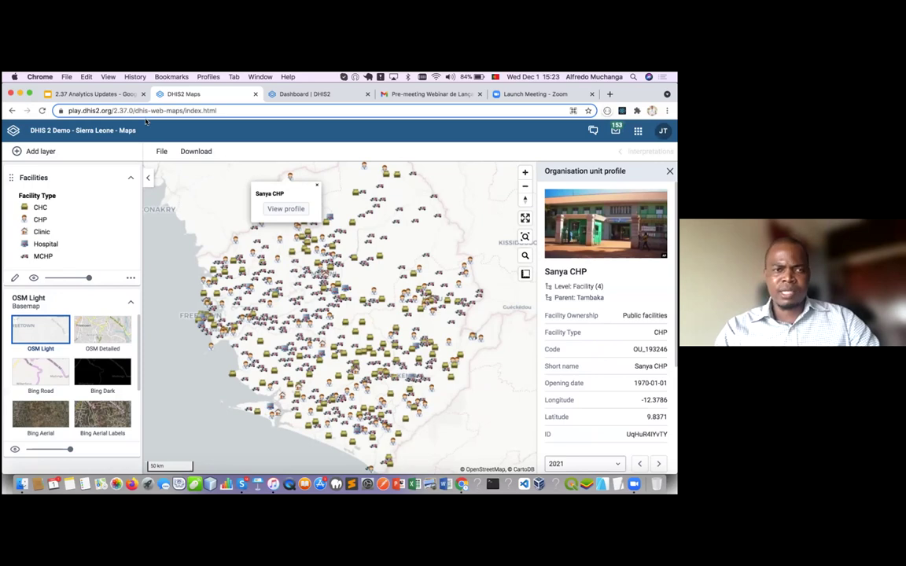
- Switch to the 2.37 Analytics Updates slides and present them from "Perfil da Unidade Organizacional" through "Disposição padrão do Dashboard"
{"action": "left_click", "coordinate": [86, 93]}
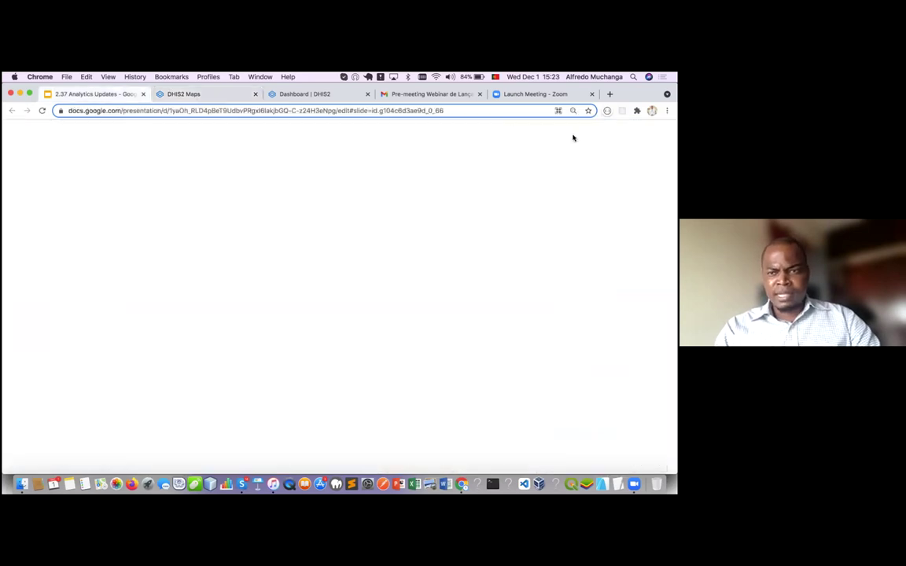
{"action": "left_click", "coordinate": [572, 137]}
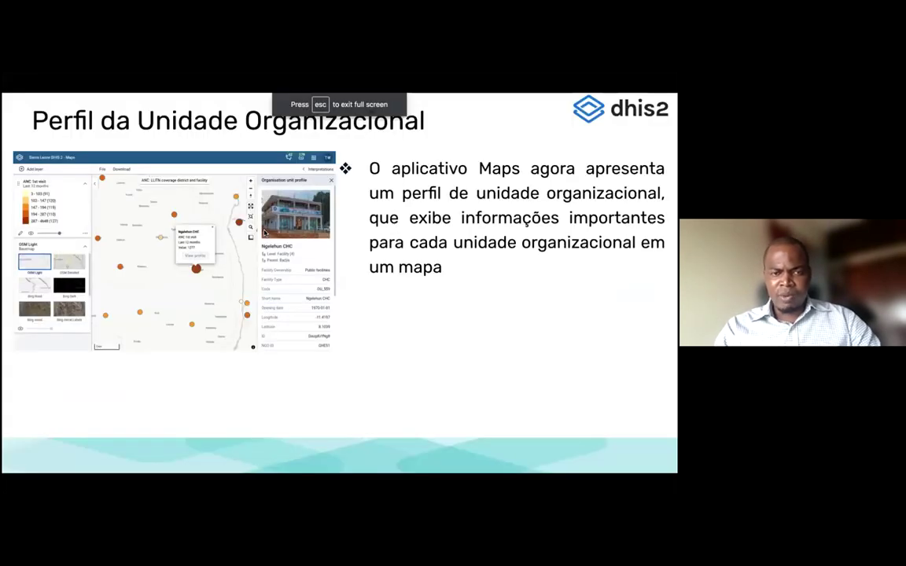
{"action": "left_click", "coordinate": [265, 232]}
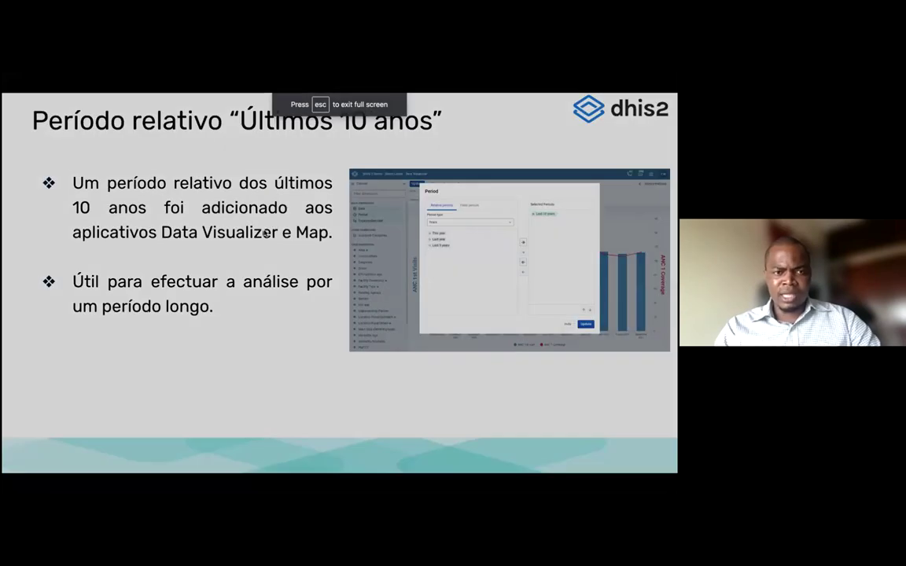
{"action": "left_click", "coordinate": [265, 232]}
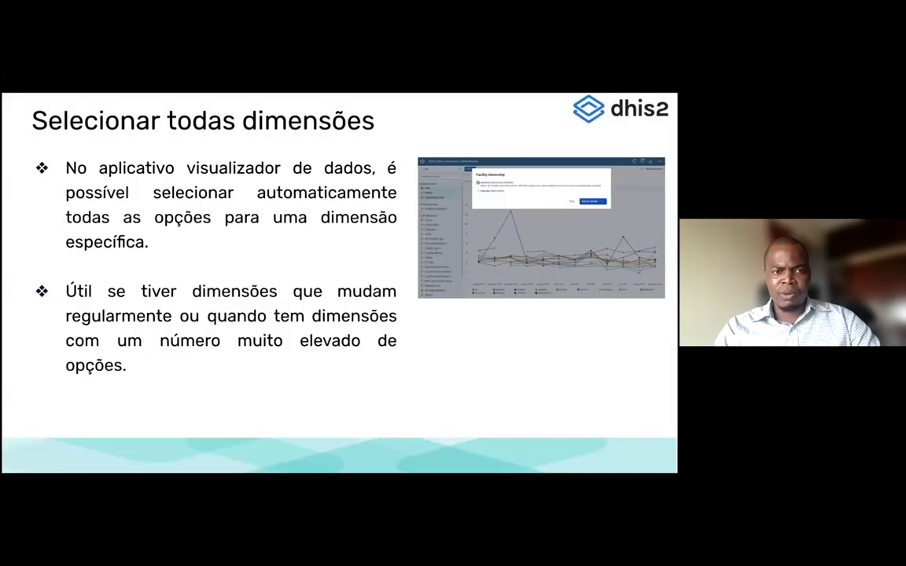
{"action": "key", "text": "Right"}
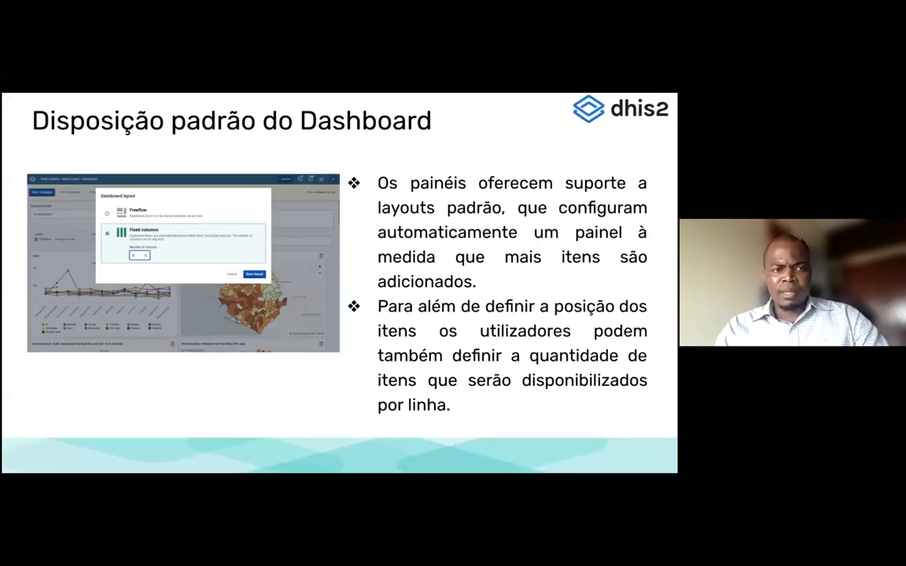
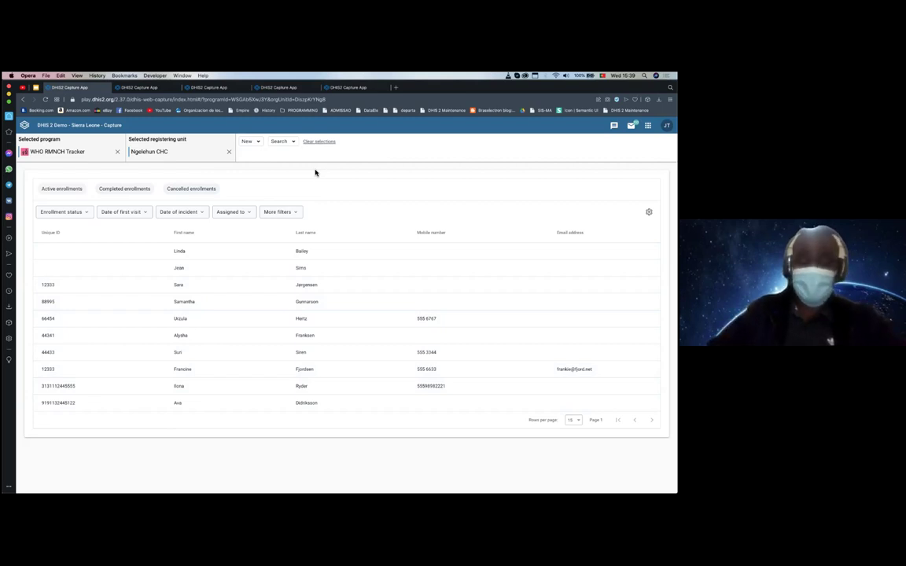
- In the Capture app, clear the Ngelehun CHC registering unit and request all accessible records in WHO RMNCH Tracker
{"action": "left_click", "coordinate": [228, 152]}
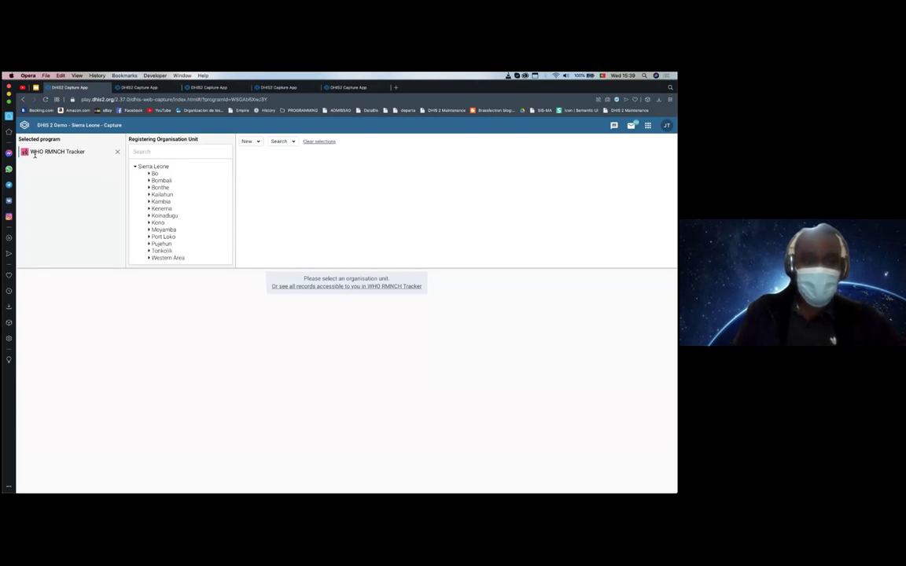
{"action": "key", "text": "super+plus"}
{"action": "key", "text": "super+plus"}
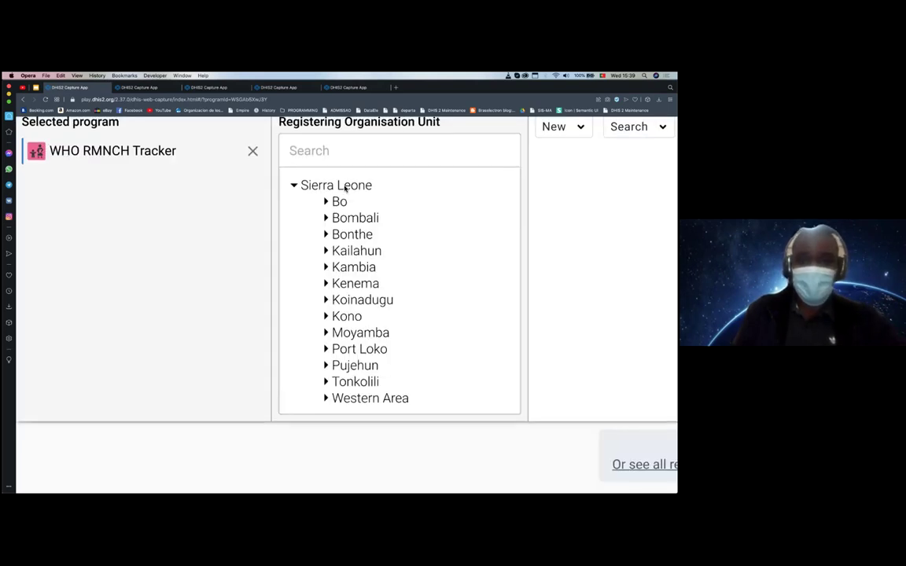
{"action": "scroll", "coordinate": [344, 188], "scroll_direction": "up", "scroll_amount": 1}
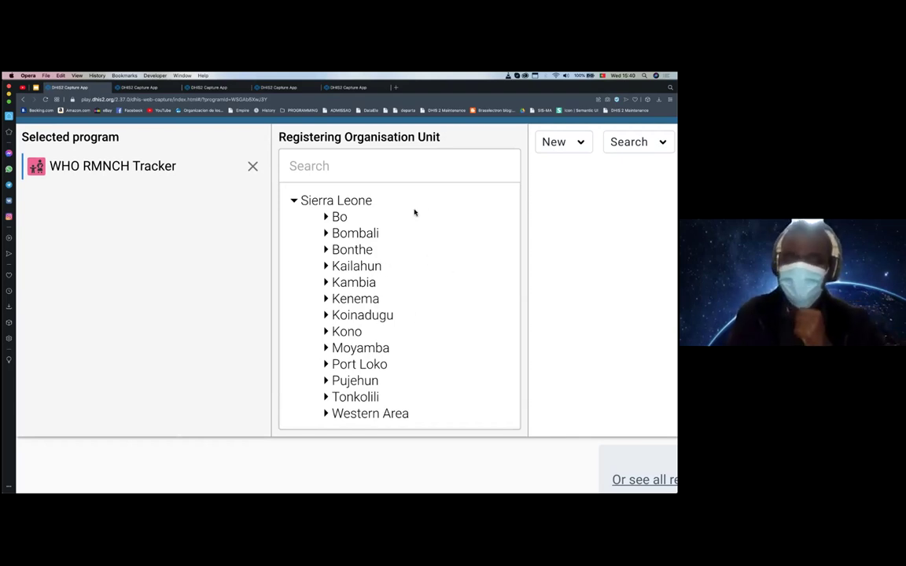
{"action": "scroll", "coordinate": [415, 212], "scroll_direction": "right", "scroll_amount": 5}
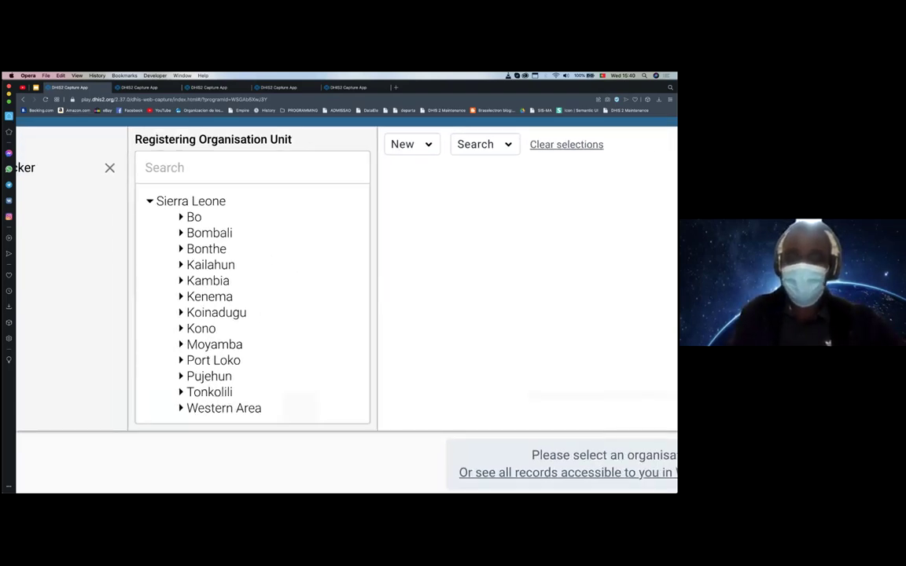
{"action": "scroll", "coordinate": [465, 241], "scroll_direction": "down", "scroll_amount": 5}
{"action": "scroll", "coordinate": [466, 240], "scroll_direction": "right", "scroll_amount": 3}
{"action": "scroll", "coordinate": [424, 252], "scroll_direction": "down", "scroll_amount": 2}
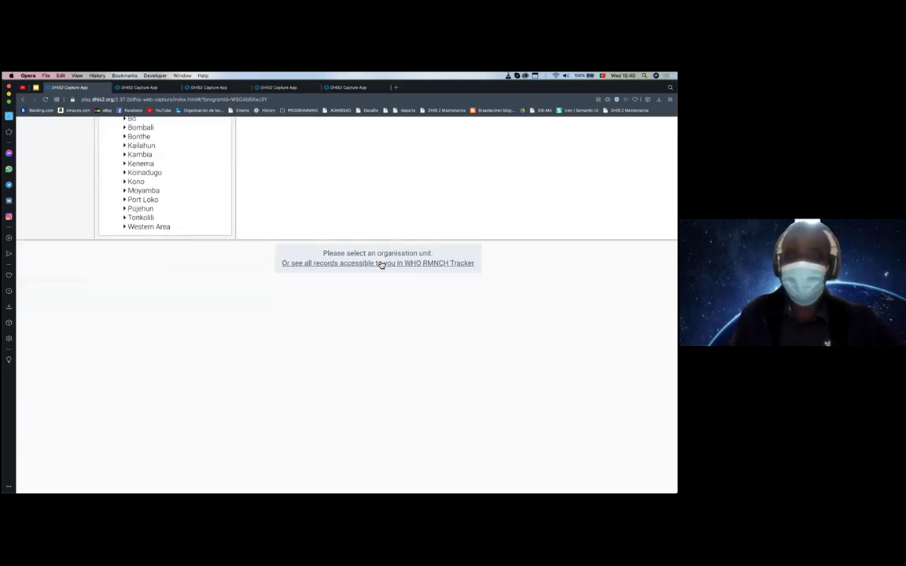
{"action": "scroll", "coordinate": [380, 265], "scroll_direction": "up", "scroll_amount": 3}
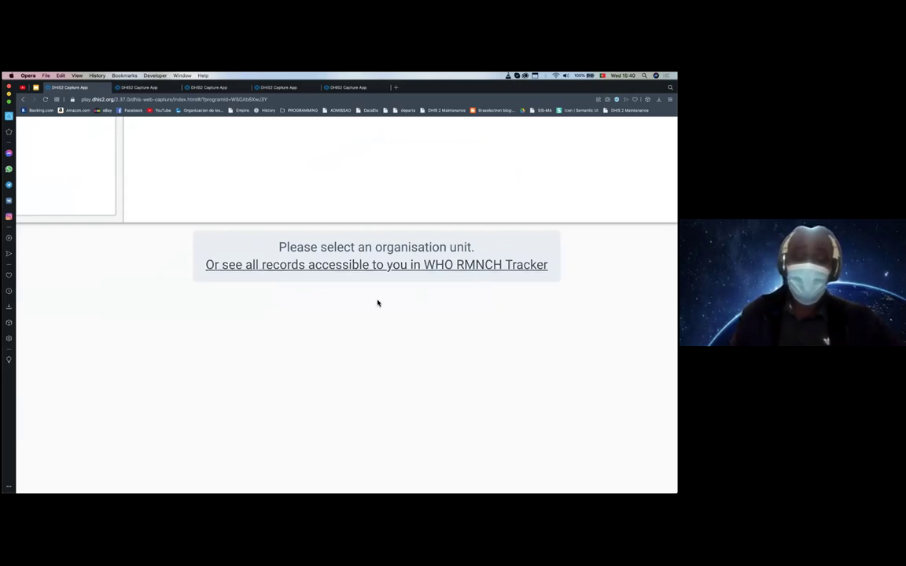
{"action": "key", "text": "super+minus"}
{"action": "key", "text": "super+minus"}
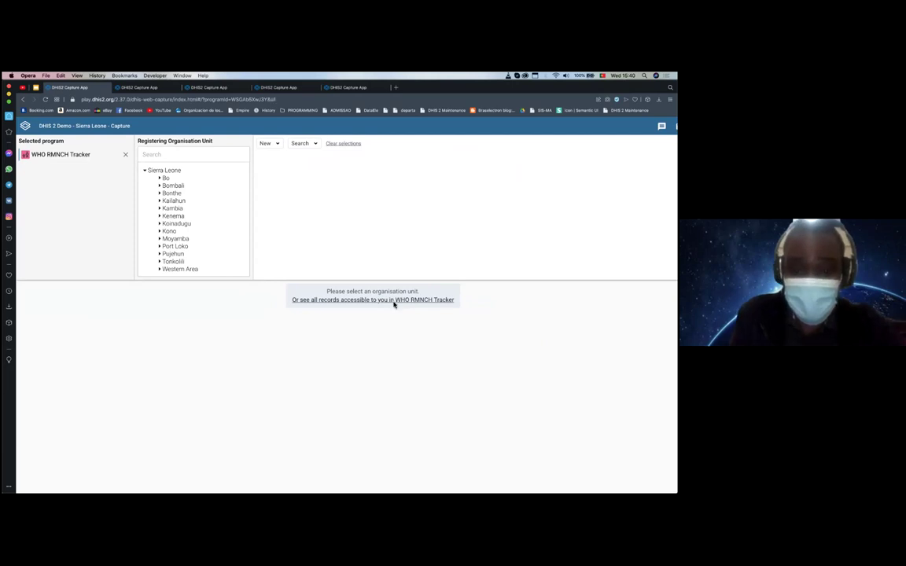
{"action": "left_click", "coordinate": [395, 301]}
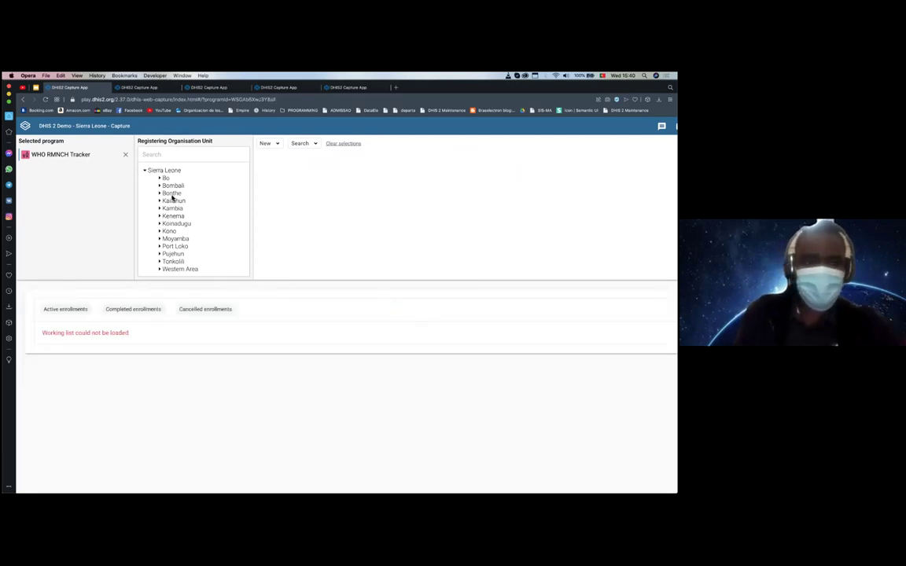
- Reload the Capture page for the all-records list, check the Wi-Fi connection and sign back in to the demo
{"action": "scroll", "coordinate": [290, 238], "scroll_direction": "down", "scroll_amount": 1}
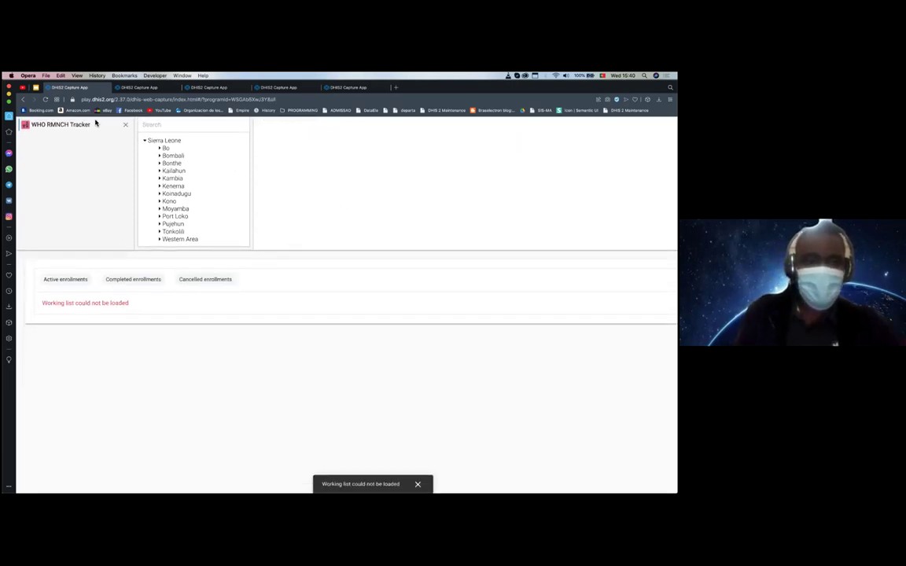
{"action": "left_click", "coordinate": [46, 99]}
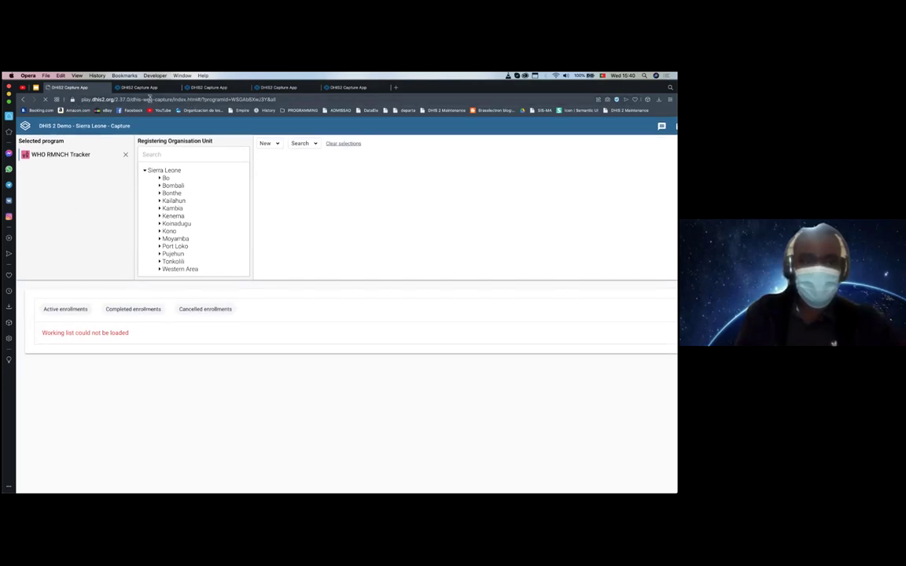
{"action": "left_click", "coordinate": [52, 100]}
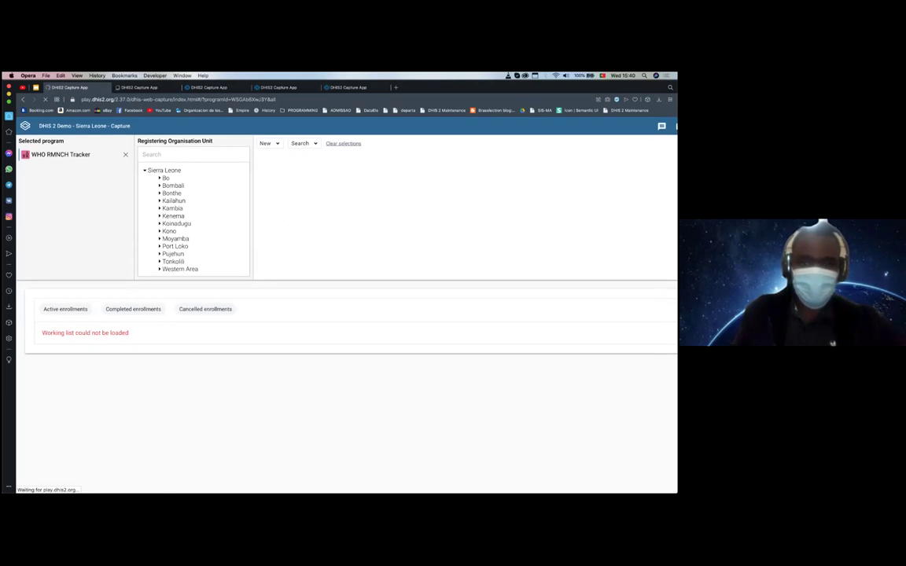
{"action": "left_click", "coordinate": [555, 76]}
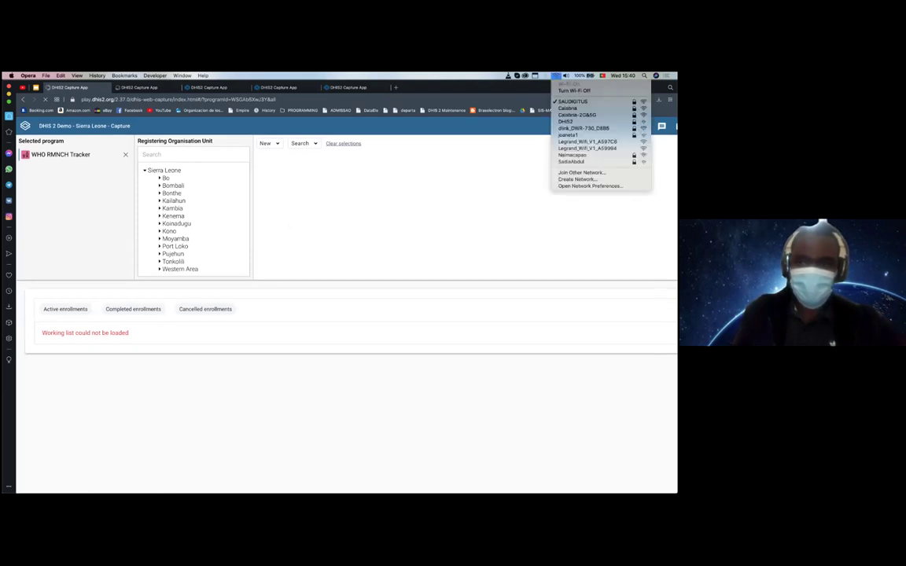
{"action": "left_click", "coordinate": [95, 115]}
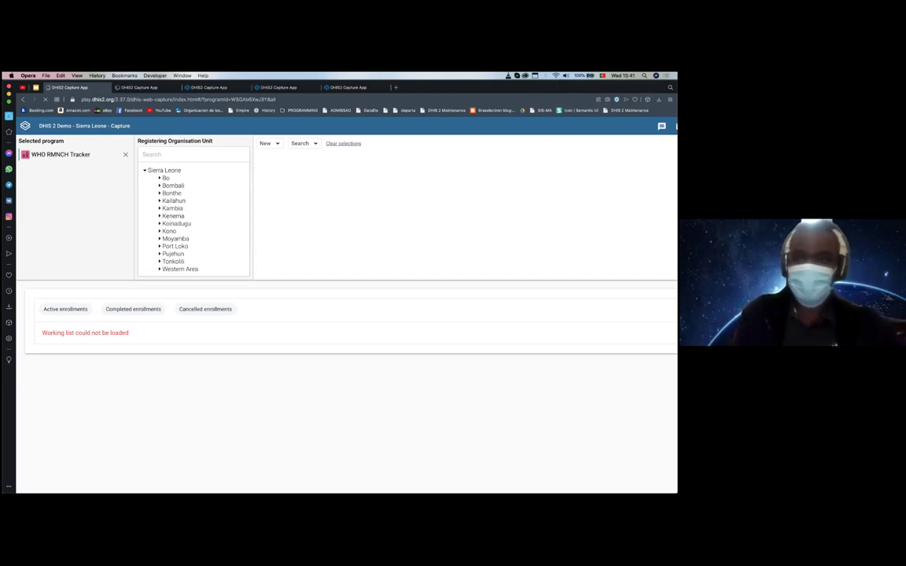
{"action": "left_click", "coordinate": [556, 76]}
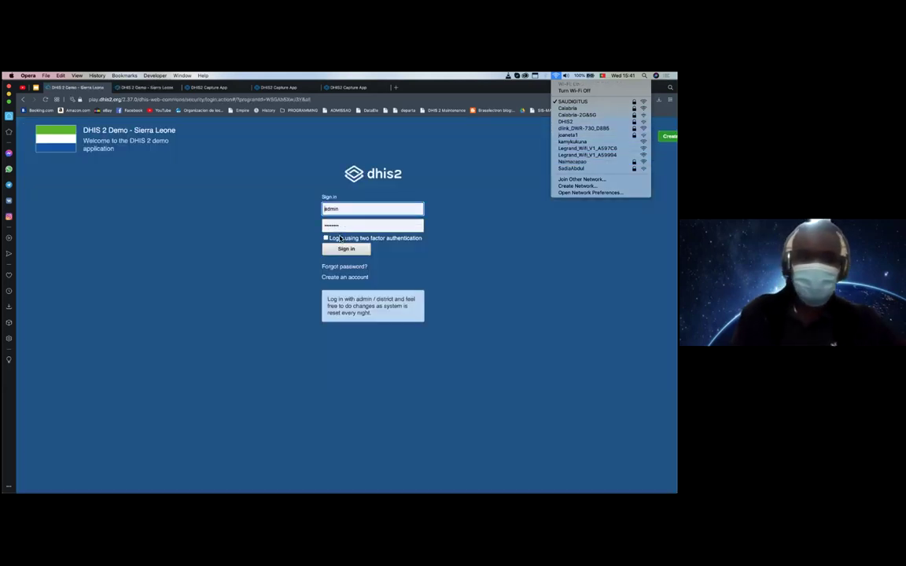
{"action": "left_click", "coordinate": [75, 93]}
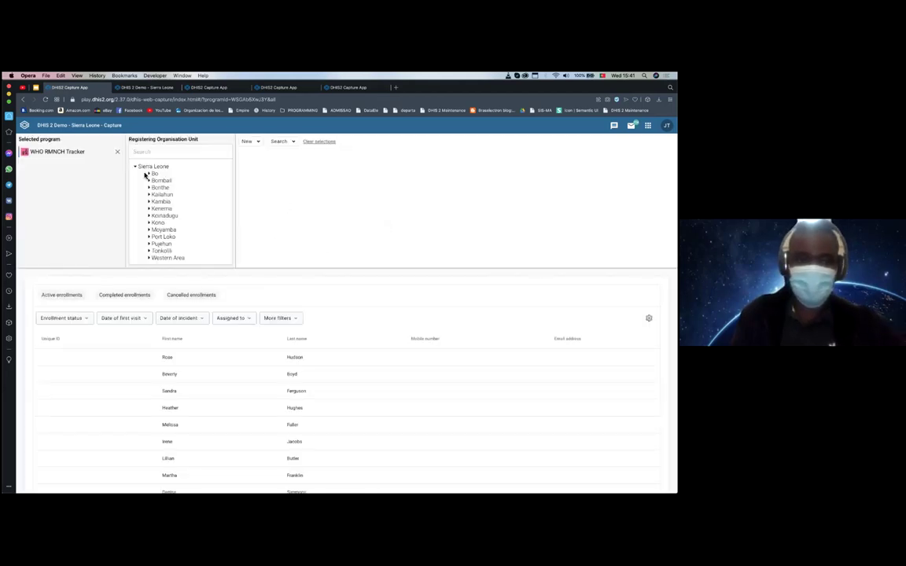
- Select Ngelehun CHC under Bo and Badjia as the registering unit to list its WHO RMNCH Tracker enrollments
{"action": "left_click", "coordinate": [149, 173]}
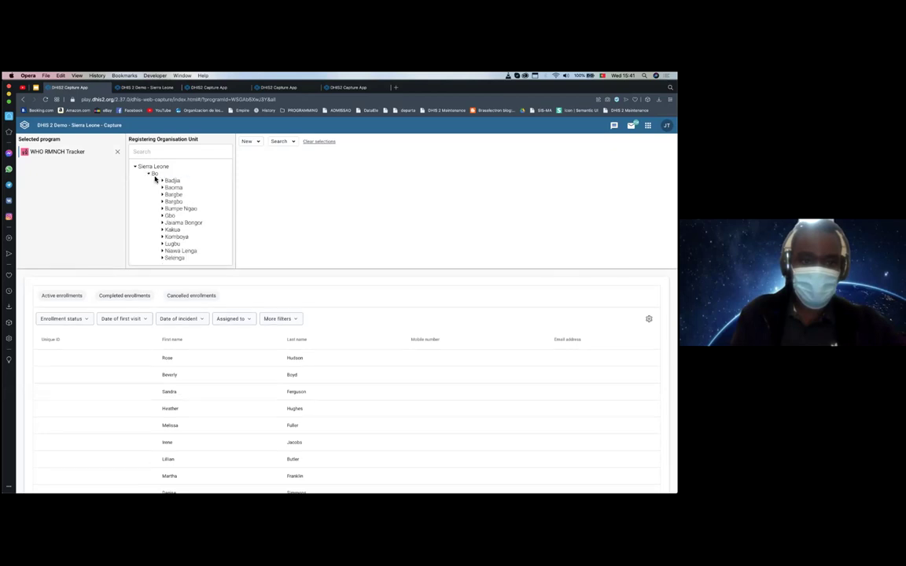
{"action": "left_click", "coordinate": [169, 181]}
{"action": "left_click", "coordinate": [188, 192]}
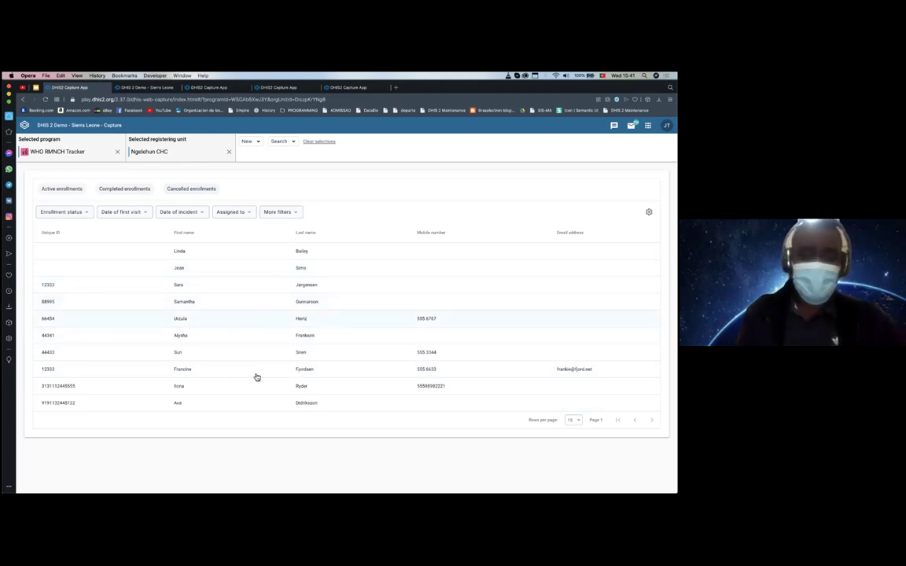
- Clear the Ngelehun CHC registering unit and list all records accessible in WHO RMNCH Tracker
{"action": "left_click", "coordinate": [230, 153]}
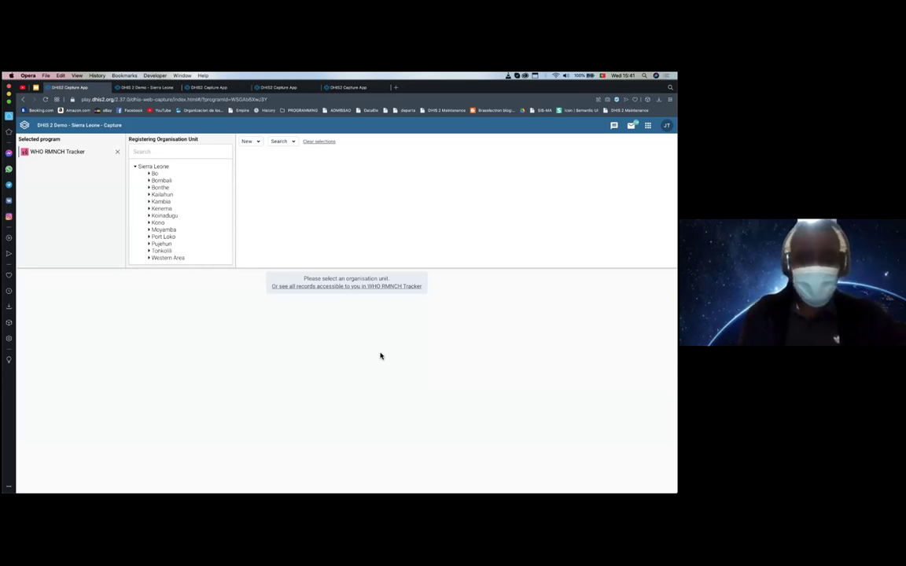
{"action": "scroll", "coordinate": [259, 289], "scroll_direction": "up", "scroll_amount": 3}
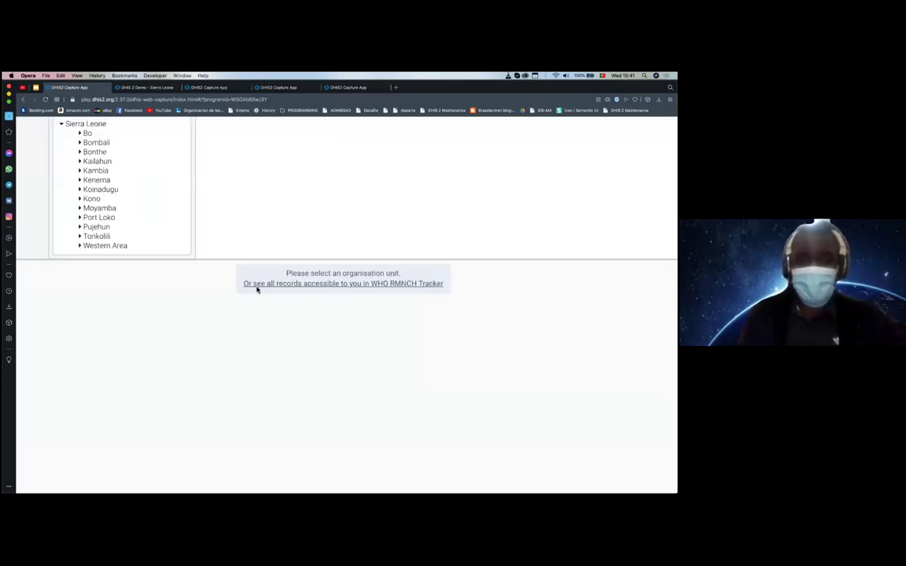
{"action": "scroll", "coordinate": [273, 286], "scroll_direction": "up", "scroll_amount": 3}
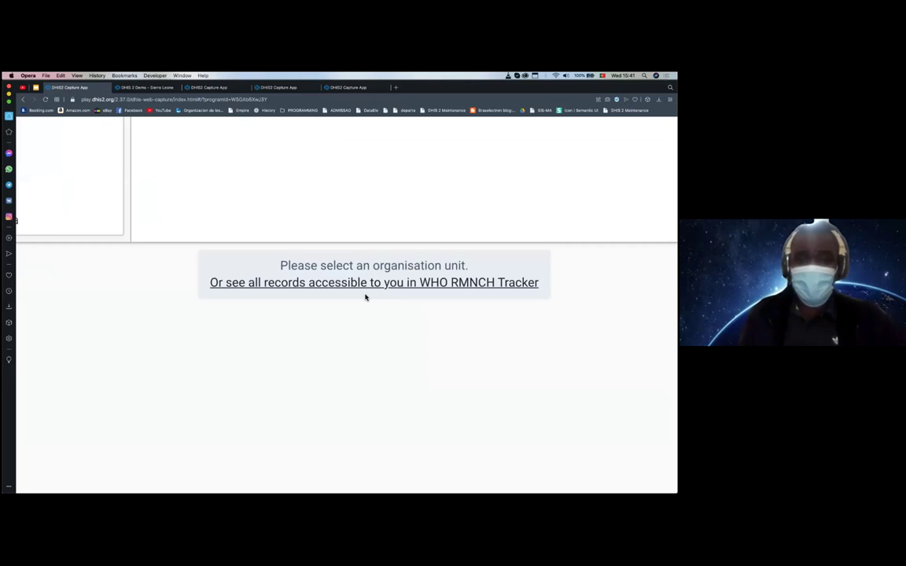
{"action": "scroll", "coordinate": [447, 297], "scroll_direction": "up", "scroll_amount": 3}
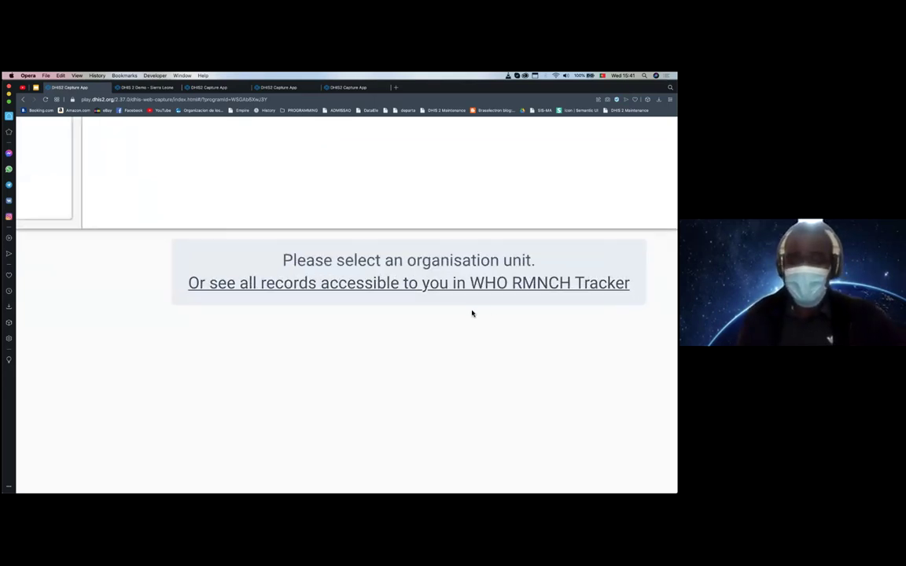
{"action": "scroll", "coordinate": [472, 313], "scroll_direction": "down", "scroll_amount": 5}
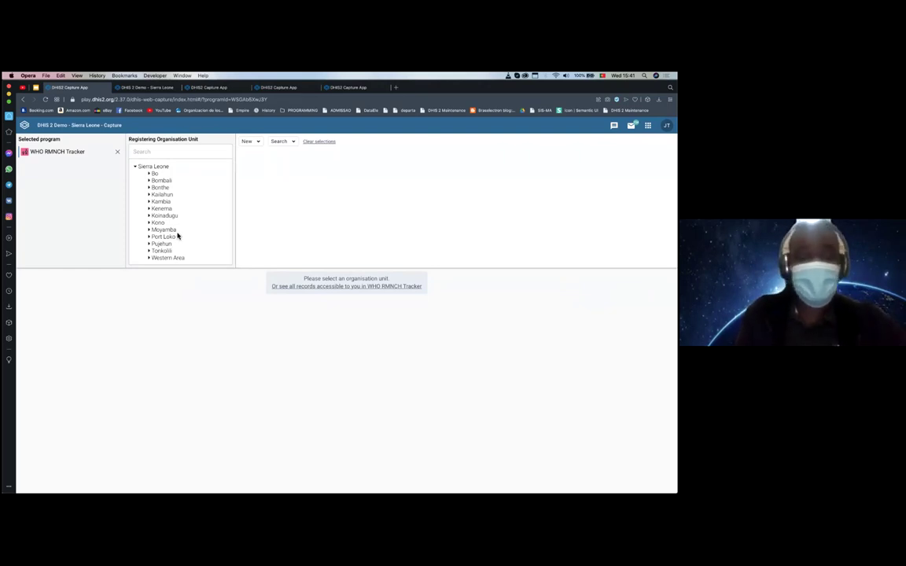
{"action": "left_click", "coordinate": [364, 292]}
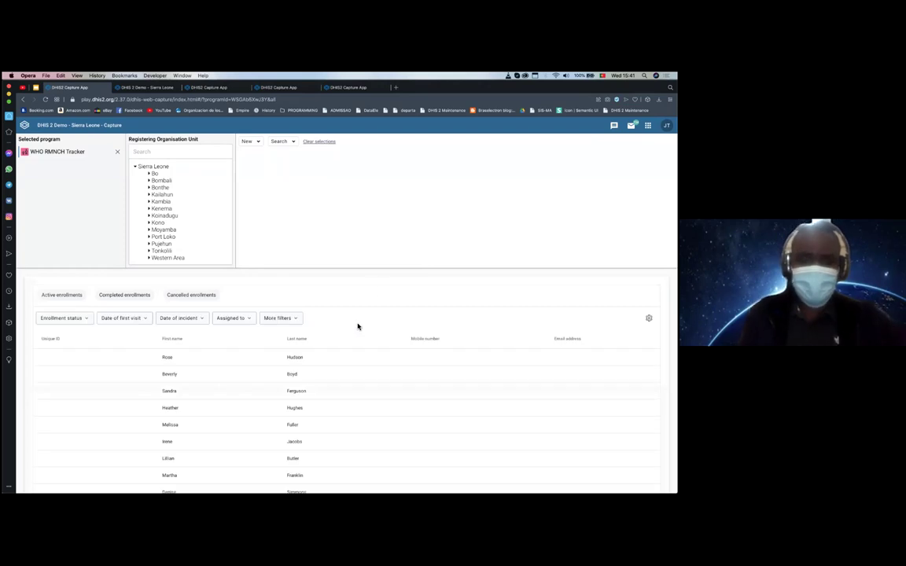
- Look through the list of all accessible records and set it to show 100 rows per page
{"action": "scroll", "coordinate": [358, 326], "scroll_direction": "down", "scroll_amount": 1}
{"action": "scroll", "coordinate": [357, 326], "scroll_direction": "down", "scroll_amount": 3}
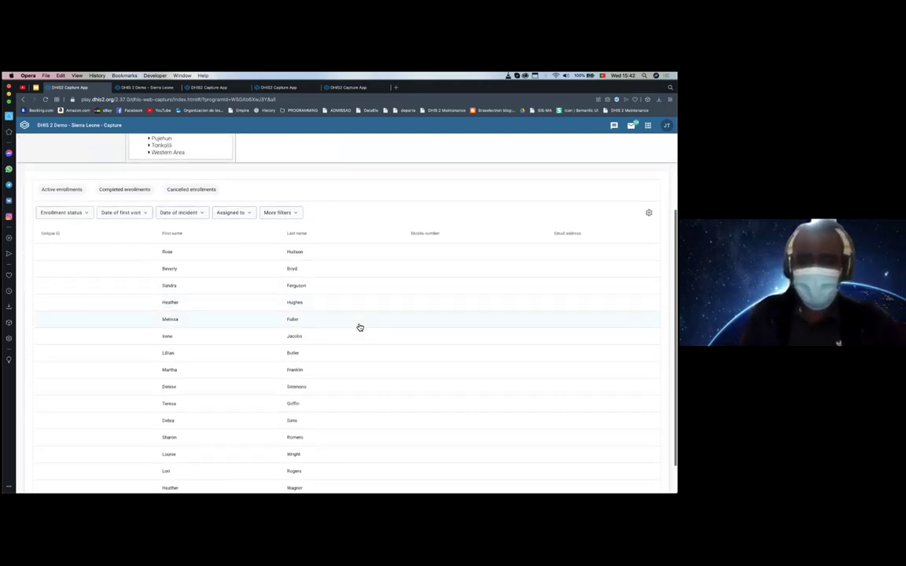
{"action": "scroll", "coordinate": [359, 327], "scroll_direction": "down", "scroll_amount": 1}
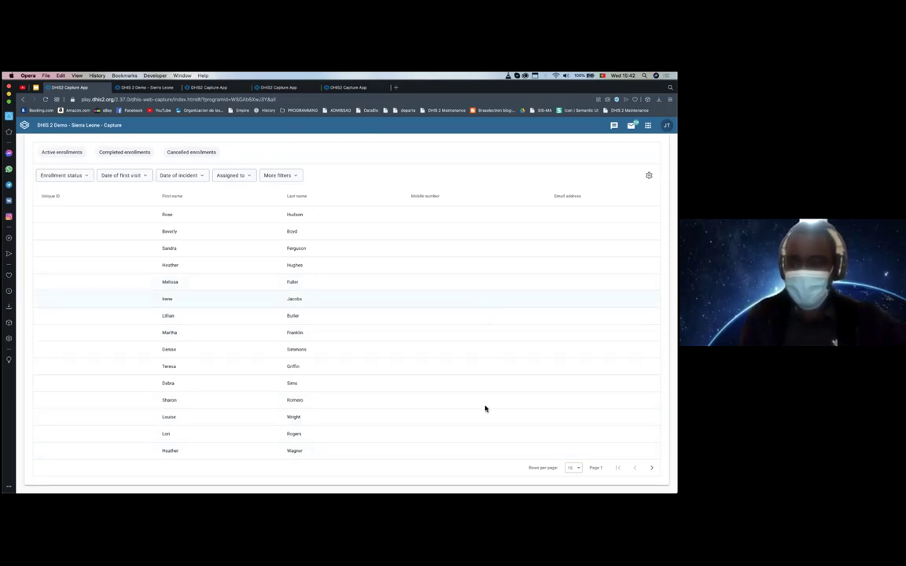
{"action": "scroll", "coordinate": [312, 250], "scroll_direction": "up", "scroll_amount": 2}
{"action": "scroll", "coordinate": [312, 250], "scroll_direction": "up", "scroll_amount": 1}
{"action": "scroll", "coordinate": [313, 250], "scroll_direction": "down", "scroll_amount": 3}
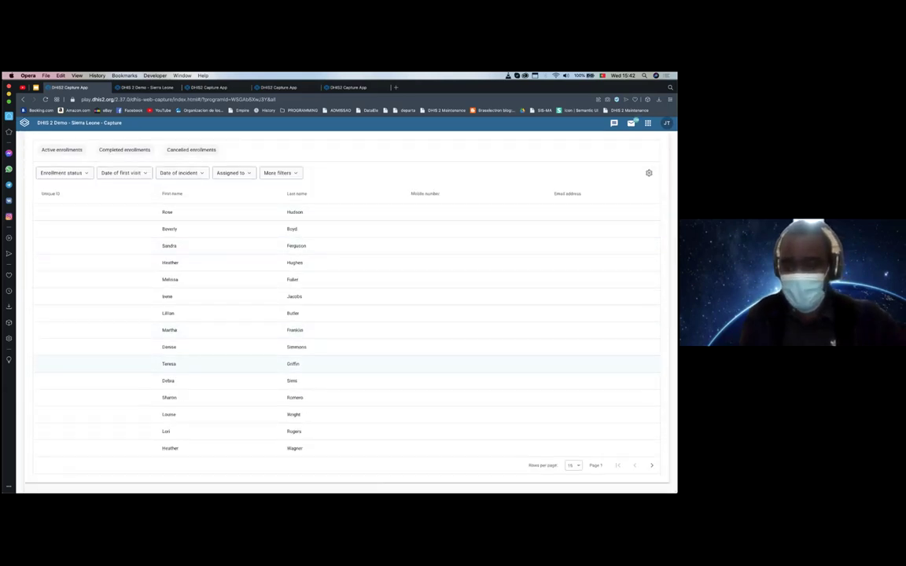
{"action": "scroll", "coordinate": [476, 363], "scroll_direction": "up", "scroll_amount": 5}
{"action": "left_click", "coordinate": [573, 454]}
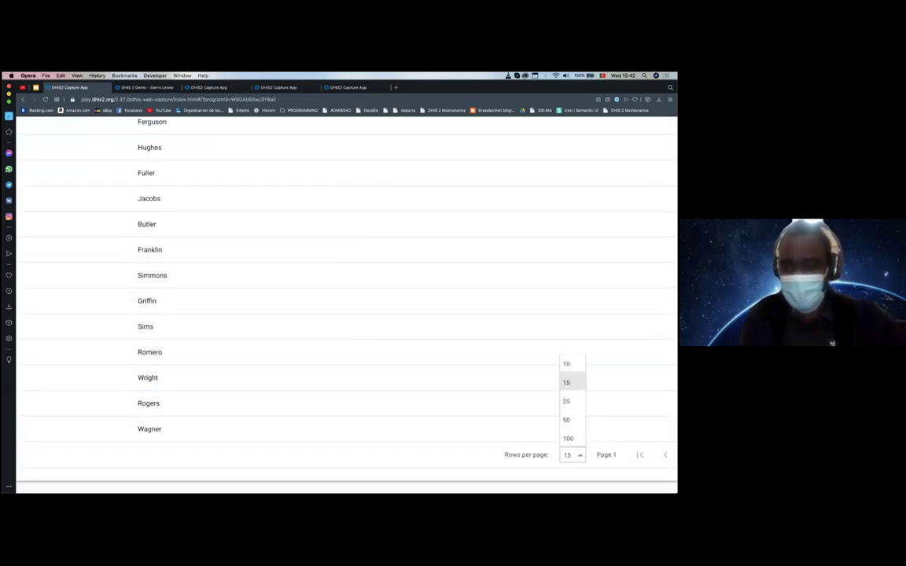
{"action": "left_click", "coordinate": [568, 438]}
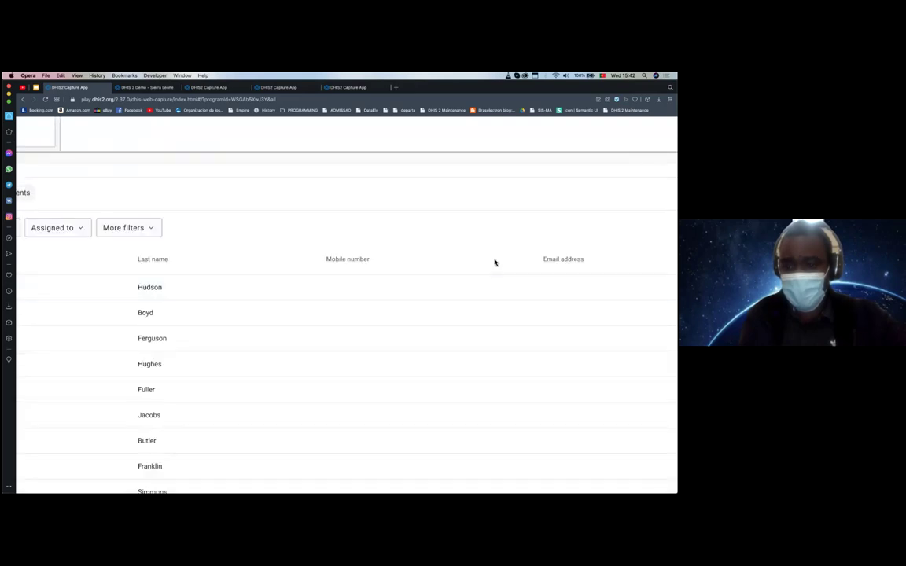
- Review the longer record list and advance through it to page 3
{"action": "scroll", "coordinate": [493, 265], "scroll_direction": "down", "scroll_amount": 5}
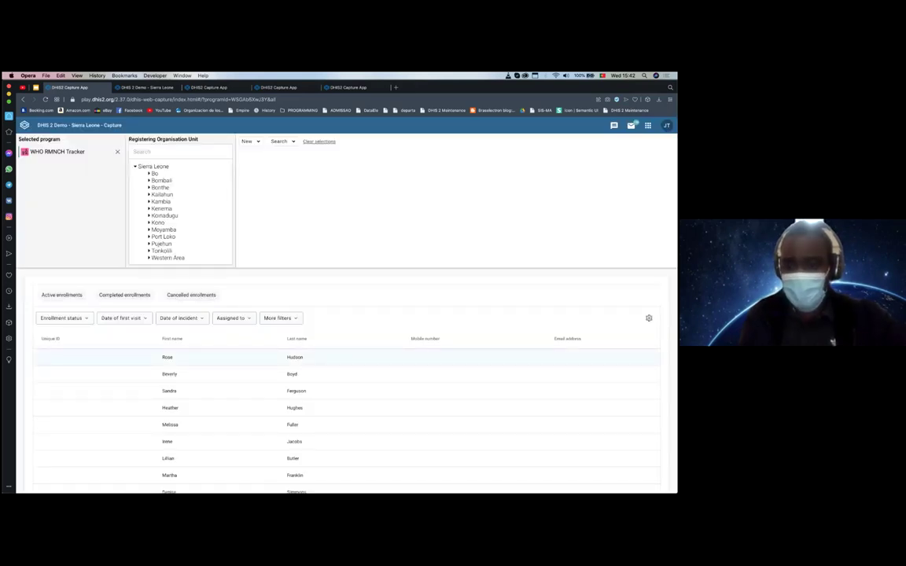
{"action": "scroll", "coordinate": [346, 314], "scroll_direction": "down", "scroll_amount": 20}
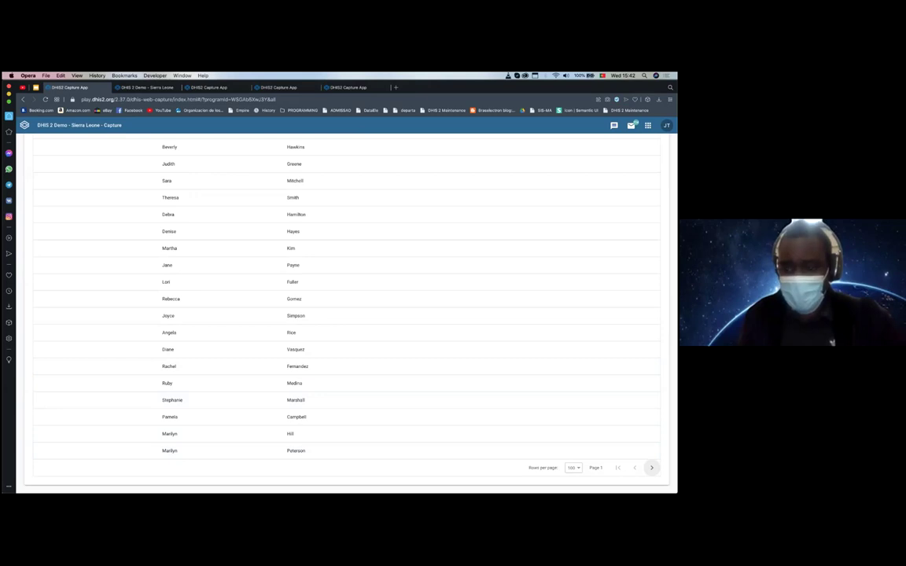
{"action": "left_click", "coordinate": [651, 468]}
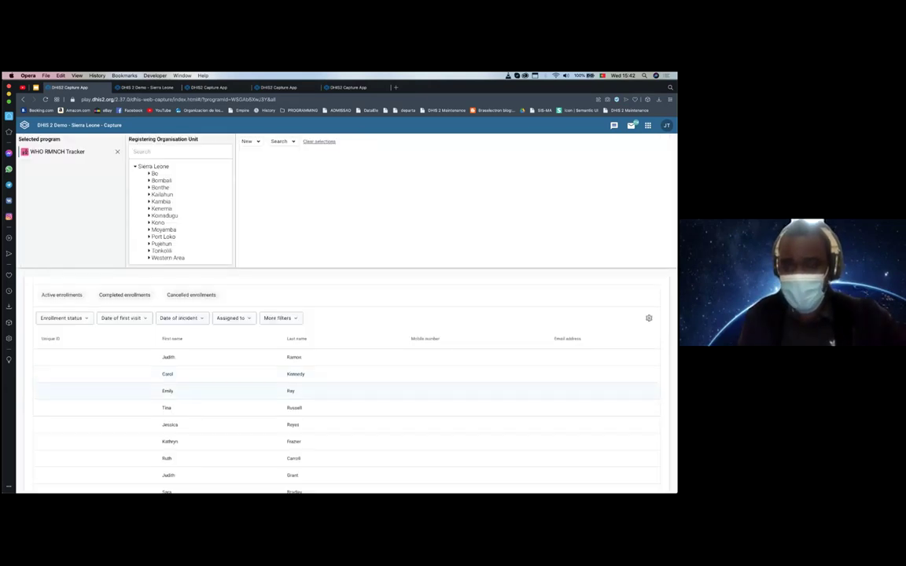
{"action": "scroll", "coordinate": [346, 314], "scroll_direction": "down", "scroll_amount": 8}
{"action": "scroll", "coordinate": [651, 468], "scroll_direction": "down", "scroll_amount": 6}
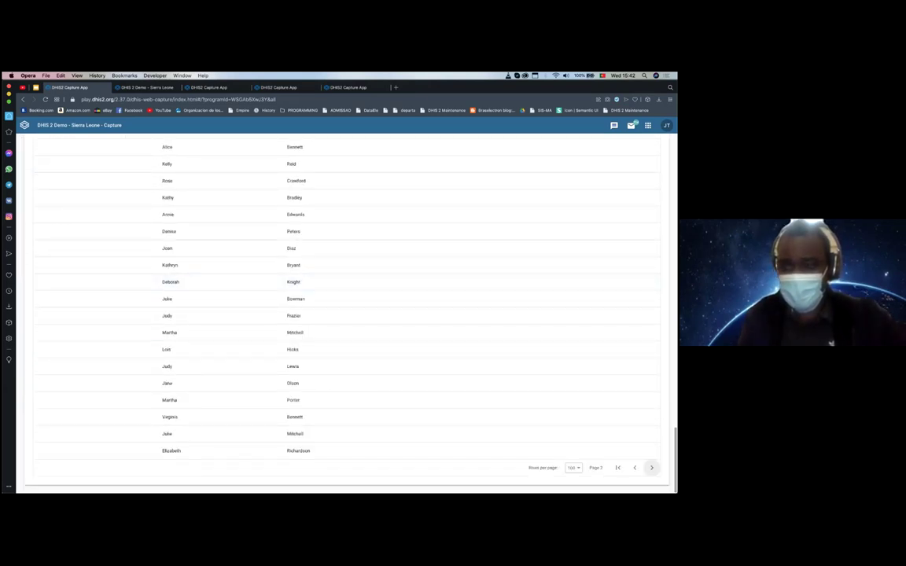
{"action": "left_click", "coordinate": [651, 468]}
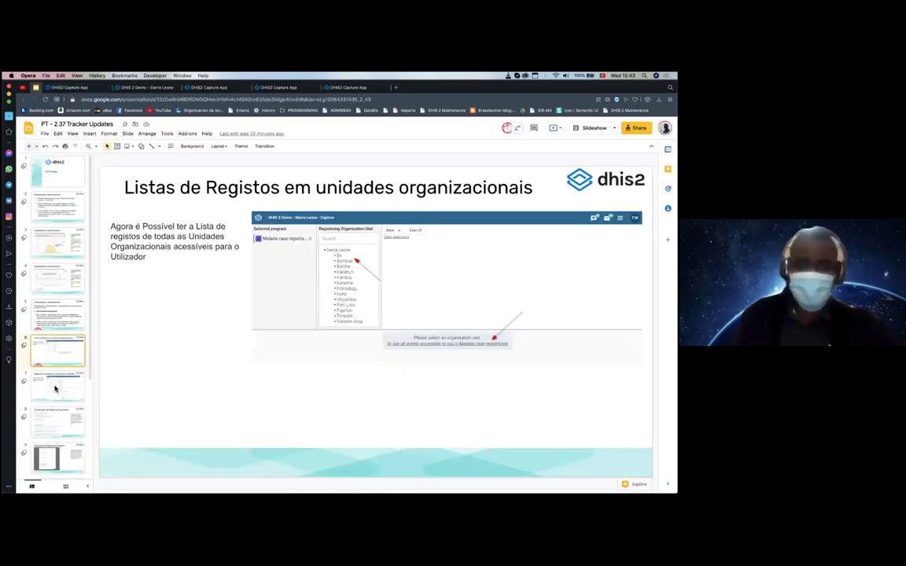
- In the 2.37 Tracker Updates slides, present "Registros com base no filtro User Atribuido", briefly returning to "Listas de Registos em unidades organizacionais"
{"action": "left_click", "coordinate": [55, 385]}
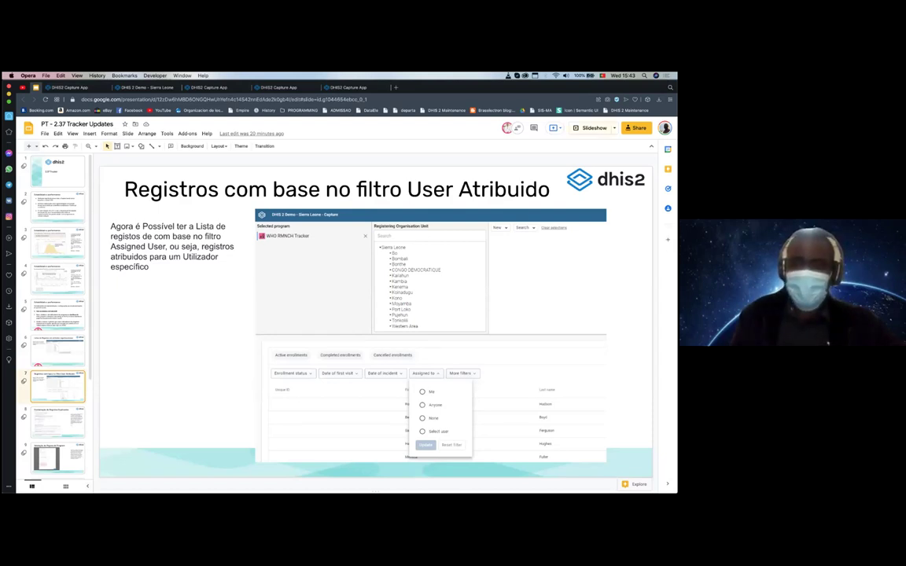
{"action": "key", "text": "super+Return"}
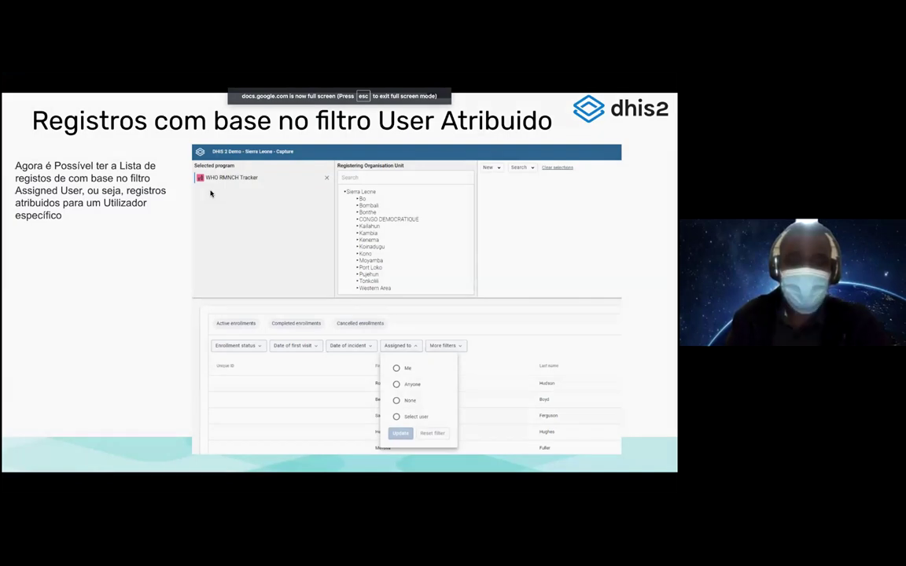
{"action": "key", "text": "Left"}
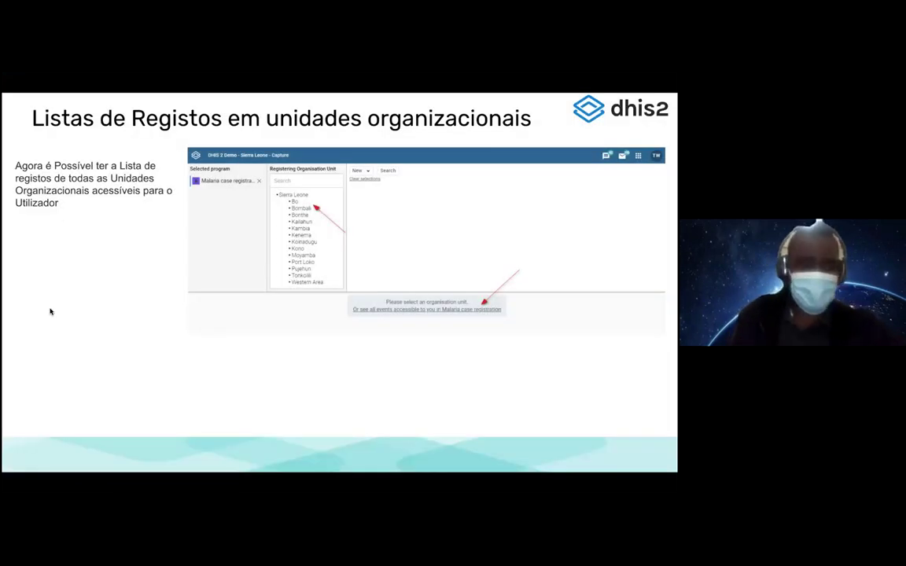
{"action": "key", "text": "Escape"}
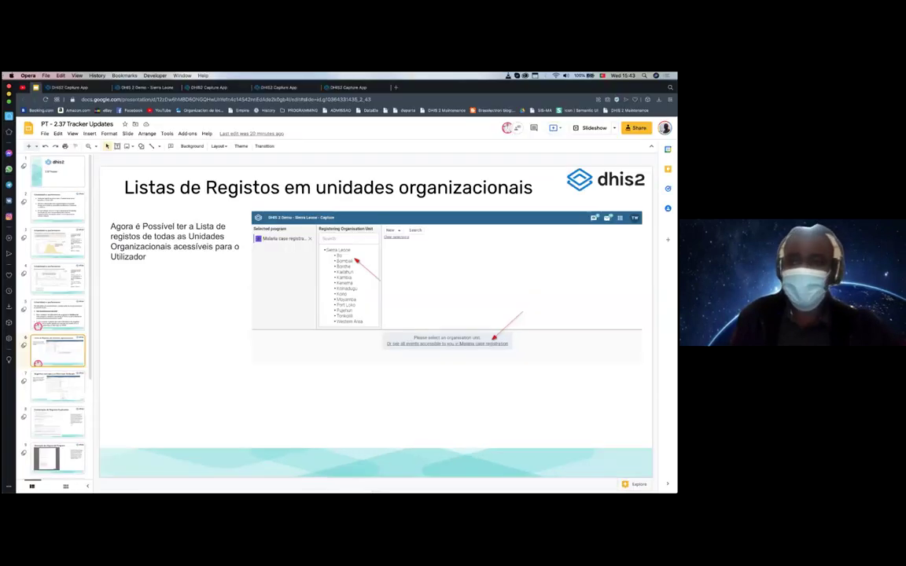
{"action": "key", "text": "Down"}
{"action": "key", "text": "super+Return"}
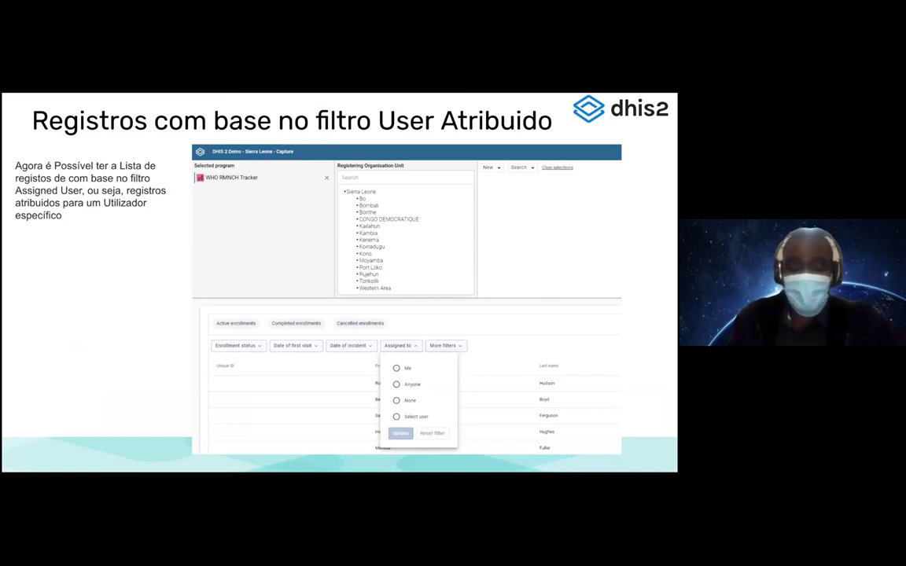
{"action": "key", "text": "Escape"}
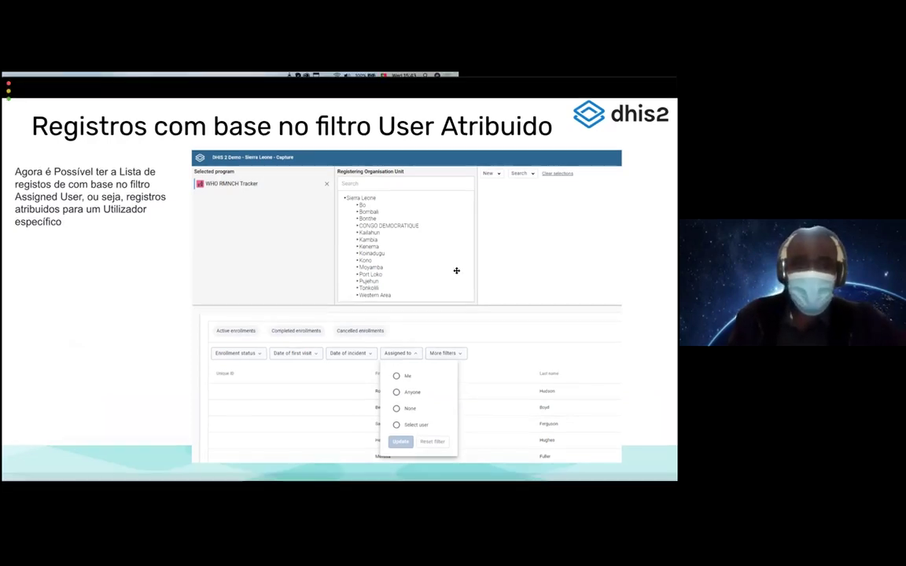
- Switch back to the Capture app and, in the Assigned to filter, choose Select user and search for a user by surname
{"action": "key", "text": "super+Tab"}
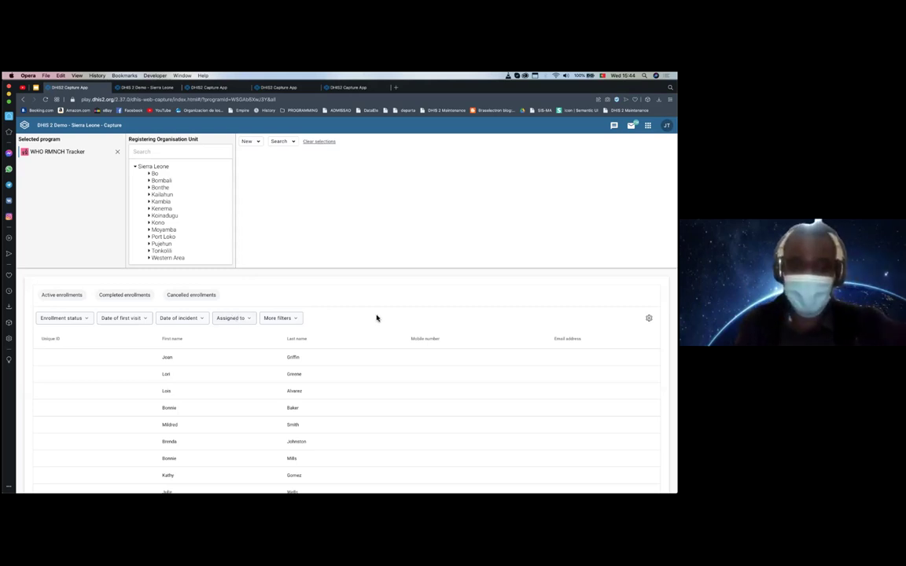
{"action": "scroll", "coordinate": [376, 318], "scroll_direction": "up", "scroll_amount": 3}
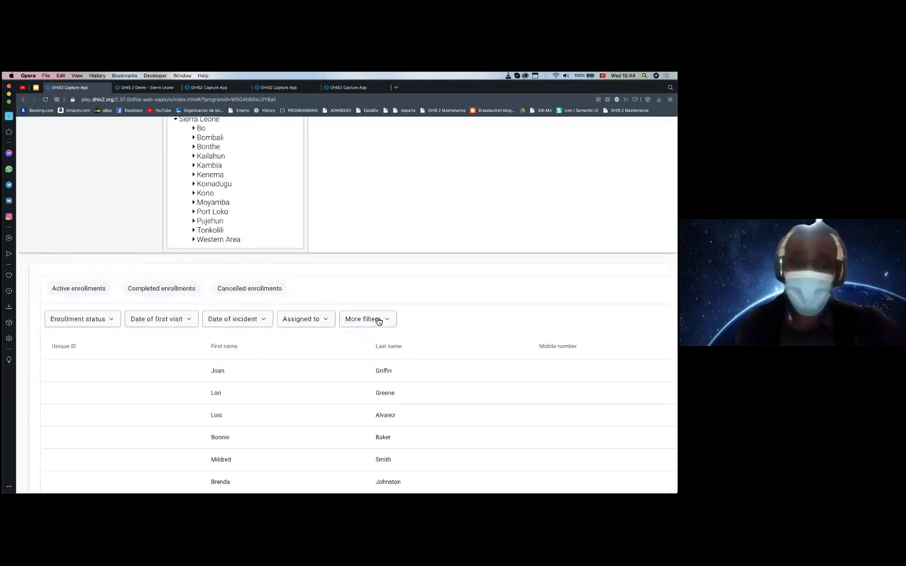
{"action": "scroll", "coordinate": [393, 204], "scroll_direction": "down", "scroll_amount": 2}
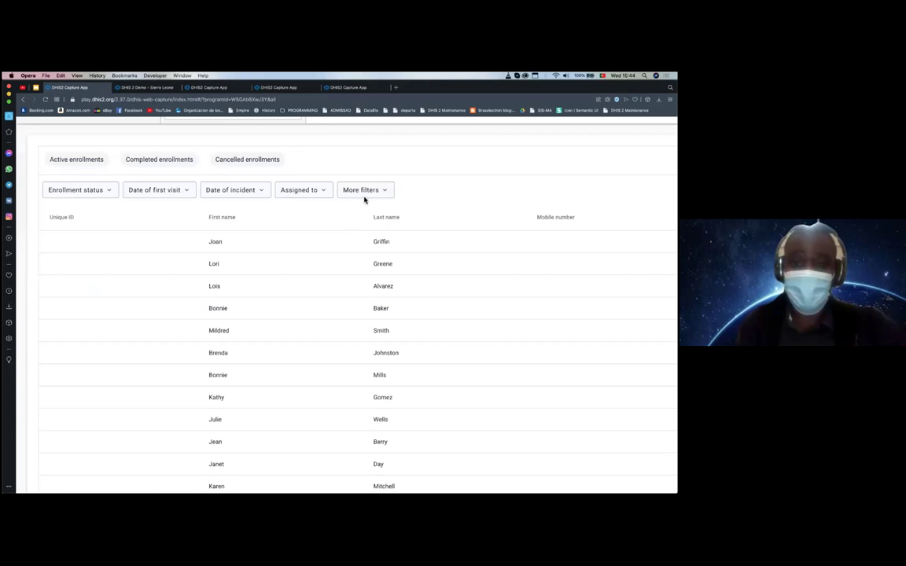
{"action": "left_click", "coordinate": [325, 194]}
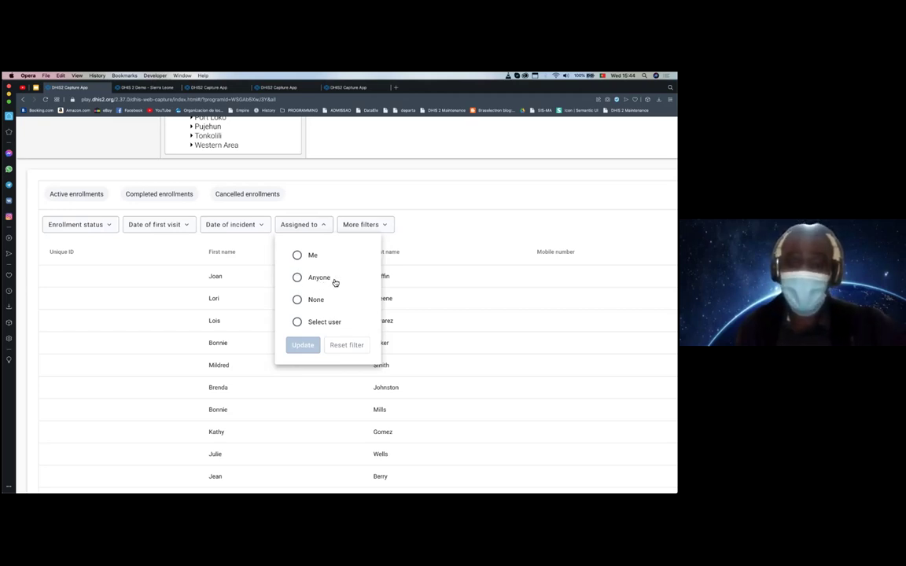
{"action": "left_click", "coordinate": [323, 323]}
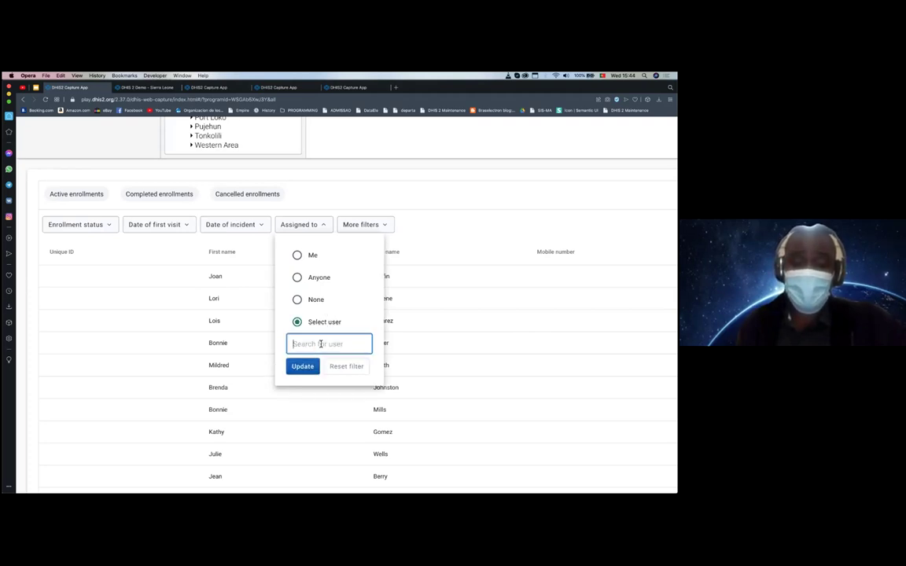
{"action": "type", "text": "Tracr"}
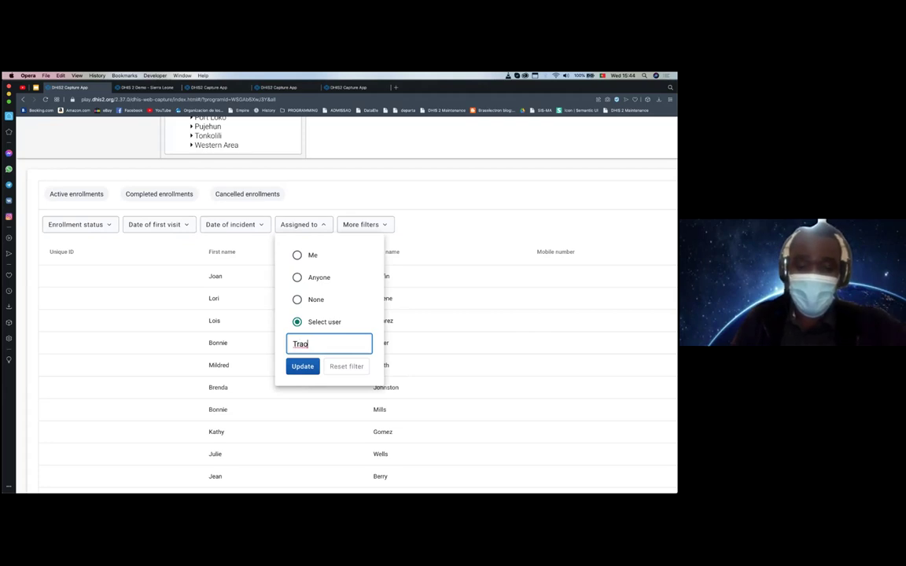
{"action": "type", "text": "e"}
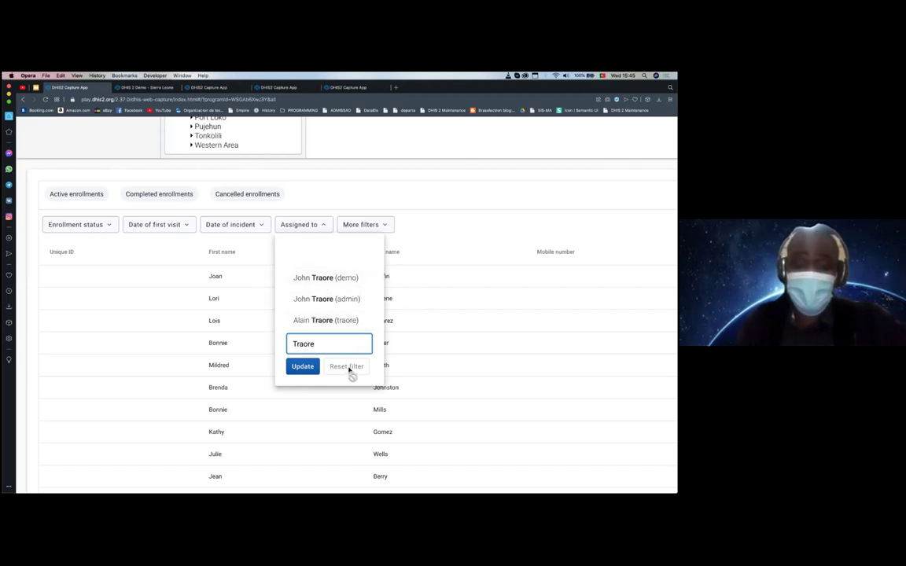
- Clear the user search, close the Assigned to filter without applying it and look over the record list
{"action": "double_click", "coordinate": [307, 343]}
{"action": "key", "text": "BackSpace"}
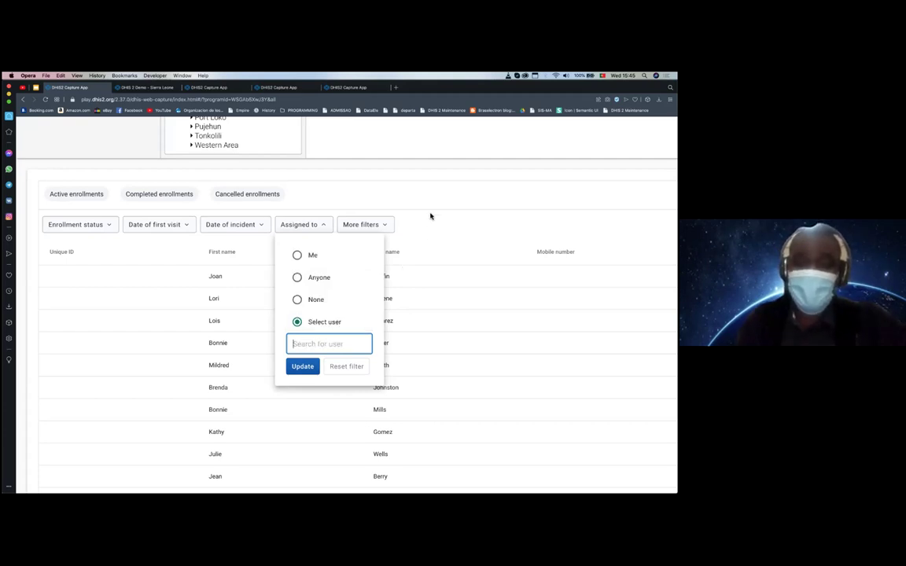
{"action": "left_click", "coordinate": [429, 208]}
{"action": "scroll", "coordinate": [374, 370], "scroll_direction": "down", "scroll_amount": 1}
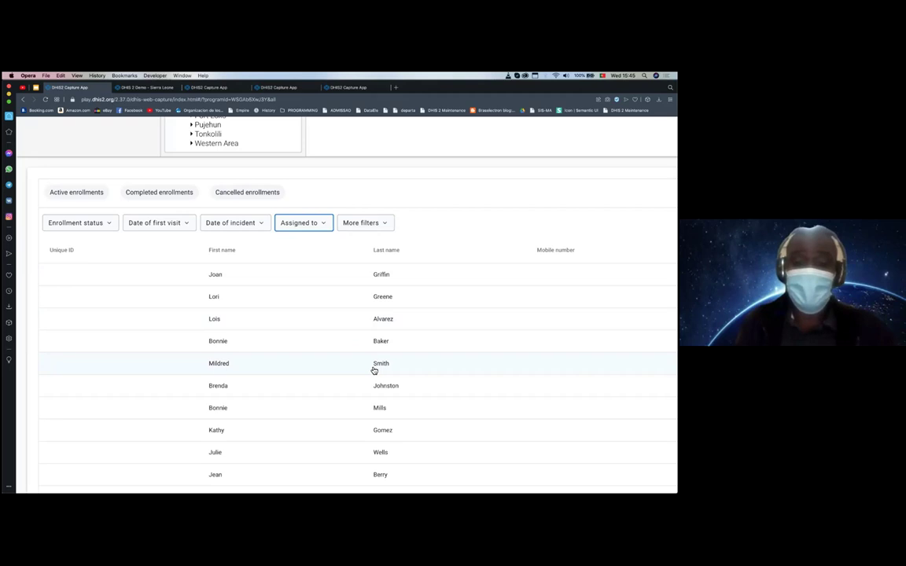
{"action": "scroll", "coordinate": [374, 370], "scroll_direction": "down", "scroll_amount": 3}
{"action": "scroll", "coordinate": [372, 369], "scroll_direction": "up", "scroll_amount": 5}
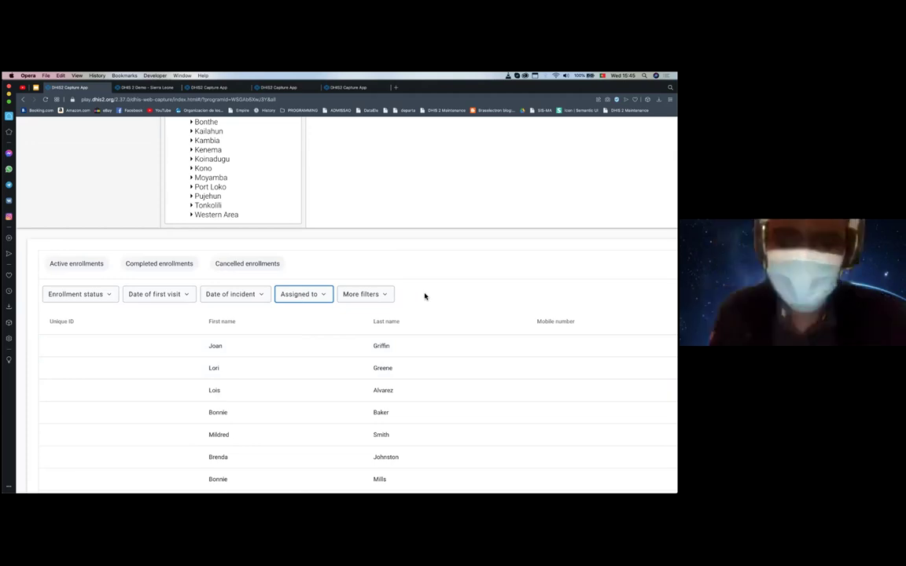
- Return to the 2.37 Tracker Updates slides and start presenting from "Combinação de Registos Duplicados"
{"action": "left_click", "coordinate": [36, 90]}
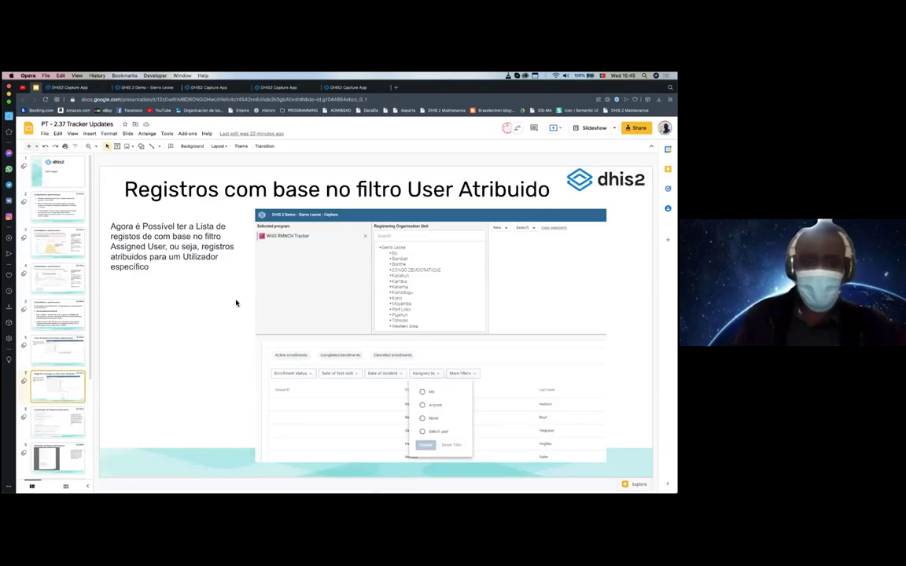
{"action": "left_click", "coordinate": [60, 424]}
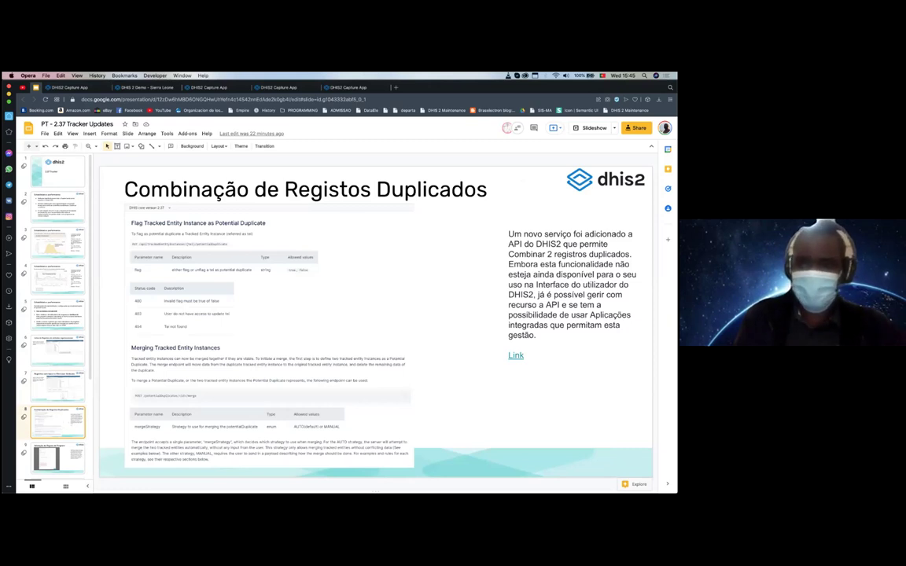
{"action": "key", "text": "super+Return"}
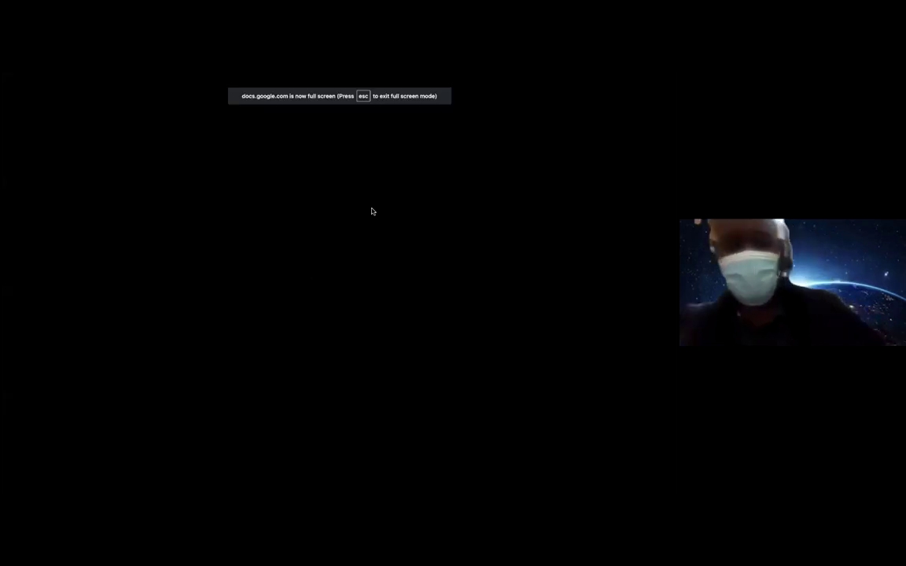
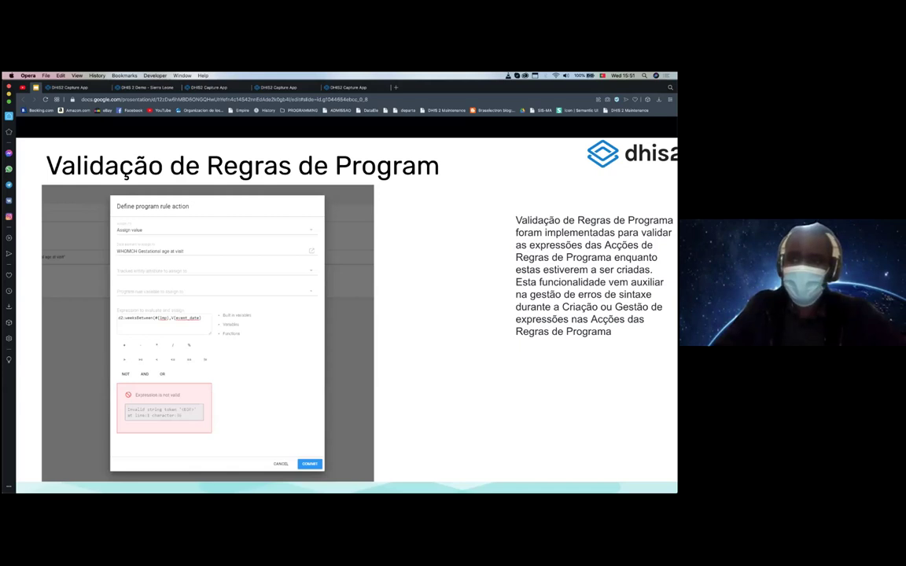
- Leave the slide presentation, switch to the DHIS2 Maintenance app and search the programs for "Teste"
{"action": "key", "text": "Escape"}
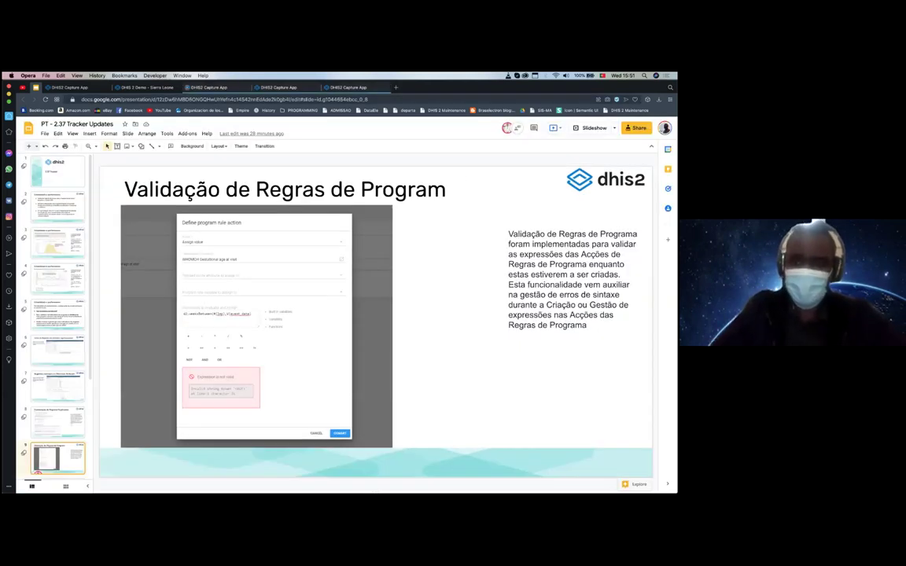
{"action": "key", "text": "super+Tab"}
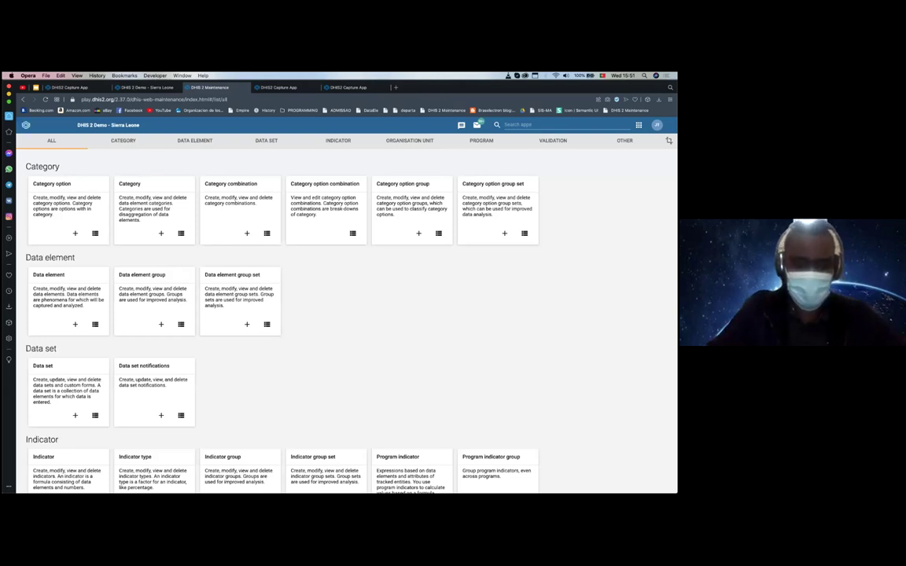
{"action": "type", "text": "Teste"}
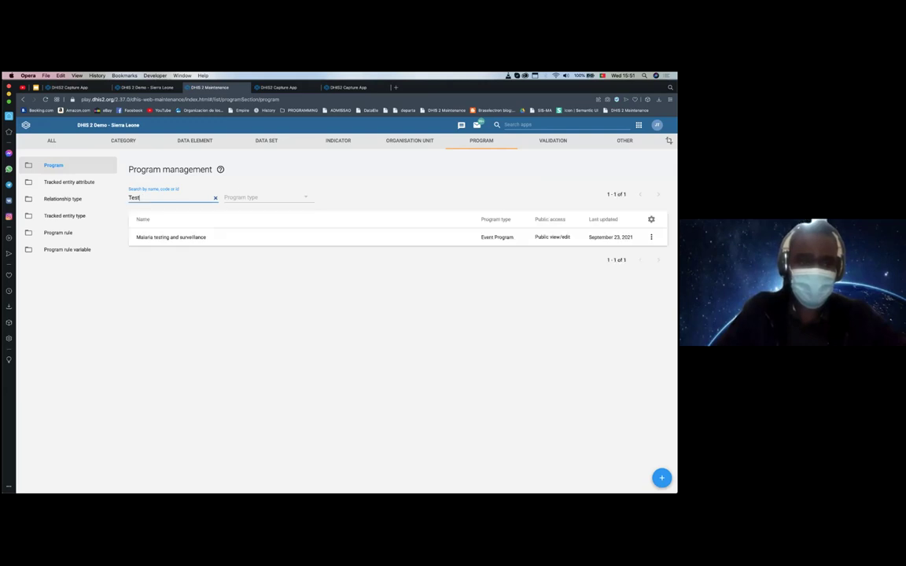
- Search the program rules for "Teste" and open the TesteVRule_Validation rule
{"action": "left_click", "coordinate": [58, 233]}
{"action": "left_click", "coordinate": [172, 192]}
{"action": "type", "text": "Te"}
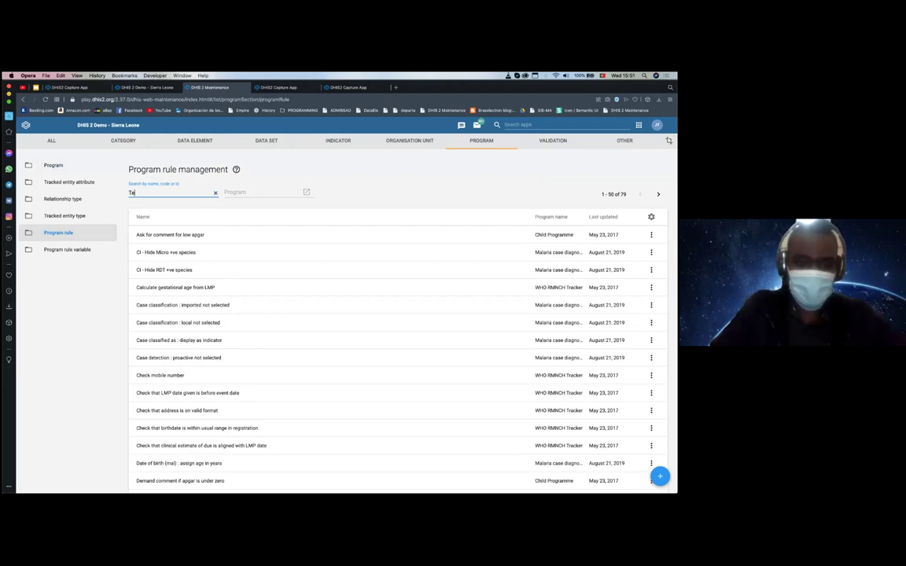
{"action": "type", "text": "ste"}
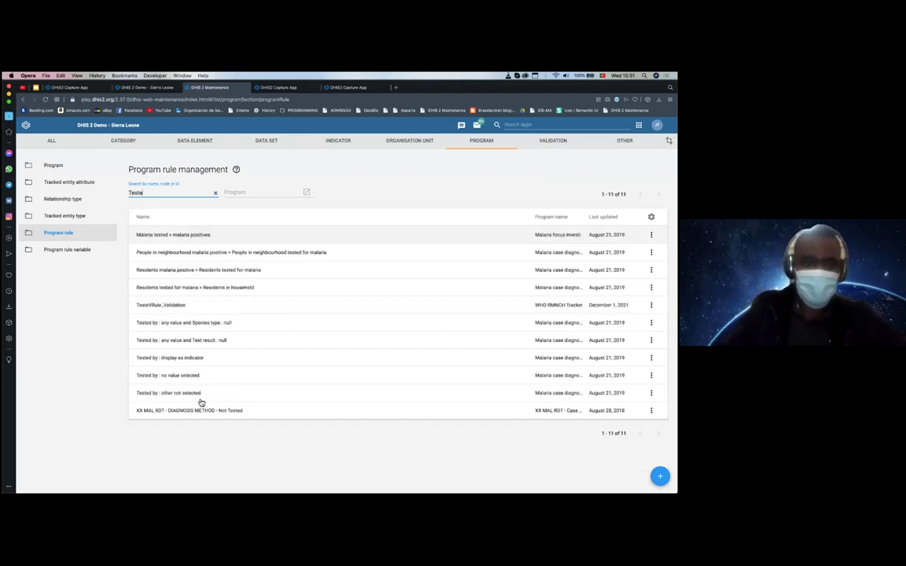
{"action": "left_click", "coordinate": [179, 306]}
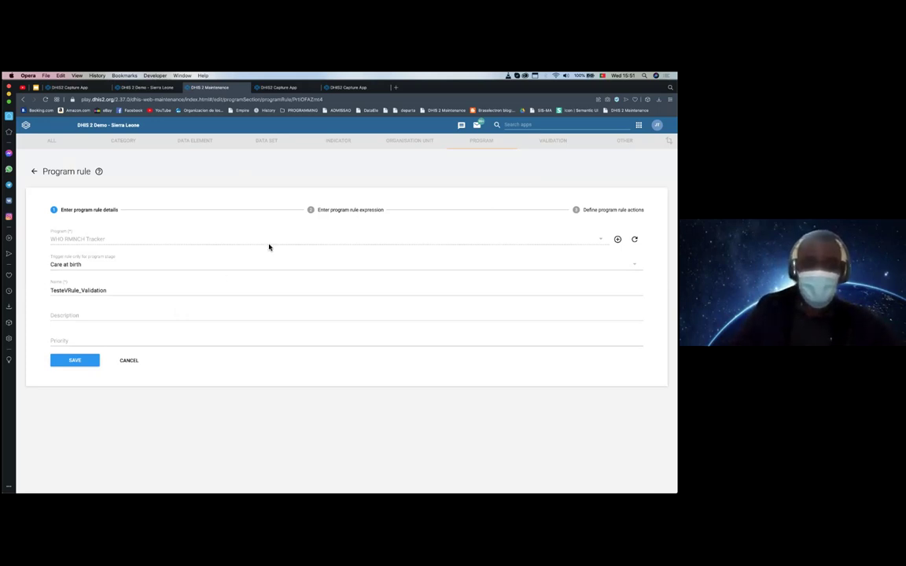
- Open the program rule's expression and examine its condition together with the validation message beneath it
{"action": "left_click", "coordinate": [346, 209]}
{"action": "left_click", "coordinate": [202, 260]}
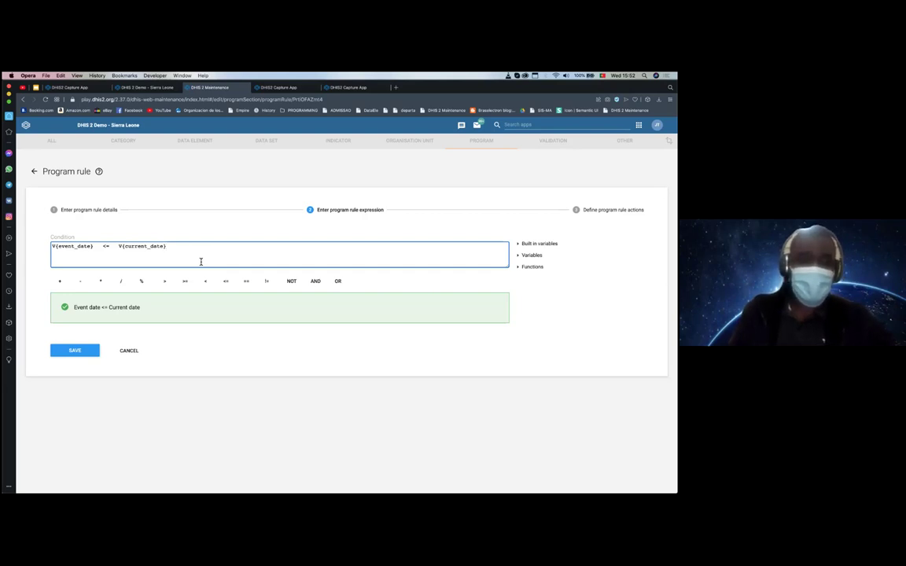
{"action": "left_click", "coordinate": [344, 210]}
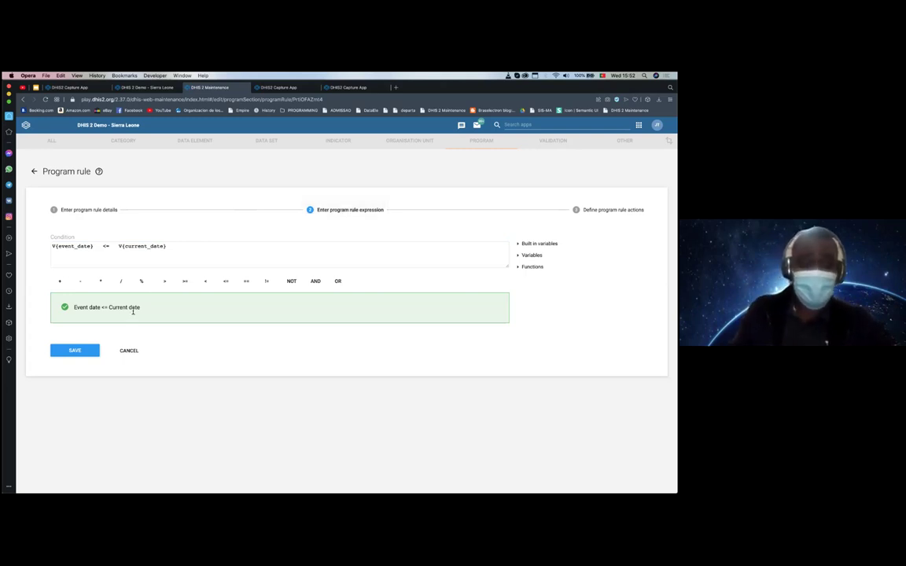
{"action": "left_click_drag", "start_coordinate": [147, 317], "coordinate": [49, 297]}
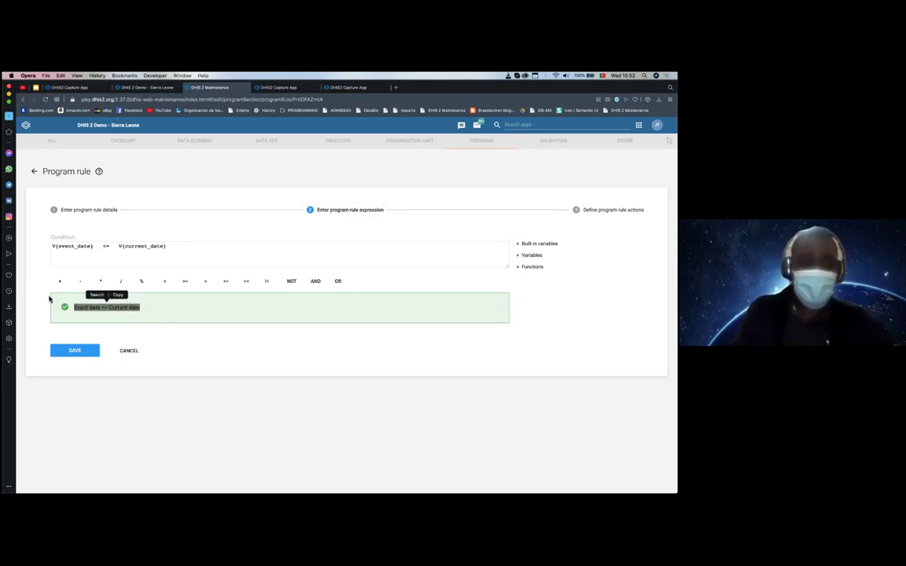
{"action": "left_click", "coordinate": [54, 301]}
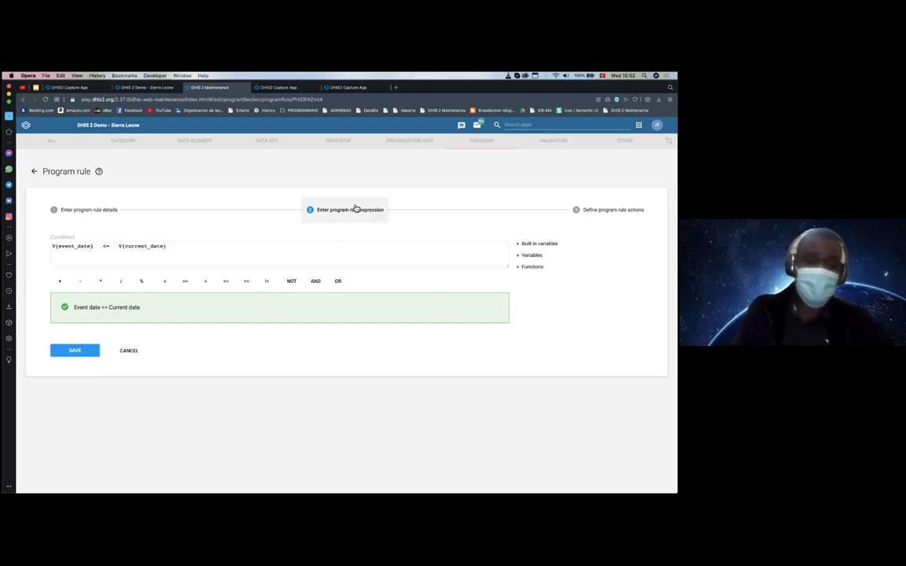
- Remove the extra spaces around the operator in the rule condition, giving V{event_date} <= V{current_date}
{"action": "left_click", "coordinate": [116, 246]}
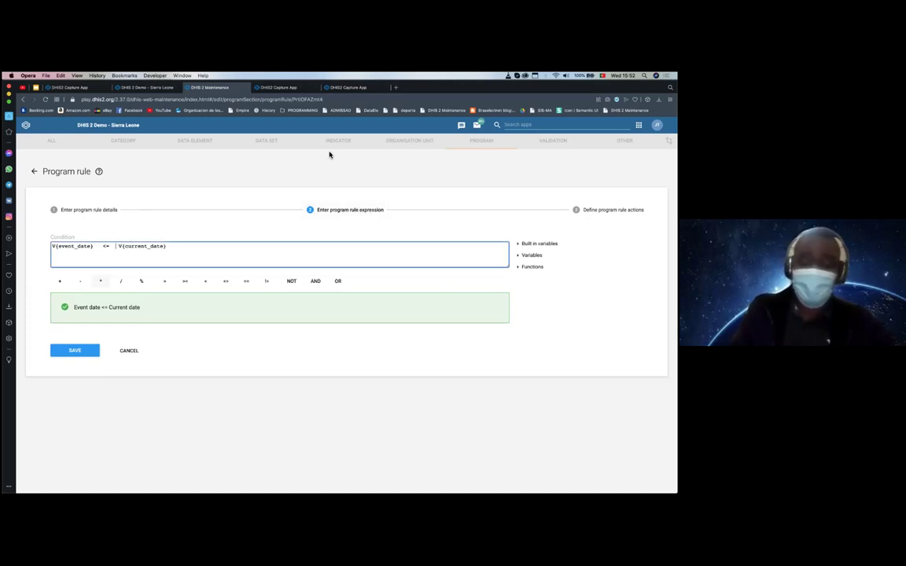
{"action": "key", "text": "BackSpace"}
{"action": "key", "text": "BackSpace"}
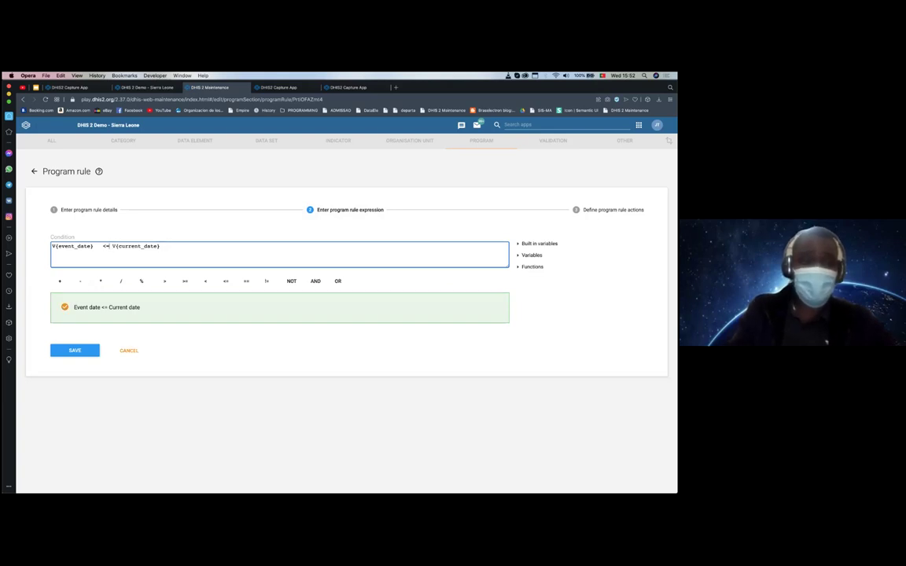
{"action": "key", "text": "BackSpace"}
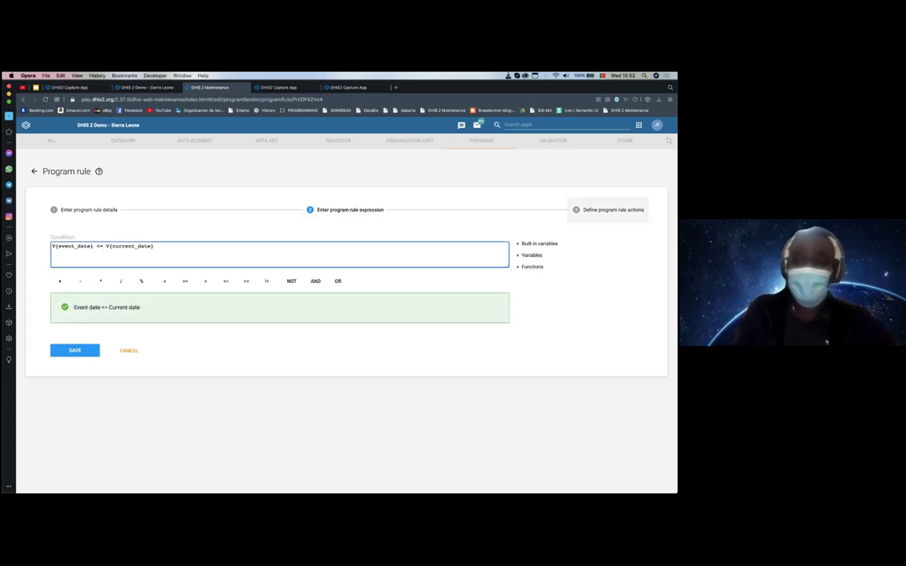
- Open the rule's Display text action and test its d2:monthsBetween expression by removing and restoring the closing parenthesis
{"action": "left_click", "coordinate": [612, 210]}
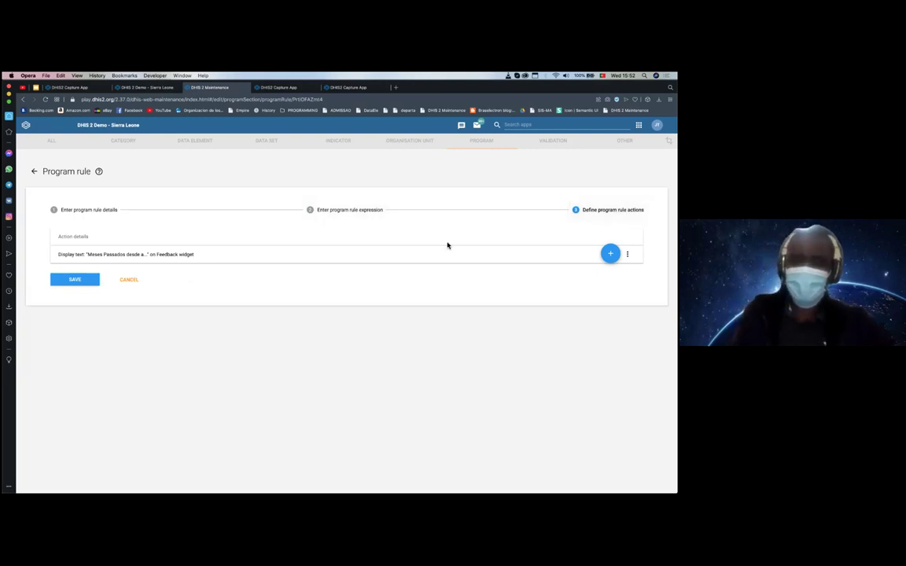
{"action": "left_click", "coordinate": [413, 254]}
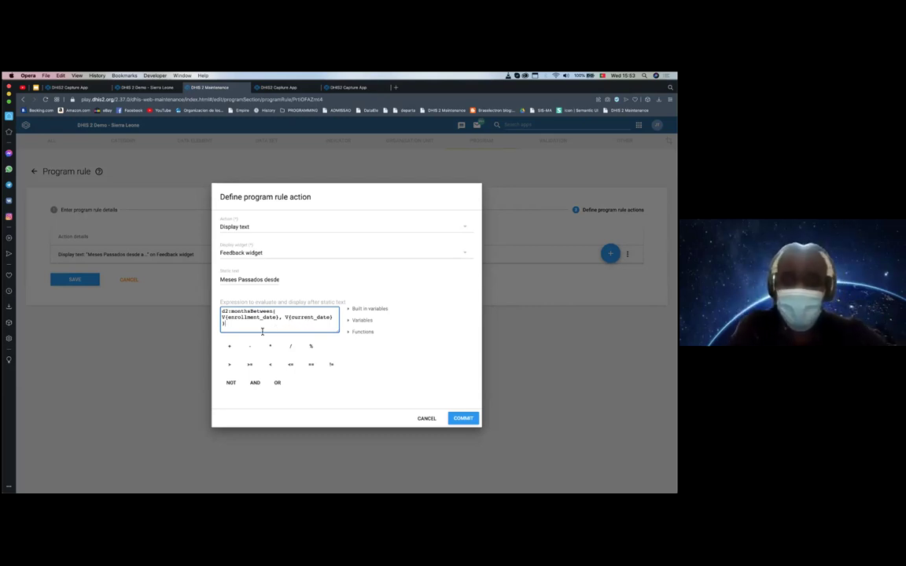
{"action": "key", "text": "BackSpace"}
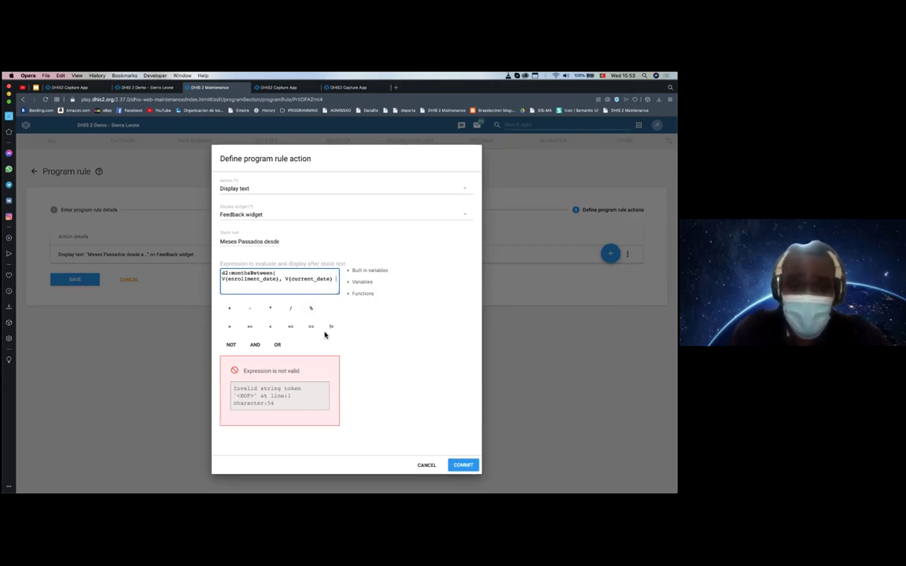
{"action": "left_click", "coordinate": [228, 368]}
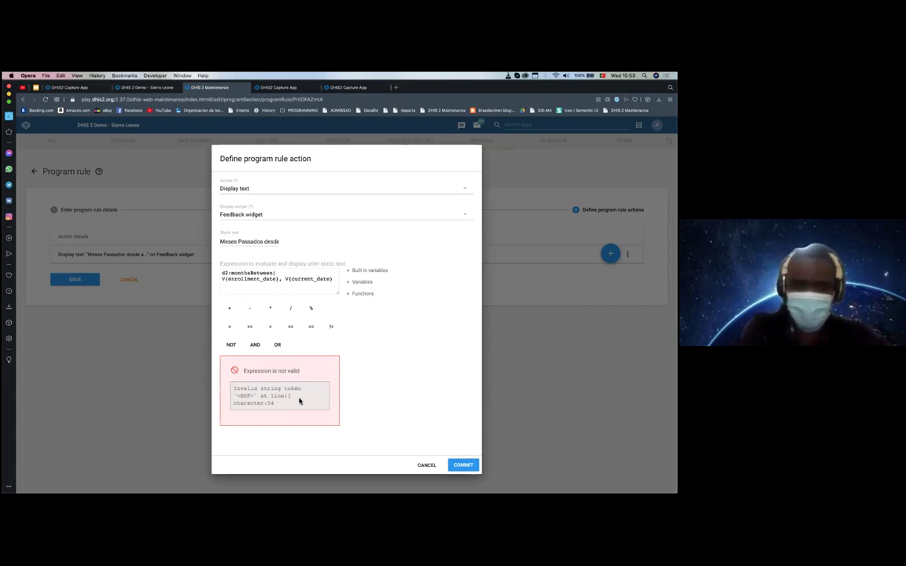
{"action": "left_click", "coordinate": [327, 279]}
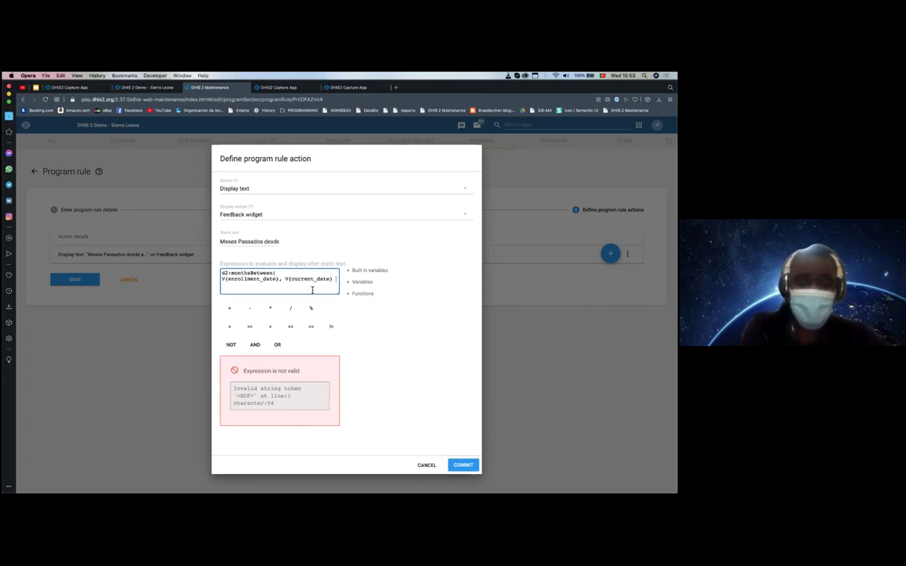
{"action": "type", "text": ")"}
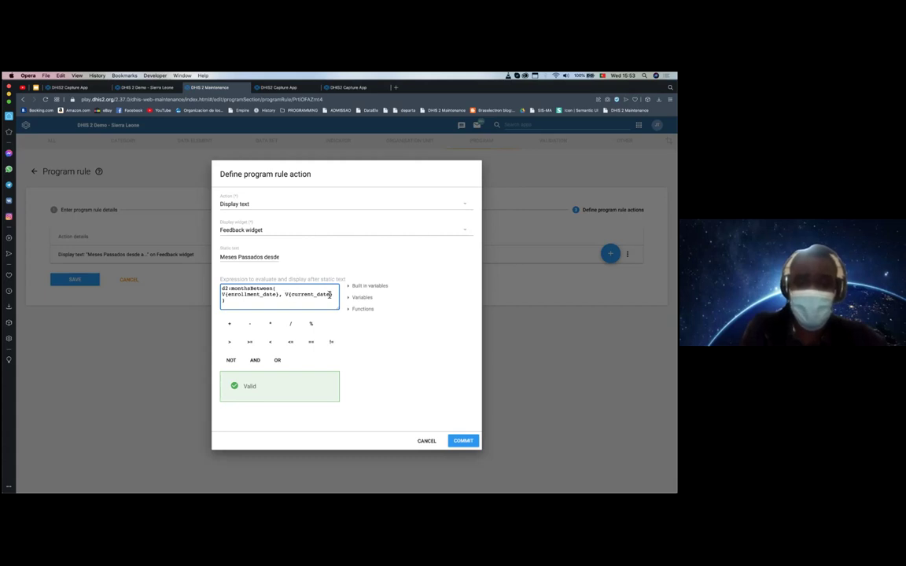
- Try replacing V{current_date} in the d2:monthsBetween expression with the text "Validação de Regras de Program"
{"action": "left_click_drag", "start_coordinate": [332, 294], "coordinate": [284, 294]}
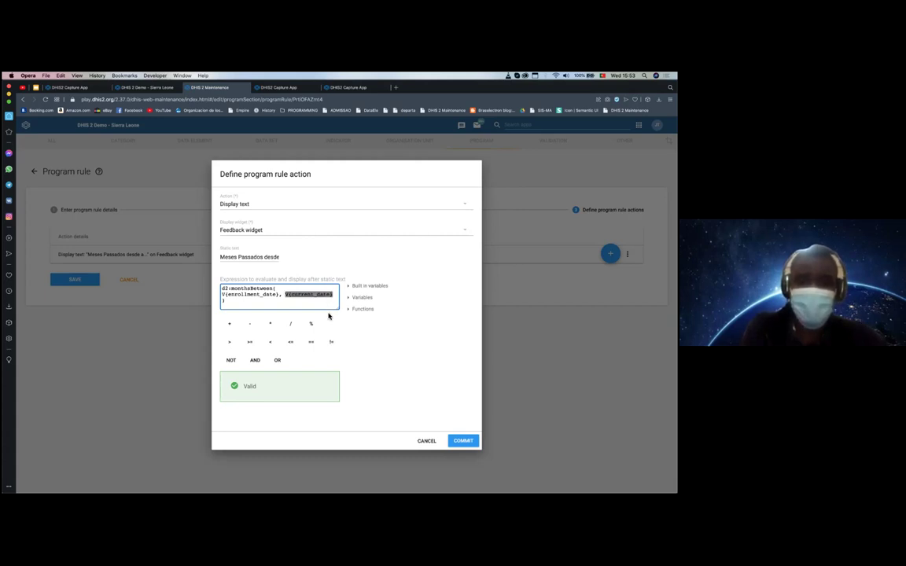
{"action": "key", "text": "BackSpace"}
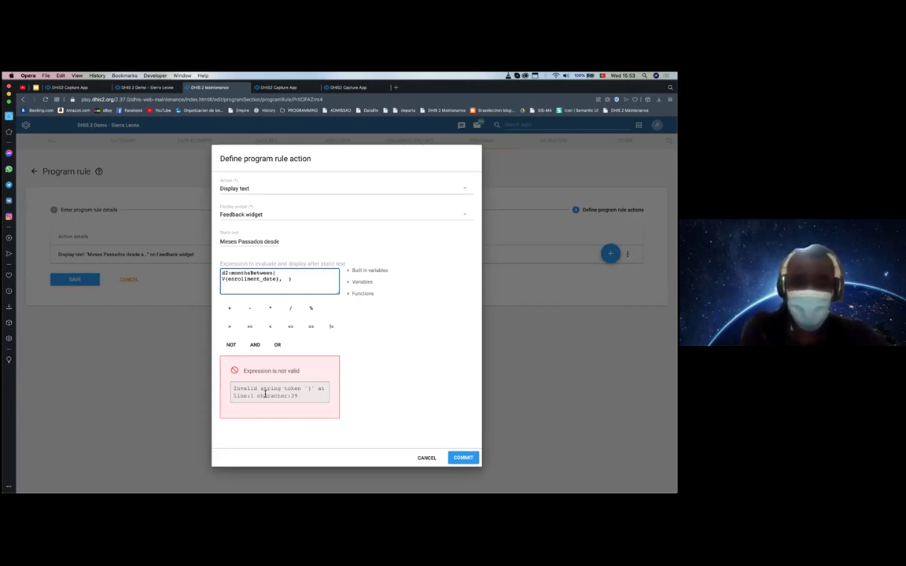
{"action": "left_click", "coordinate": [290, 279]}
{"action": "key", "text": "BackSpace"}
{"action": "type", "text": ")"}
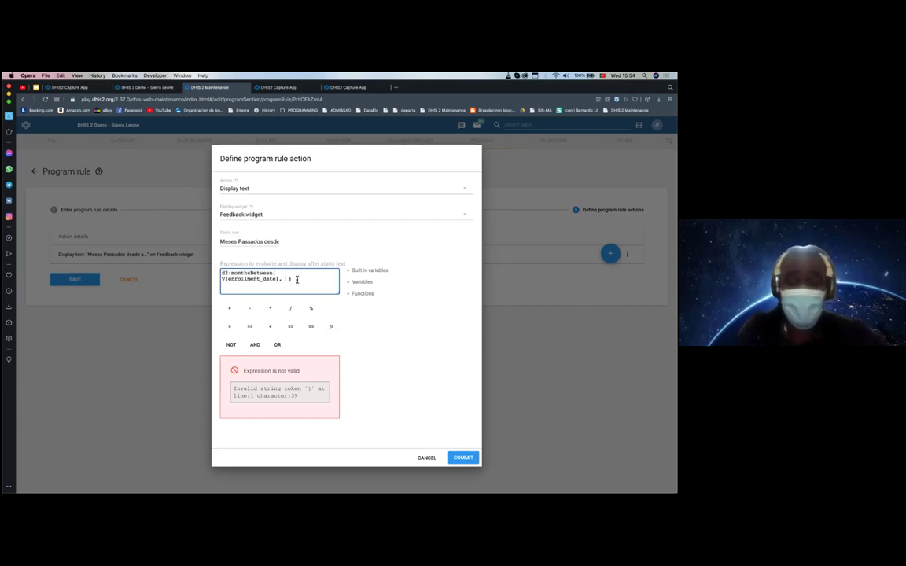
{"action": "type", "text": "Validação de Regras de Program"}
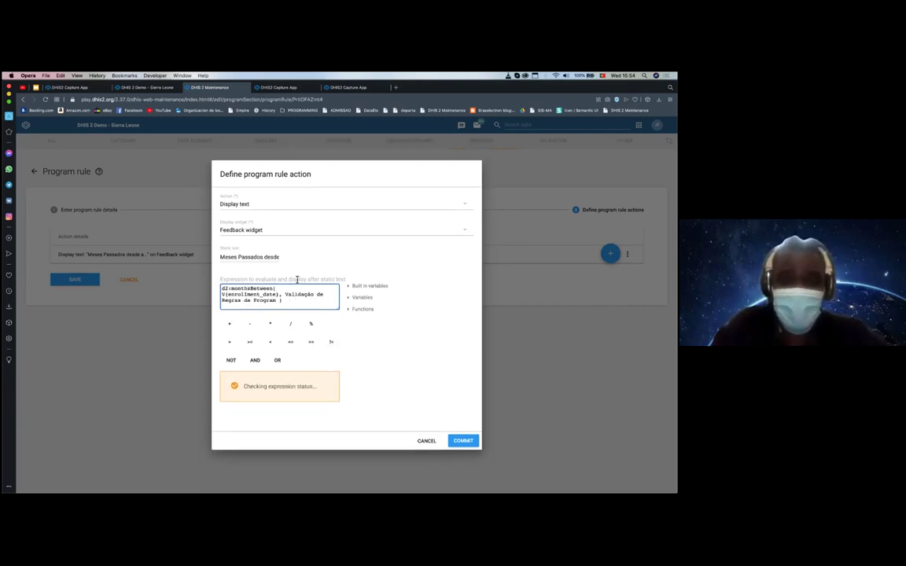
- Undo the edits to the expression's second argument and commit the Display text action
{"action": "key", "text": "super+z"}
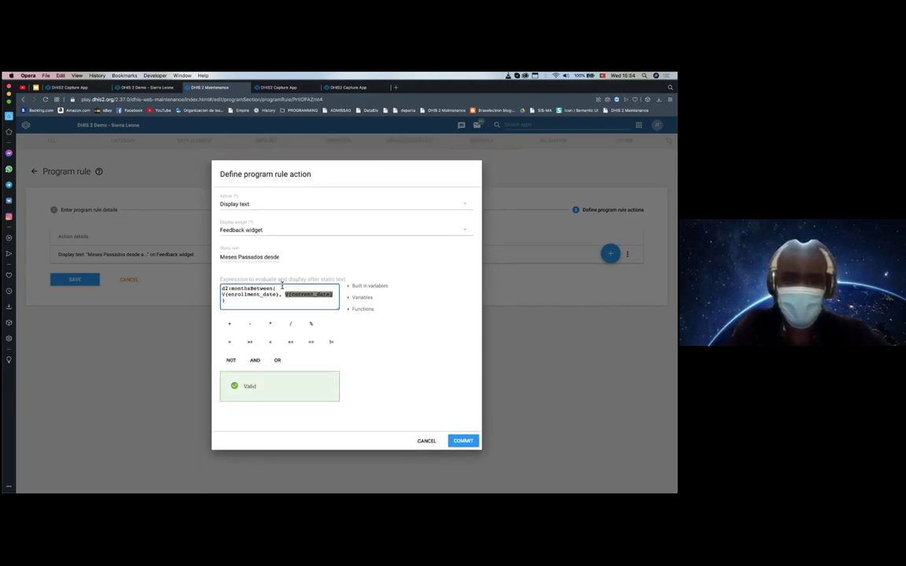
{"action": "left_click", "coordinate": [267, 305]}
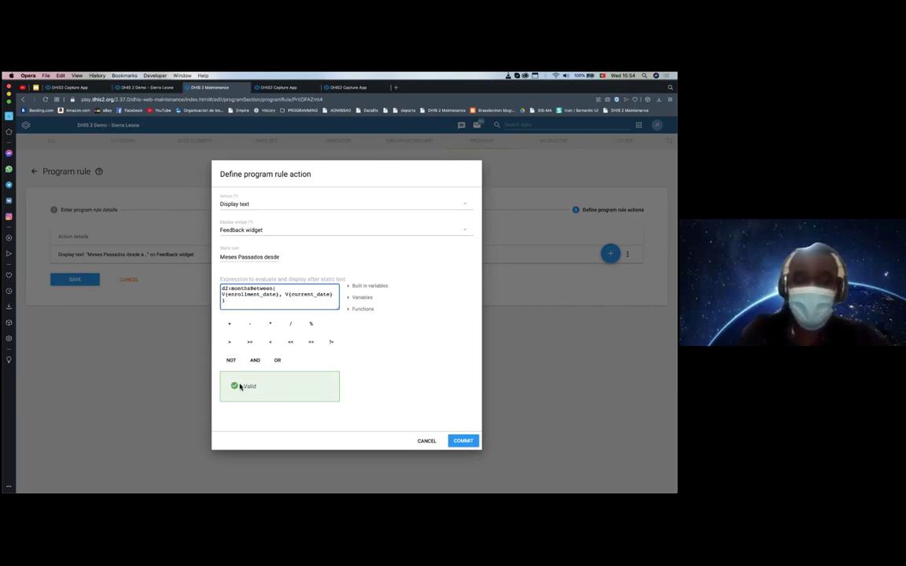
{"action": "left_click", "coordinate": [464, 443]}
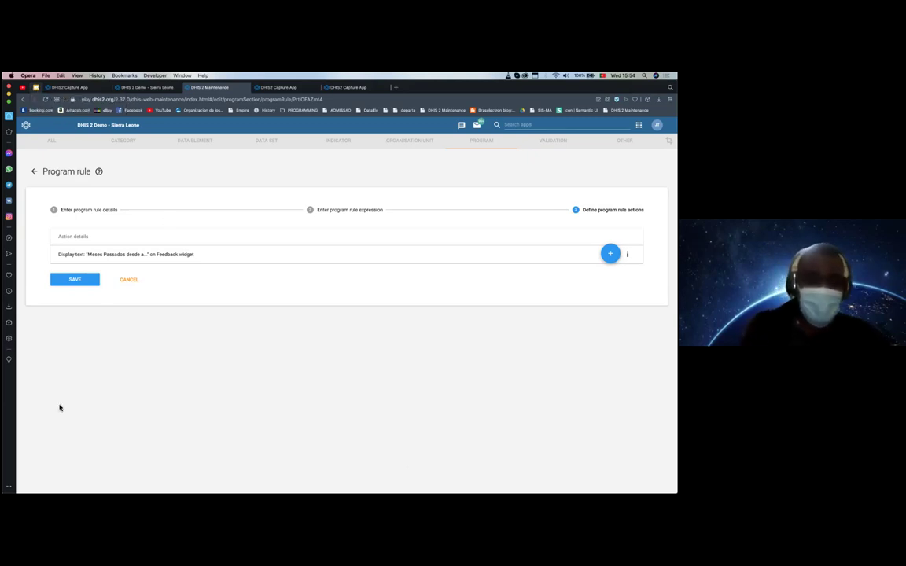
- Return to the 2.37 Tracker Updates slides and start presenting from "Notificações usada num Contexto de Integração"
{"action": "key", "text": "super+grave"}
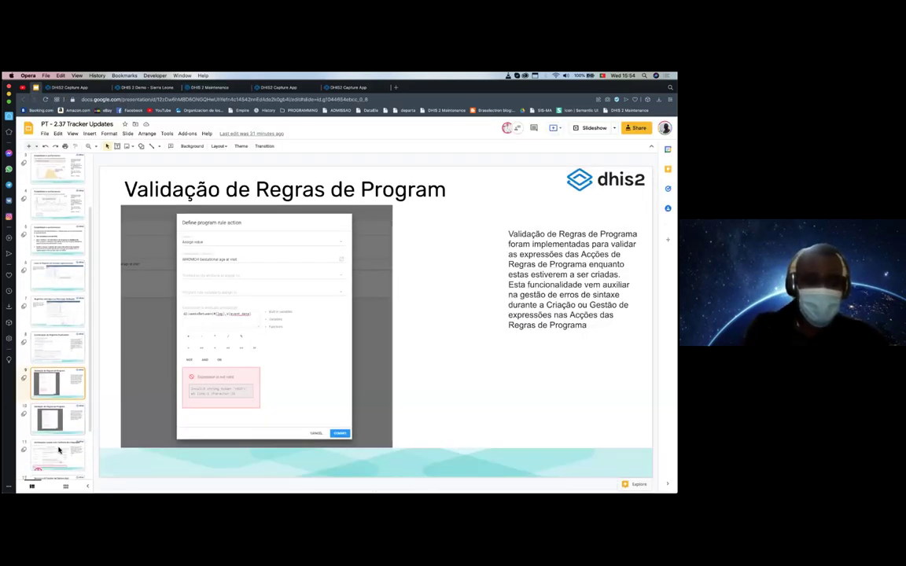
{"action": "key", "text": "Down"}
{"action": "key", "text": "Down"}
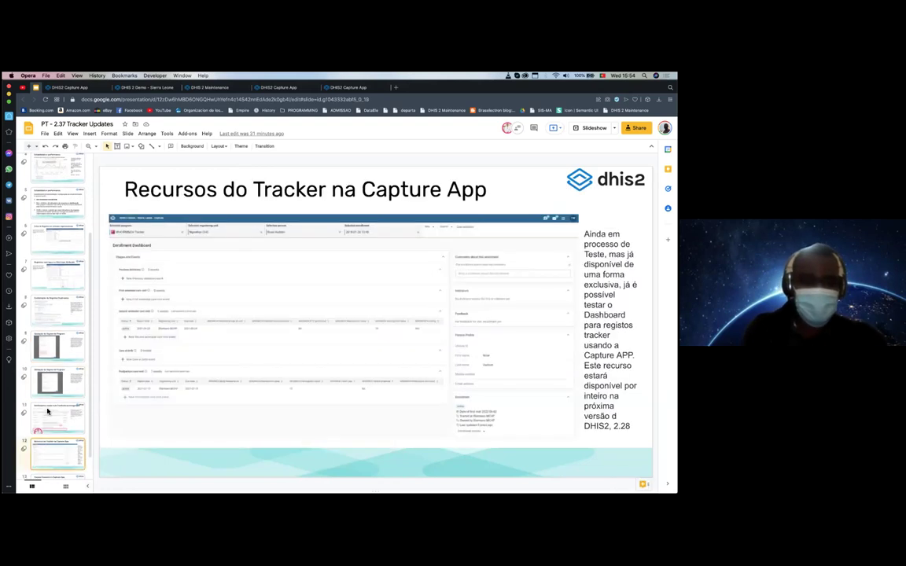
{"action": "key", "text": "Up"}
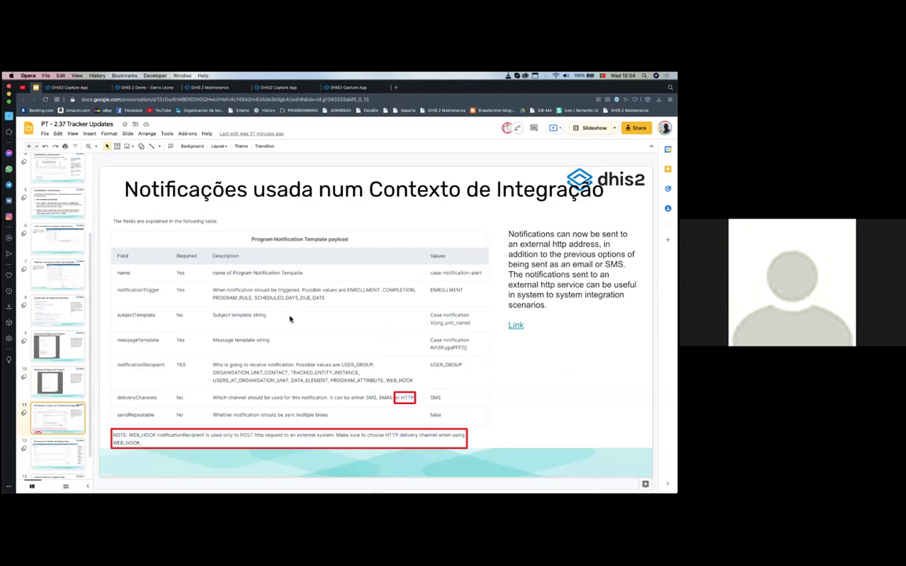
{"action": "key", "text": "super+Return"}
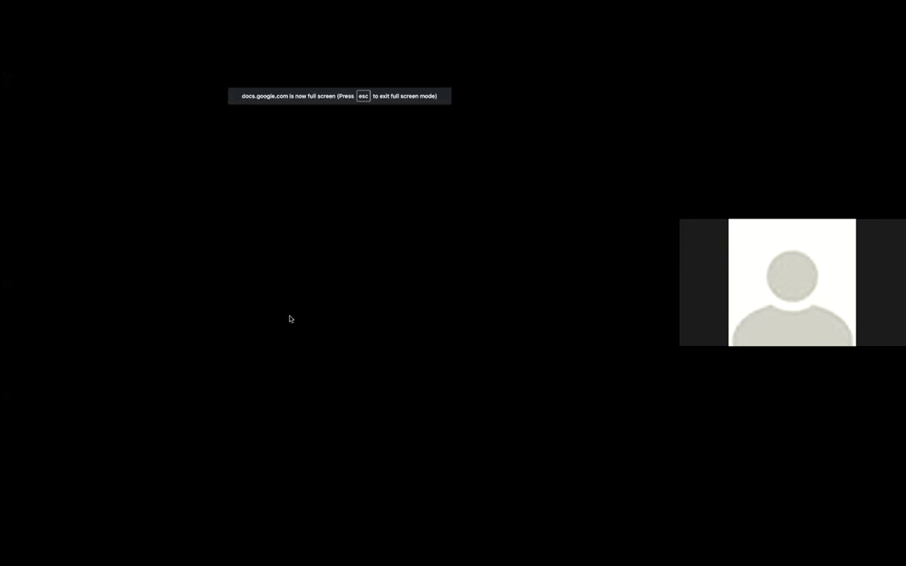
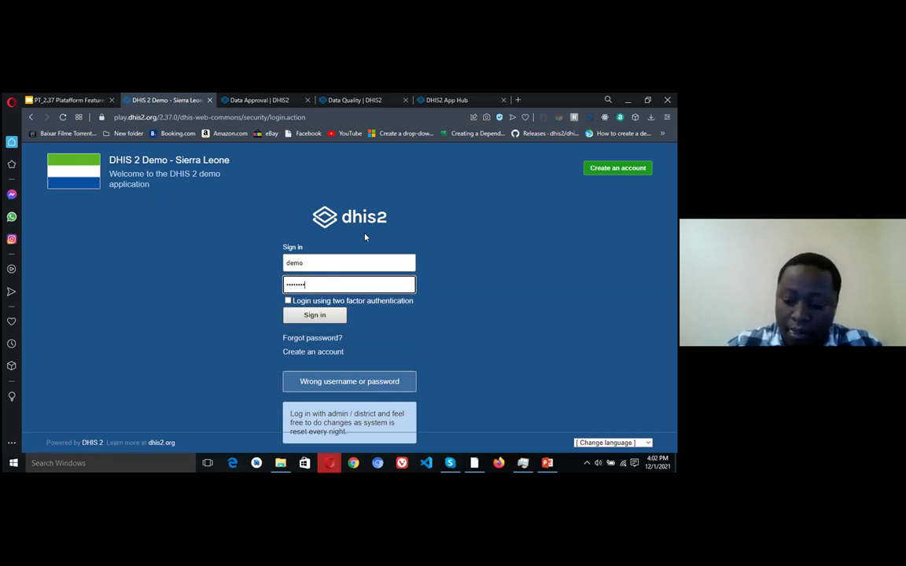
- Complete the sign-in to the DHIS 2 demo and select the Mortality < 5 years workflow in Data Approval
{"action": "key", "text": "Return"}
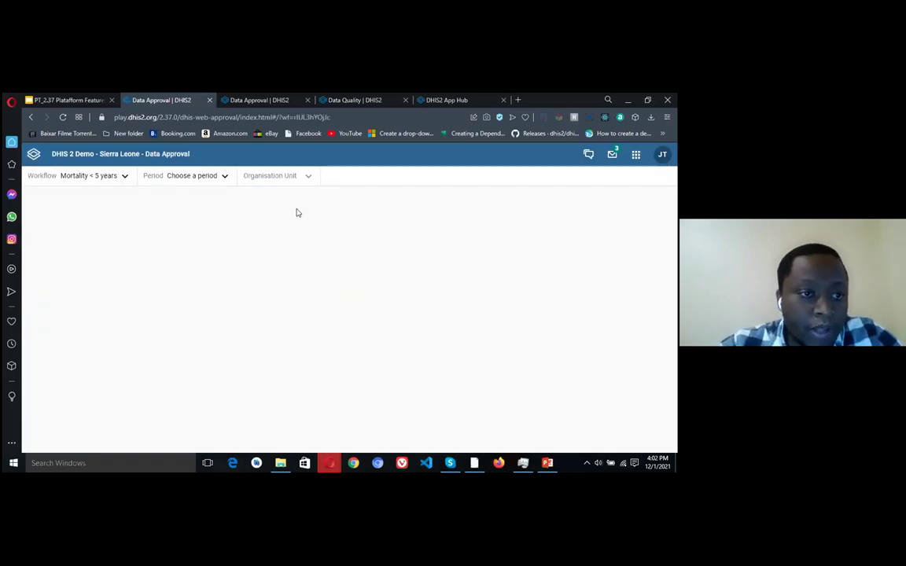
{"action": "left_click", "coordinate": [124, 177]}
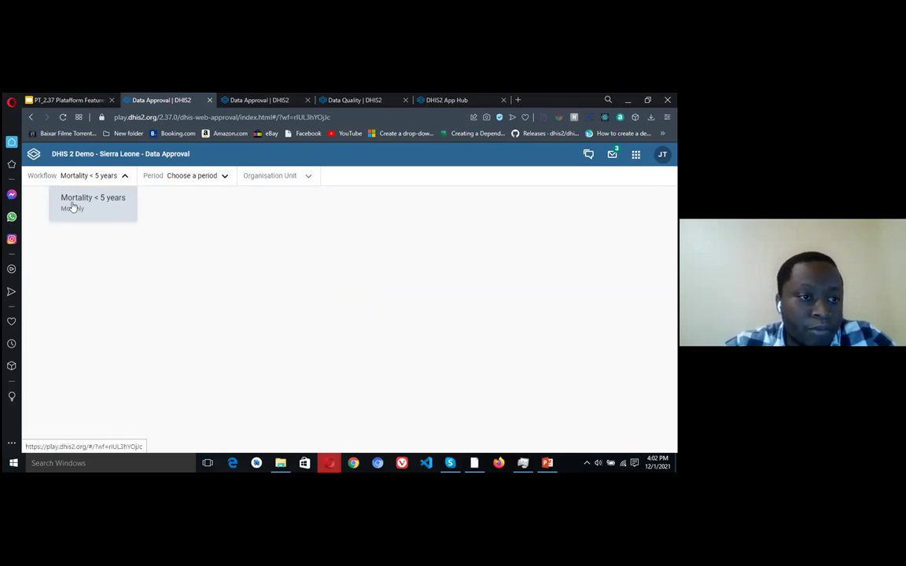
{"action": "left_click", "coordinate": [121, 176]}
{"action": "left_click", "coordinate": [107, 177]}
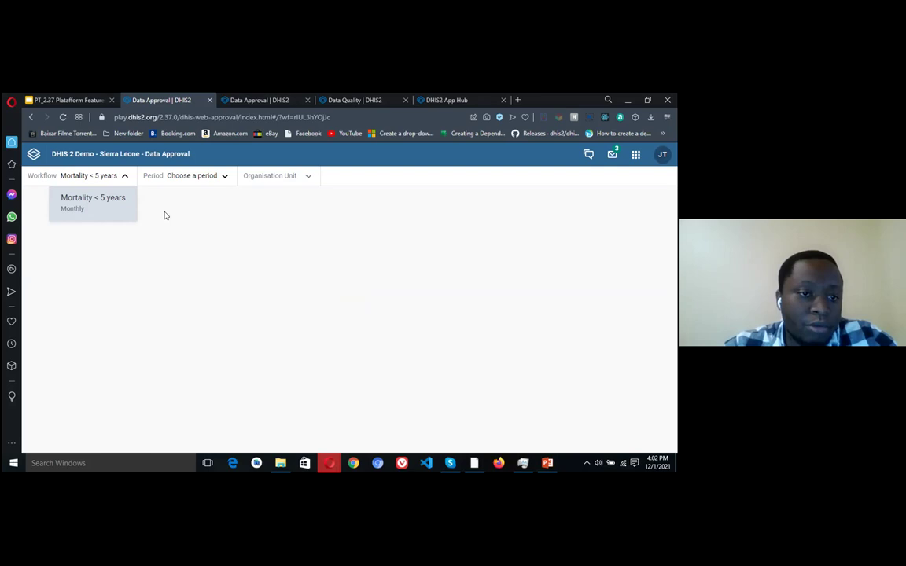
{"action": "left_click", "coordinate": [106, 203]}
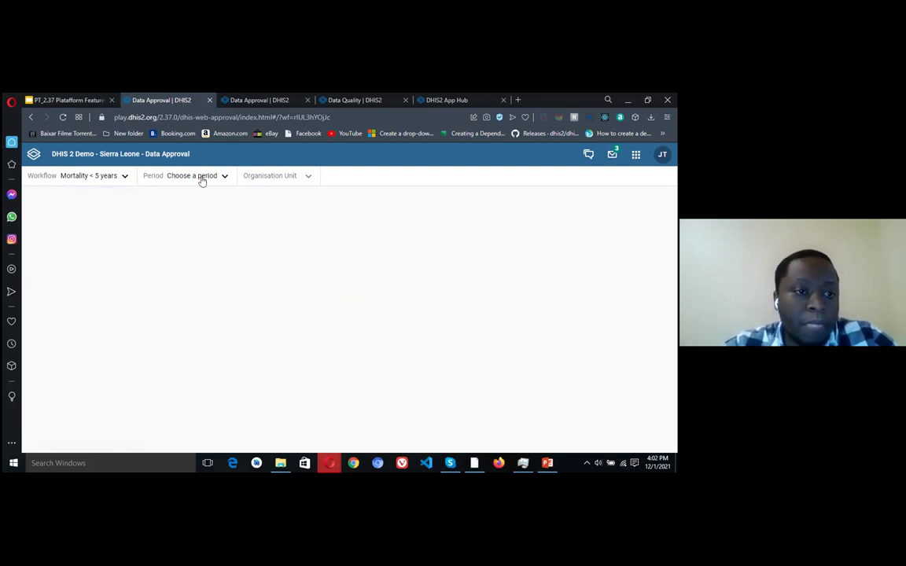
- Set the approval period to January 2020 and choose the Biriwa organisation unit under Bombali
{"action": "left_click", "coordinate": [223, 176]}
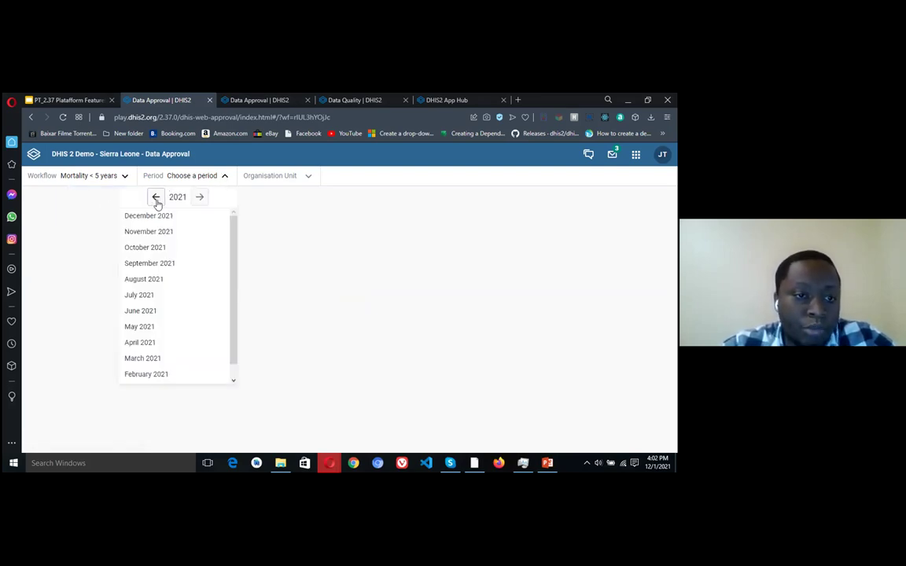
{"action": "scroll", "coordinate": [166, 330], "scroll_direction": "down", "scroll_amount": 1}
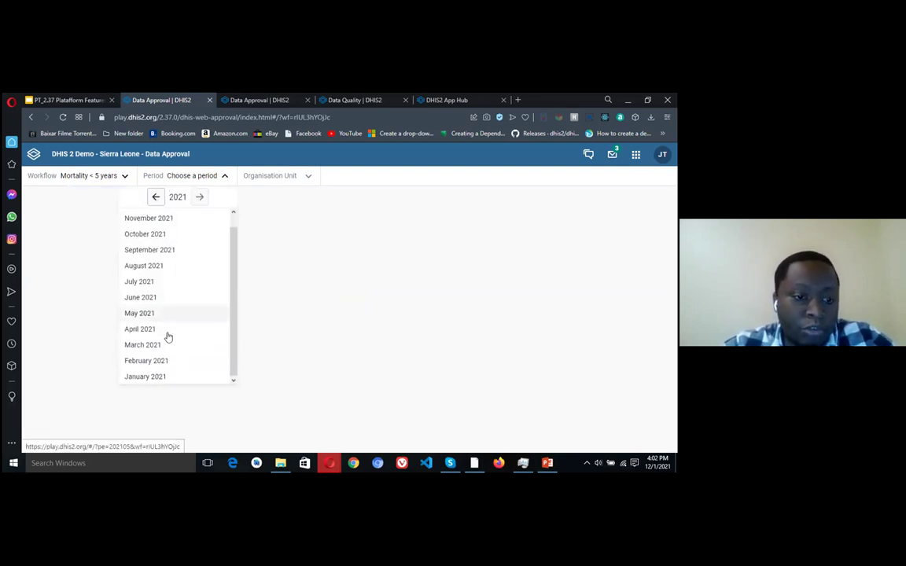
{"action": "left_click", "coordinate": [156, 197]}
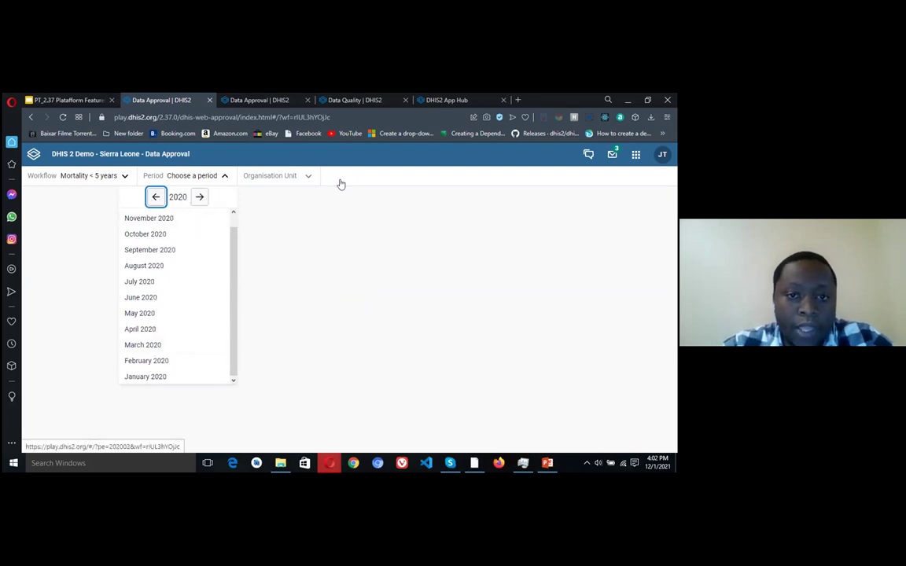
{"action": "left_click", "coordinate": [224, 210]}
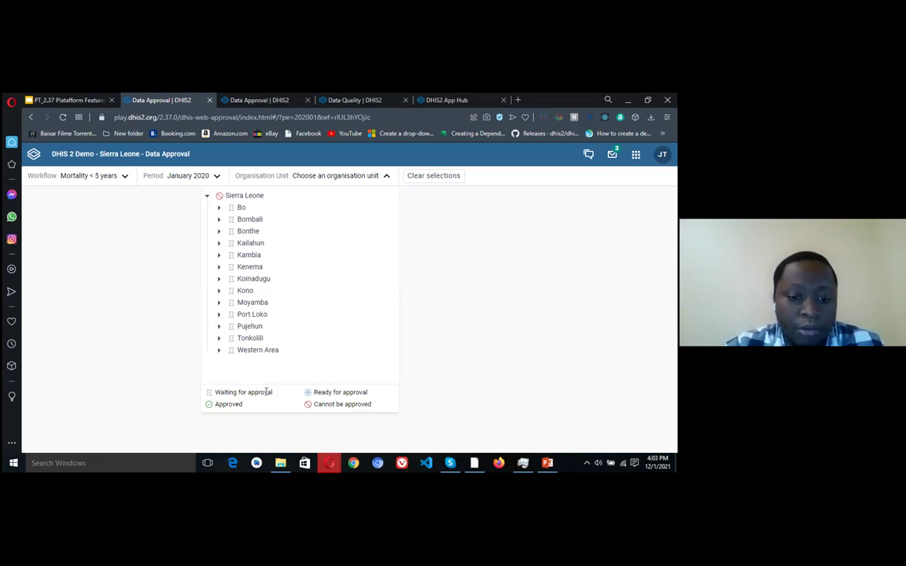
{"action": "left_click", "coordinate": [219, 220]}
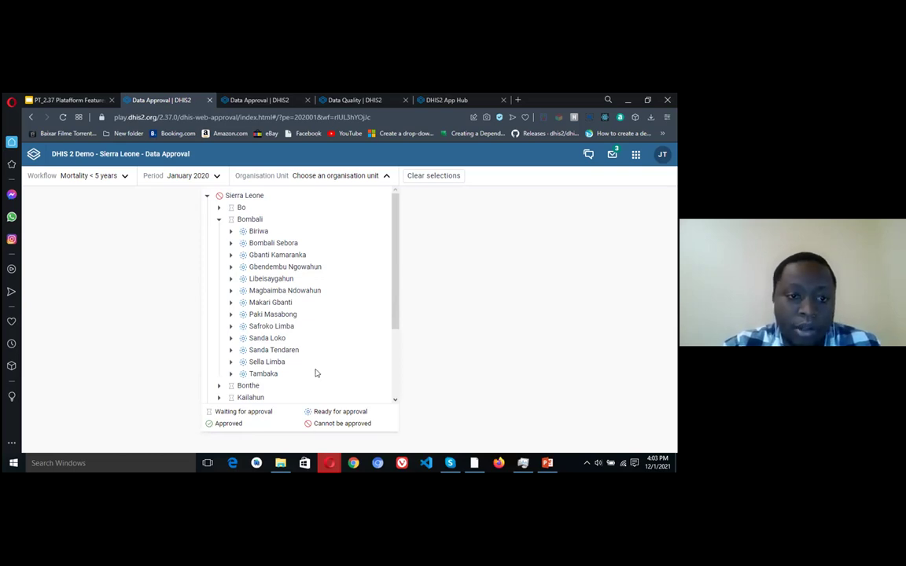
{"action": "left_click", "coordinate": [256, 232]}
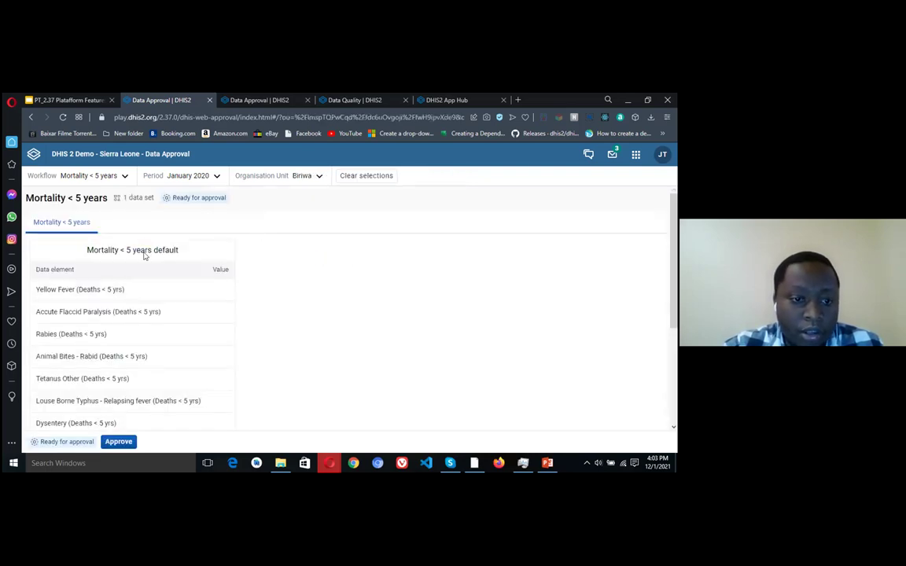
- Review Biriwa's Mortality < 5 years data elements and approve the data set
{"action": "scroll", "coordinate": [216, 357], "scroll_direction": "down", "scroll_amount": 3}
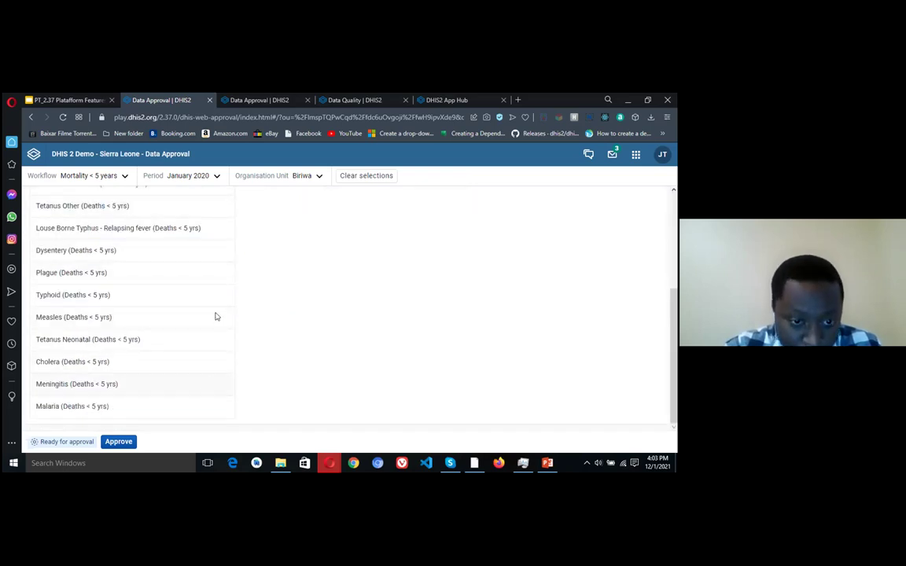
{"action": "scroll", "coordinate": [217, 311], "scroll_direction": "up", "scroll_amount": 2}
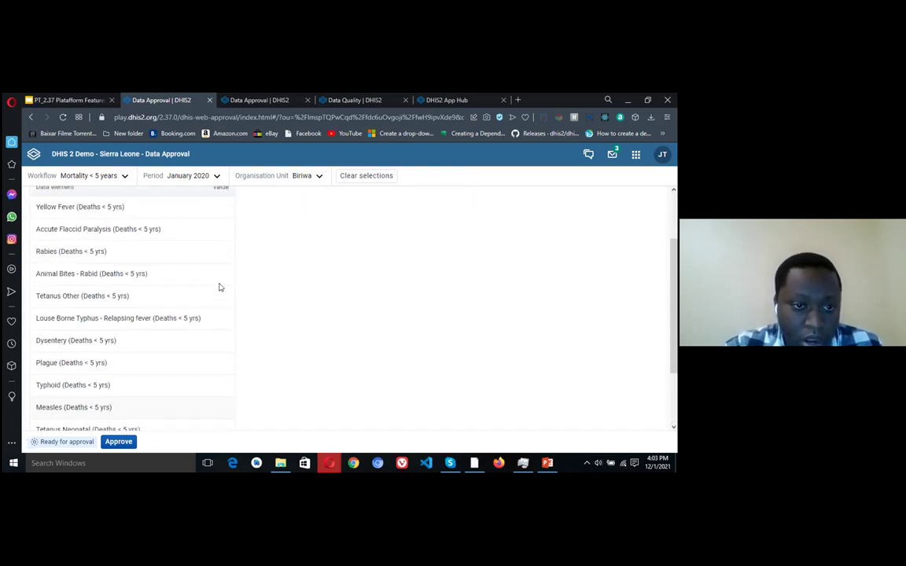
{"action": "scroll", "coordinate": [218, 303], "scroll_direction": "up", "scroll_amount": 1}
{"action": "scroll", "coordinate": [217, 316], "scroll_direction": "down", "scroll_amount": 2}
{"action": "scroll", "coordinate": [217, 316], "scroll_direction": "up", "scroll_amount": 3}
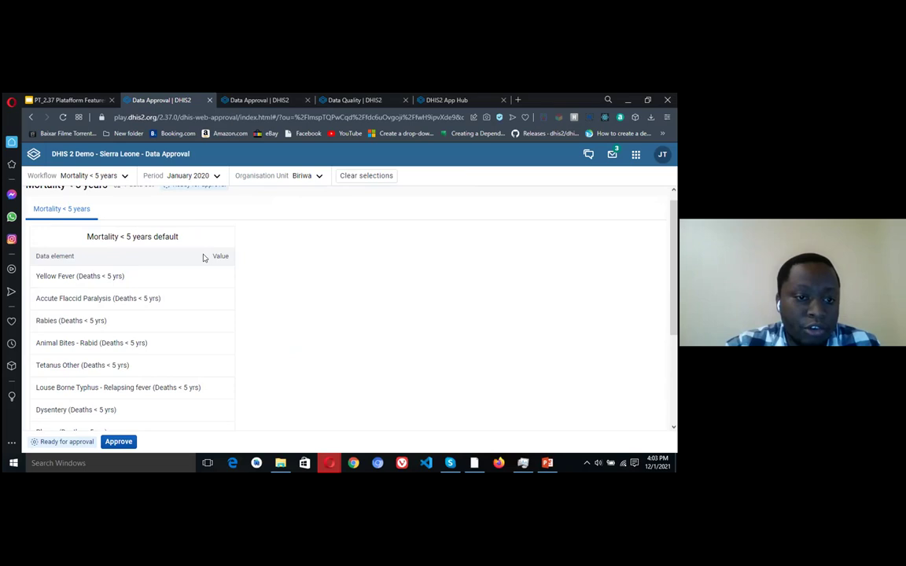
{"action": "scroll", "coordinate": [218, 351], "scroll_direction": "down", "scroll_amount": 1}
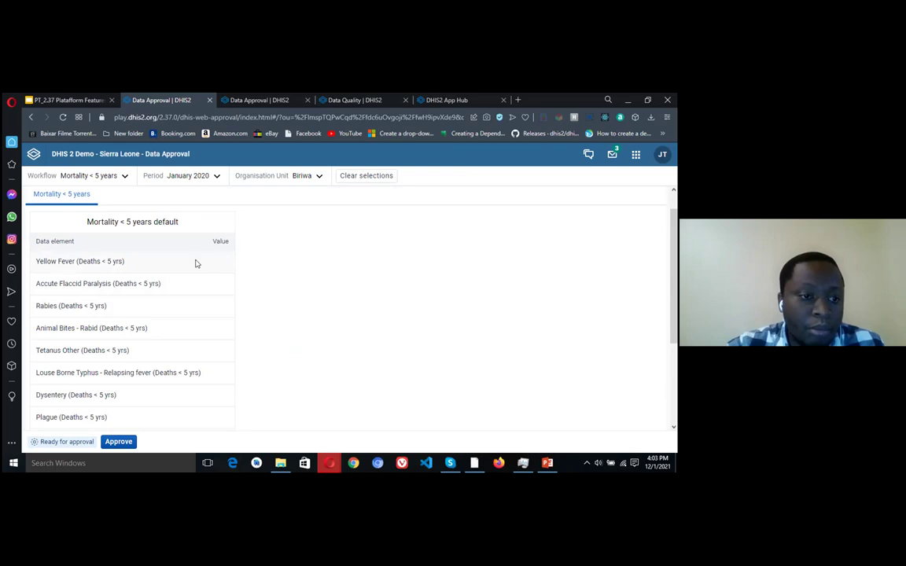
{"action": "scroll", "coordinate": [157, 244], "scroll_direction": "up", "scroll_amount": 2}
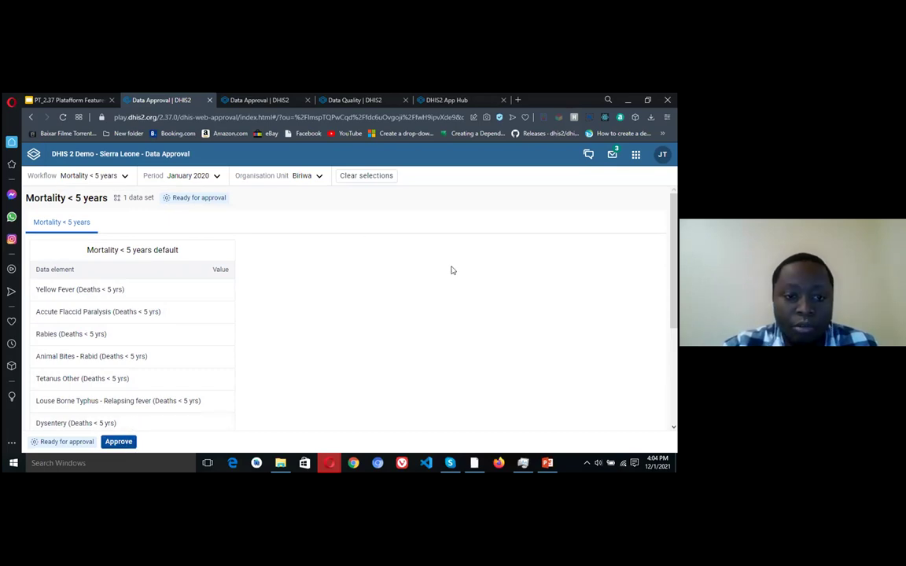
{"action": "key", "text": "Return"}
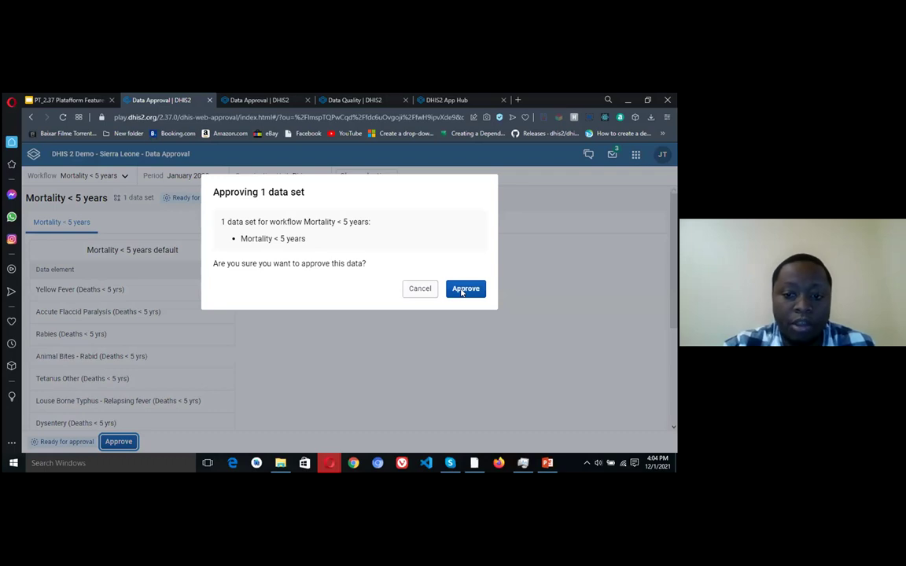
{"action": "left_click", "coordinate": [463, 290]}
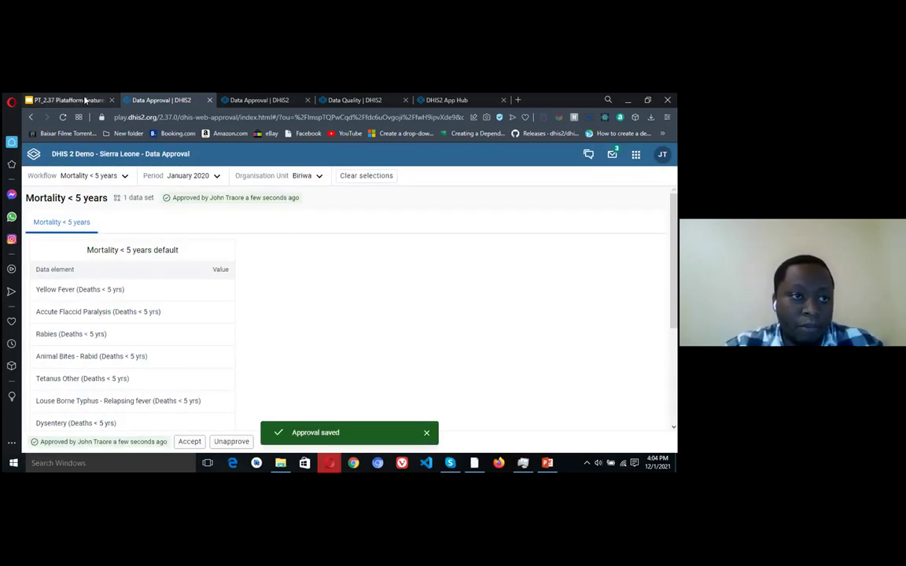
- Return to the 2.37 platform features slides, present through to "Imagem em unidades organizacionais" and leave the presentation
{"action": "left_click", "coordinate": [85, 99]}
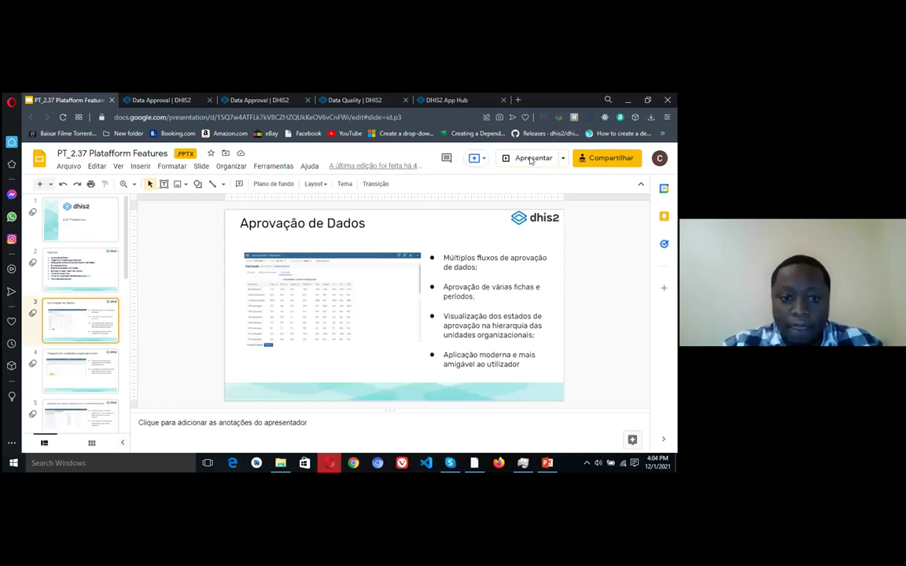
{"action": "left_click", "coordinate": [531, 161]}
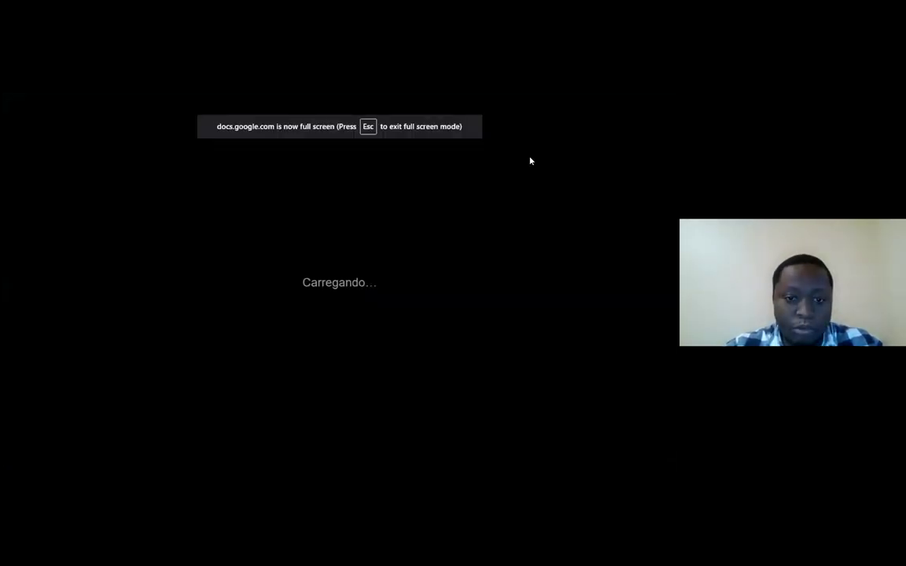
{"action": "key", "text": "Right"}
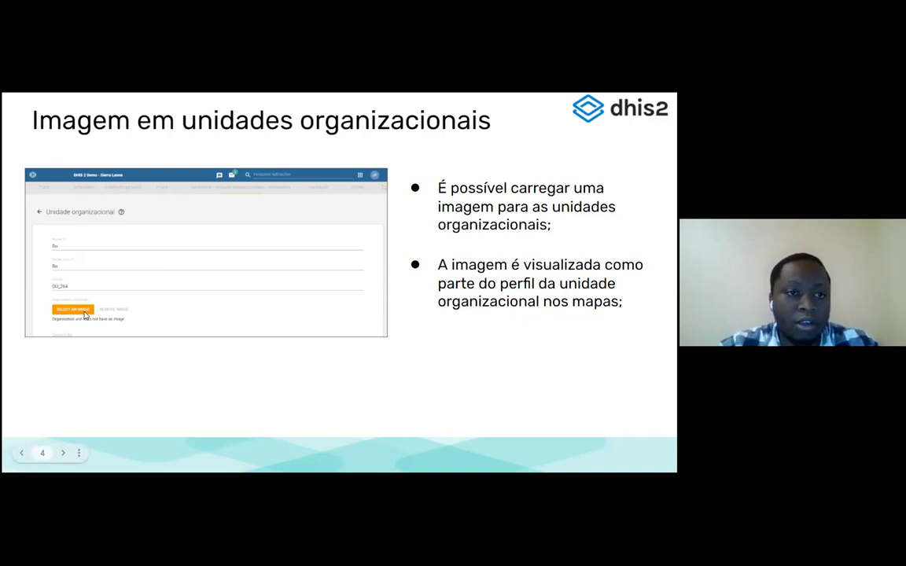
{"action": "key", "text": "Escape"}
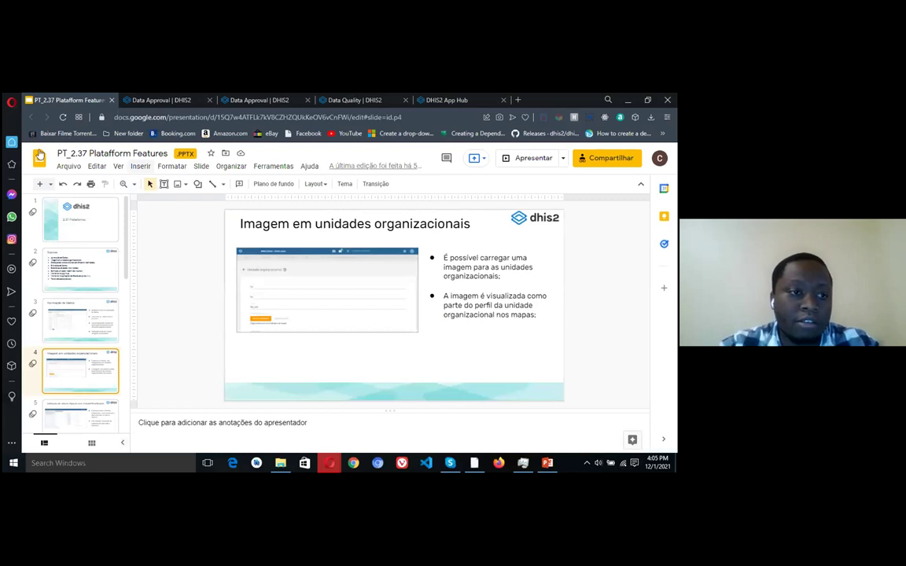
- Switch back to the DHIS 2 demo and open the Maintenance app's organisation unit list
{"action": "key", "text": "ctrl+Tab"}
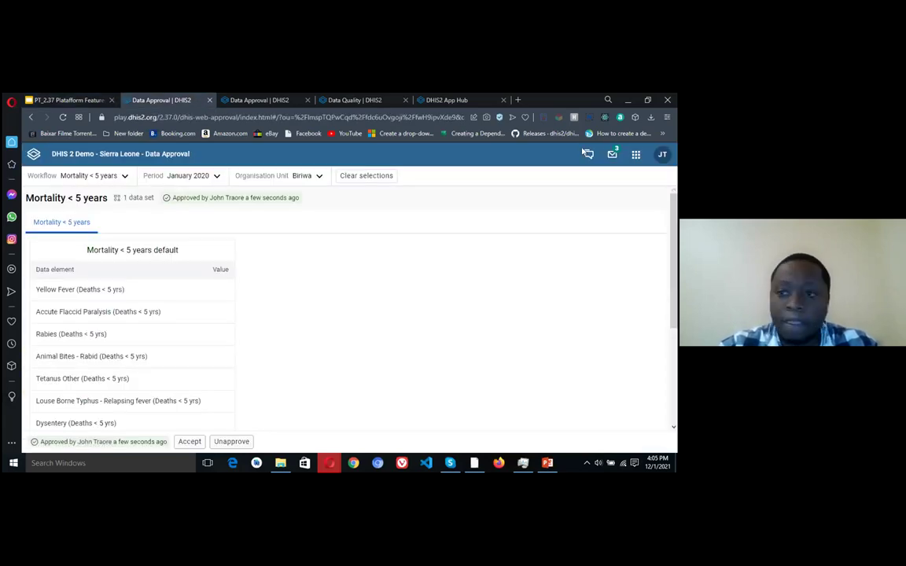
{"action": "left_click", "coordinate": [634, 160]}
{"action": "type", "text": "m"}
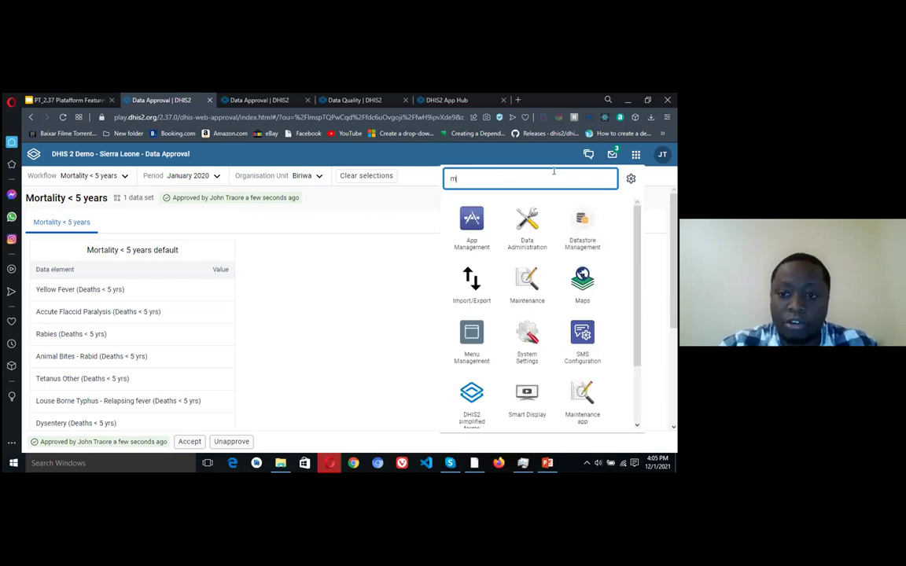
{"action": "type", "text": "a"}
{"action": "left_click", "coordinate": [582, 222]}
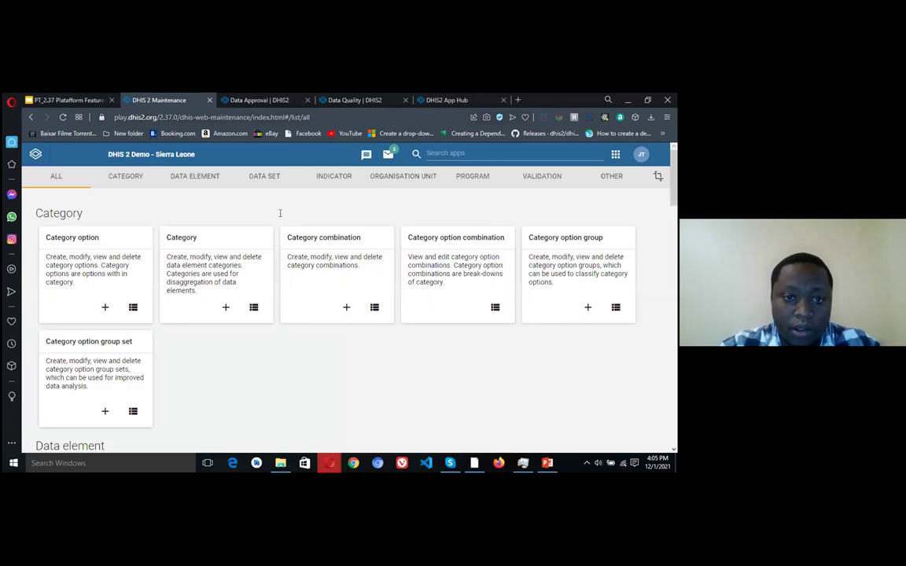
{"action": "left_click", "coordinate": [401, 176]}
{"action": "left_click", "coordinate": [105, 210]}
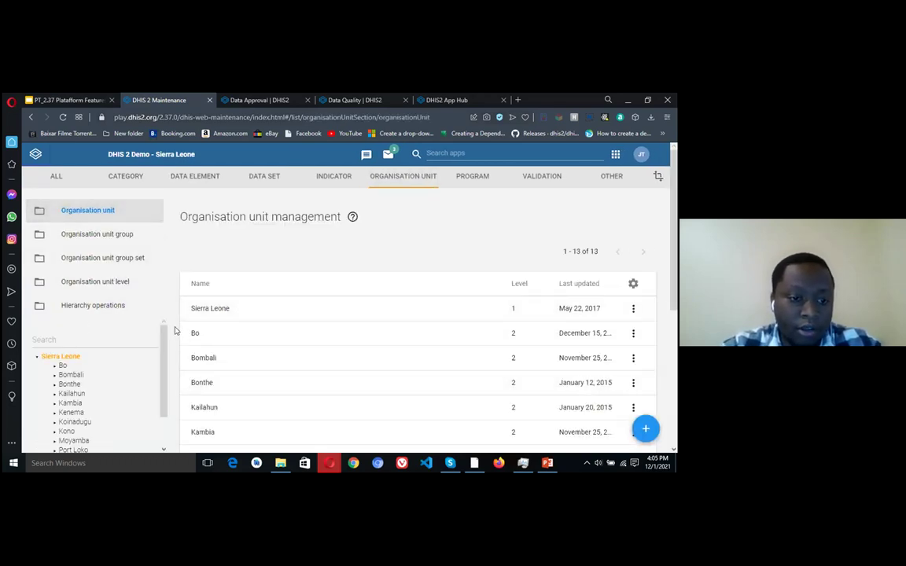
{"action": "scroll", "coordinate": [175, 330], "scroll_direction": "down", "scroll_amount": 1}
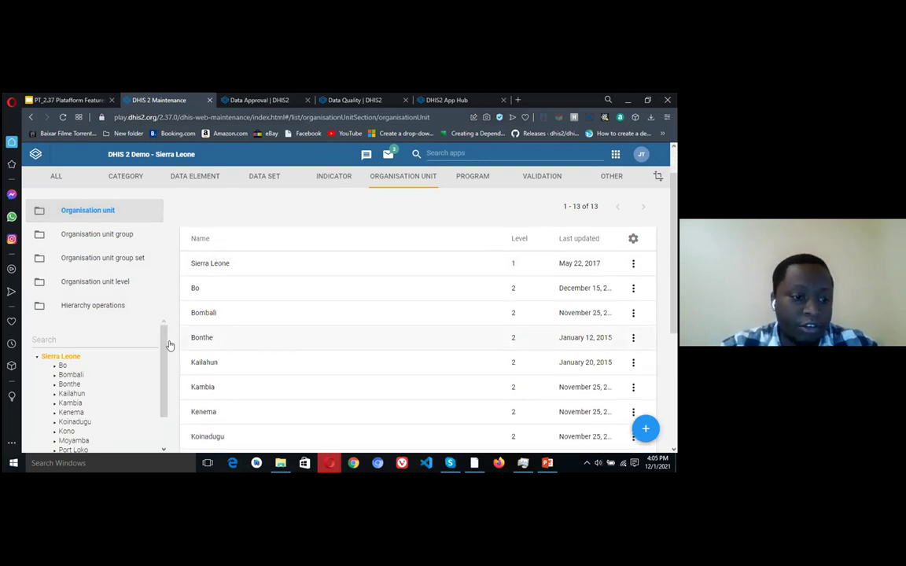
- Locate Ngelehun CHC under Bo and Badjia in the organisation unit hierarchy and open it for editing
{"action": "left_click", "coordinate": [55, 366]}
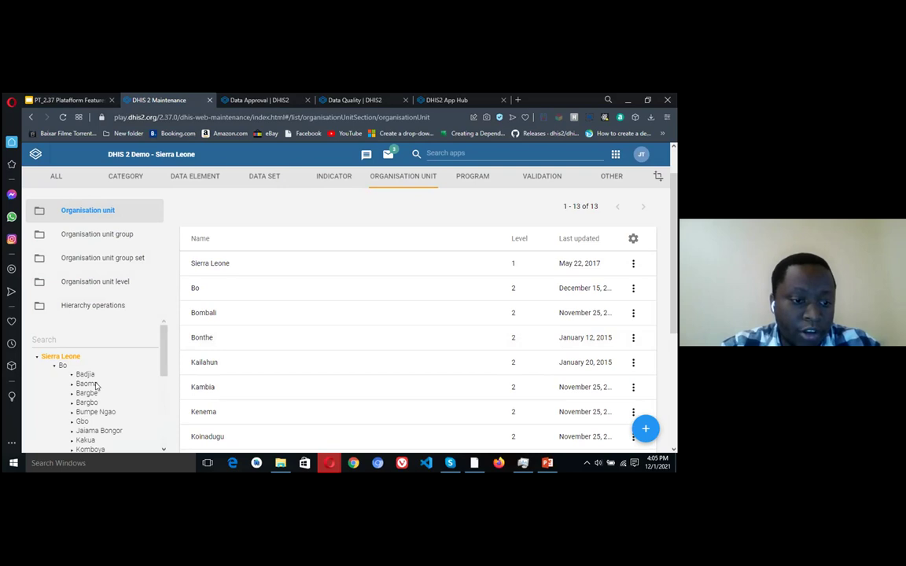
{"action": "left_click", "coordinate": [72, 374]}
{"action": "left_click", "coordinate": [110, 384]}
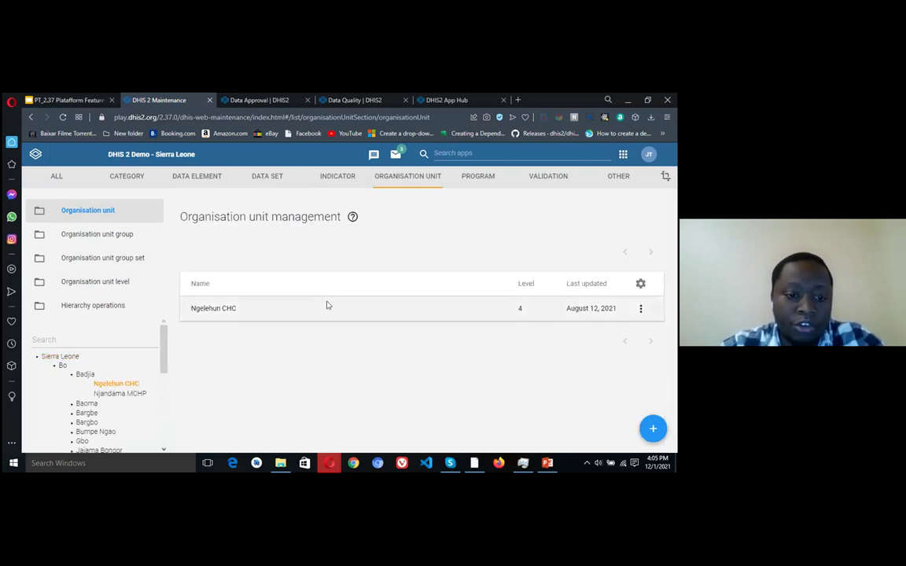
{"action": "left_click", "coordinate": [328, 307]}
{"action": "scroll", "coordinate": [328, 299], "scroll_direction": "down", "scroll_amount": 2}
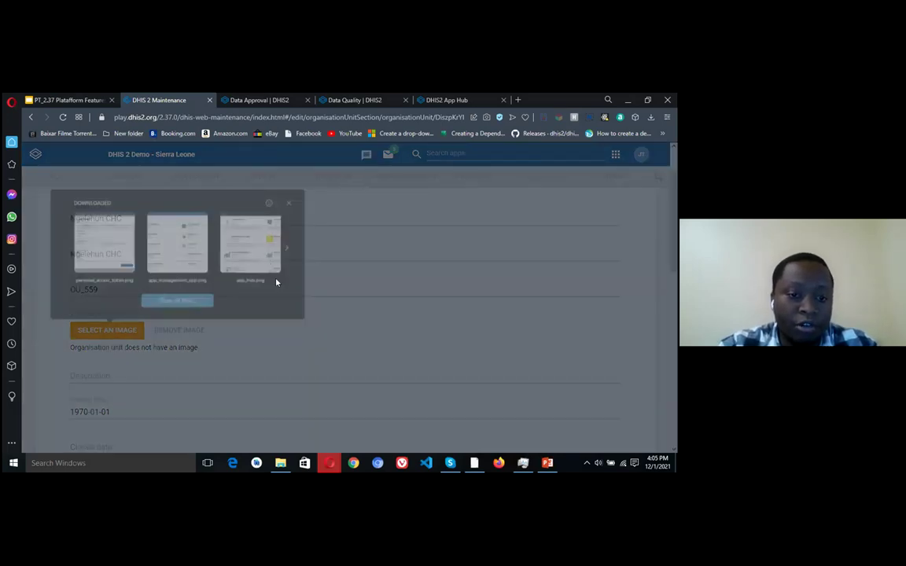
- Load an image as Ngelehun CHC's organisation unit image and inspect its thumbnail
{"action": "left_click", "coordinate": [275, 317]}
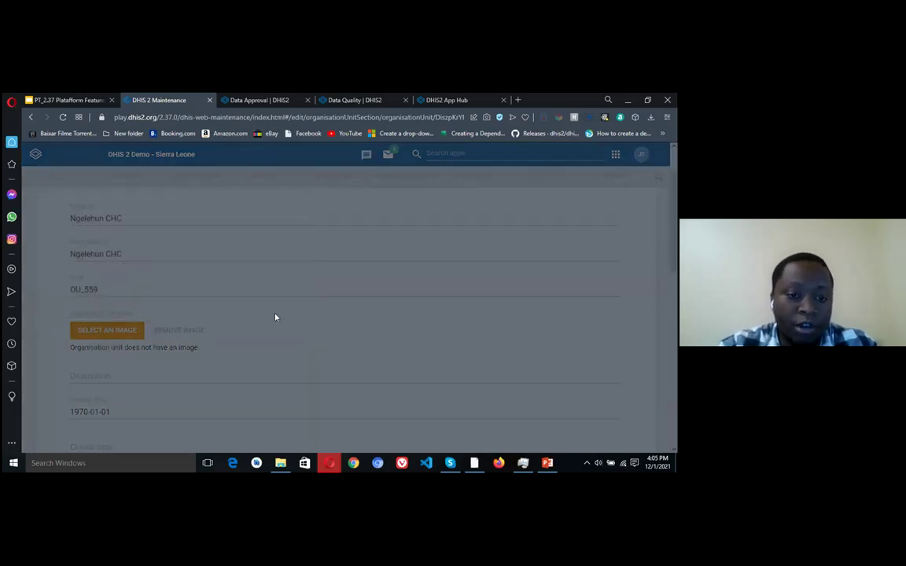
{"action": "left_click", "coordinate": [107, 329]}
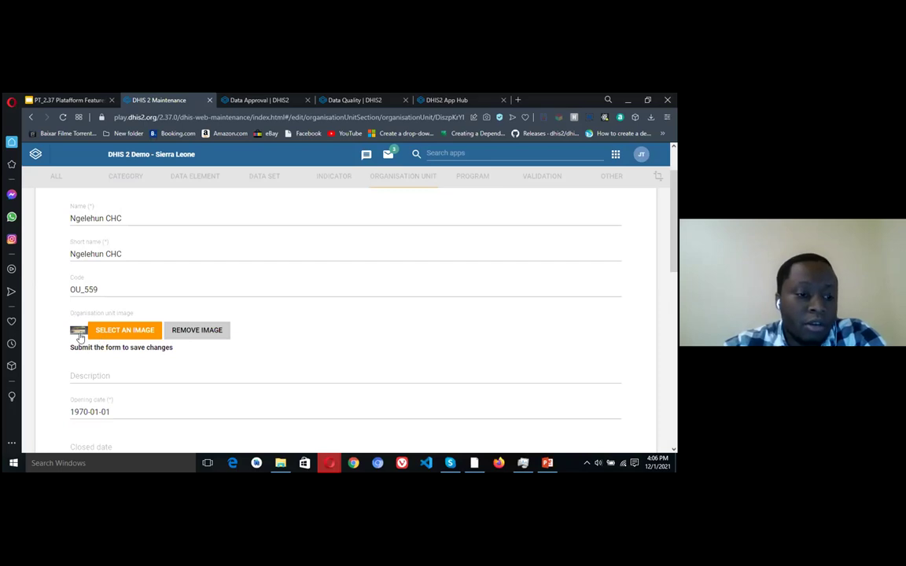
{"action": "key", "text": "ctrl+plus"}
{"action": "key", "text": "ctrl+plus"}
{"action": "key", "text": "ctrl+plus"}
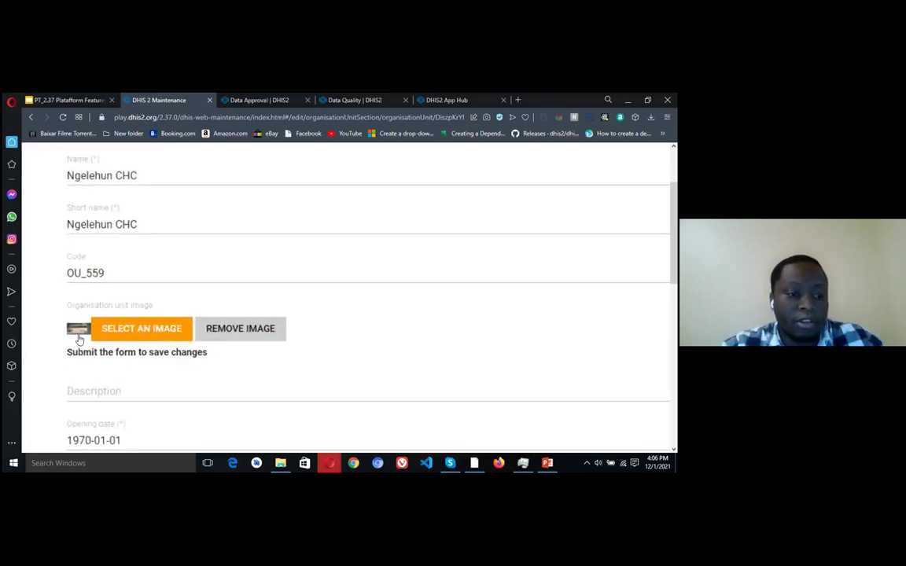
{"action": "key", "text": "ctrl+plus"}
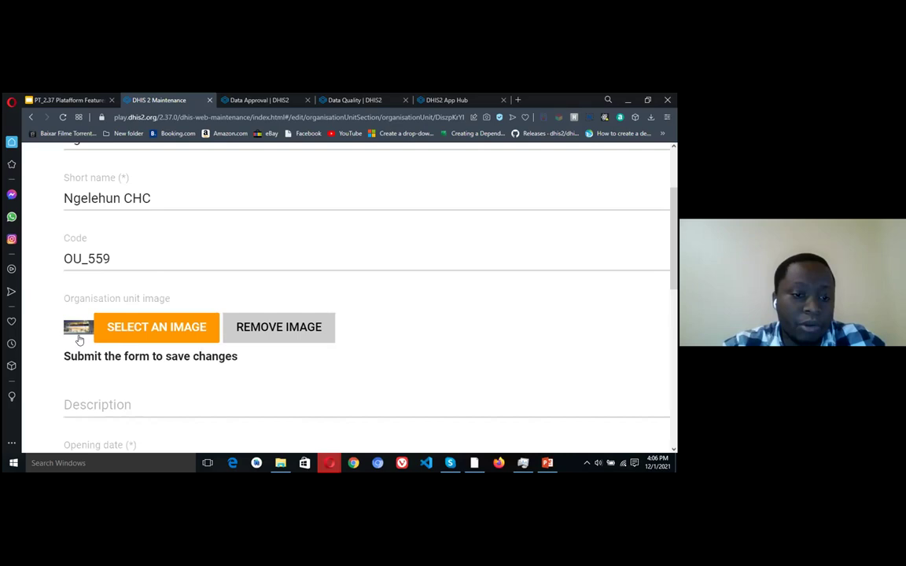
{"action": "key", "text": "ctrl+minus"}
{"action": "key", "text": "ctrl+minus"}
{"action": "key", "text": "ctrl+minus"}
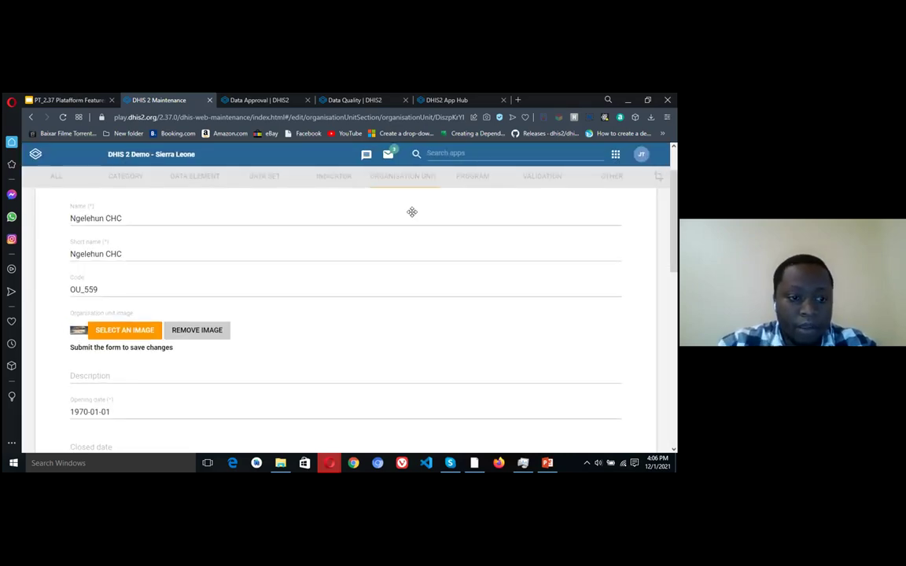
- Go back to the platform features slides and resume presenting from "Imagem em unidades organizacionais"
{"action": "key", "text": "ctrl+shift+Tab"}
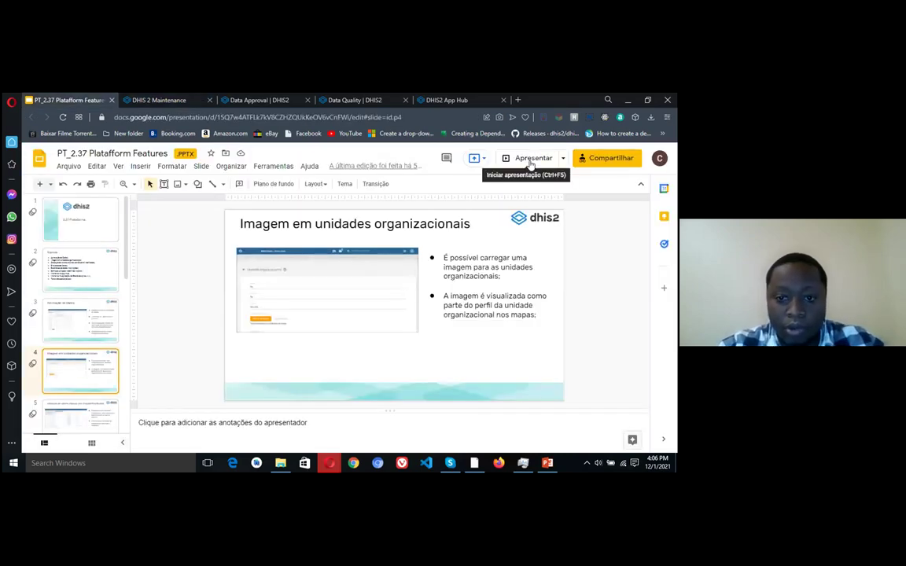
{"action": "left_click", "coordinate": [531, 162]}
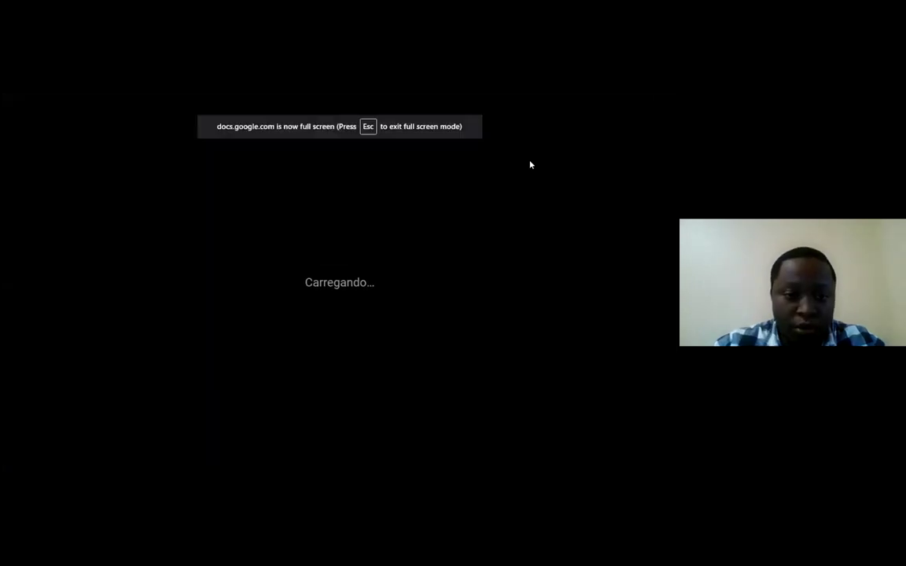